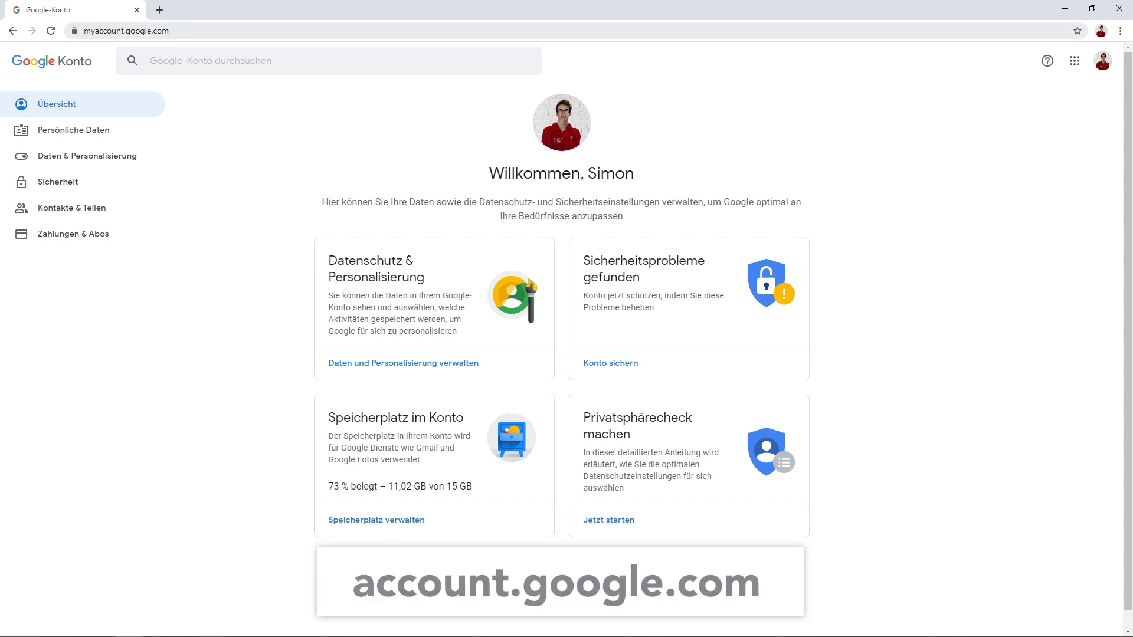
View the account menu and go to the Persönliche Daten page
{"action": "key", "text": "ctrl+l"}
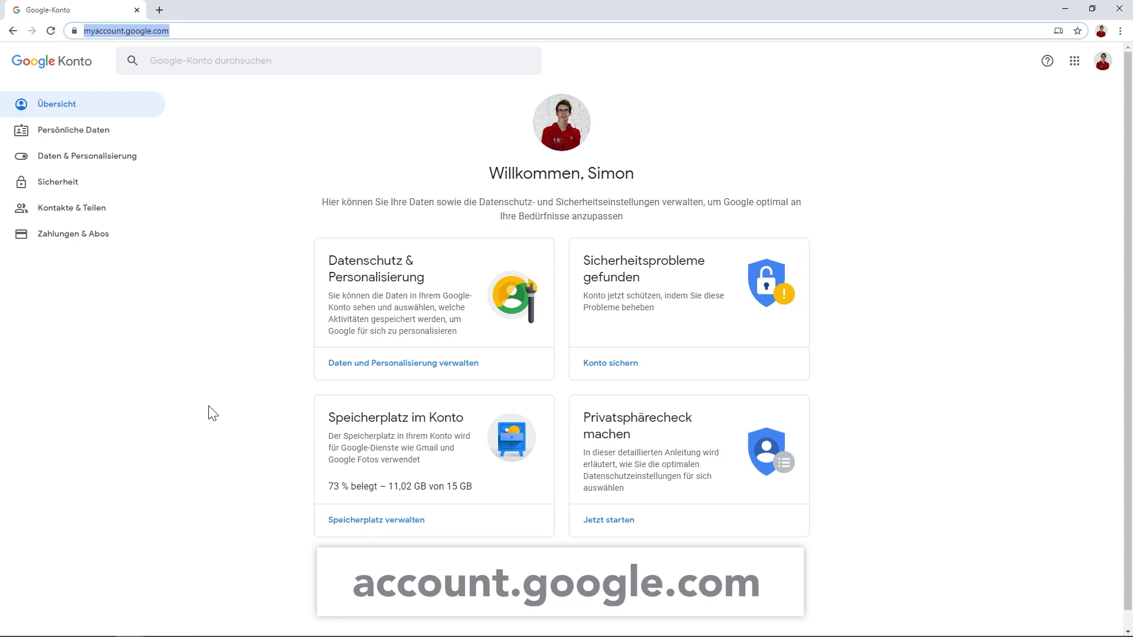
{"action": "left_click", "coordinate": [213, 413]}
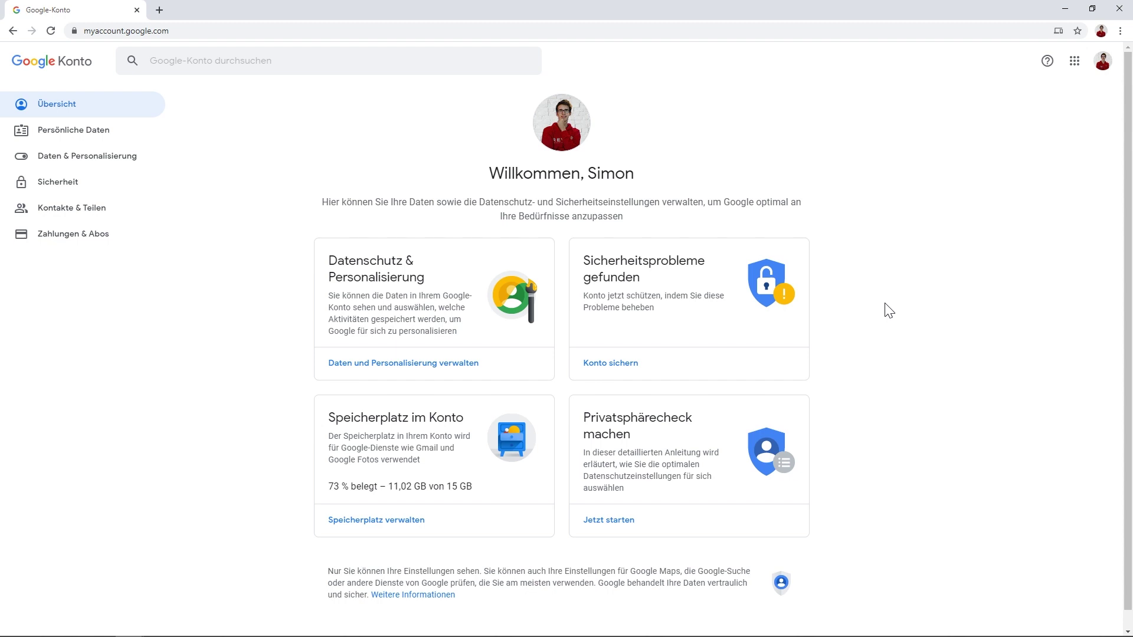
{"action": "left_click", "coordinate": [1103, 64]}
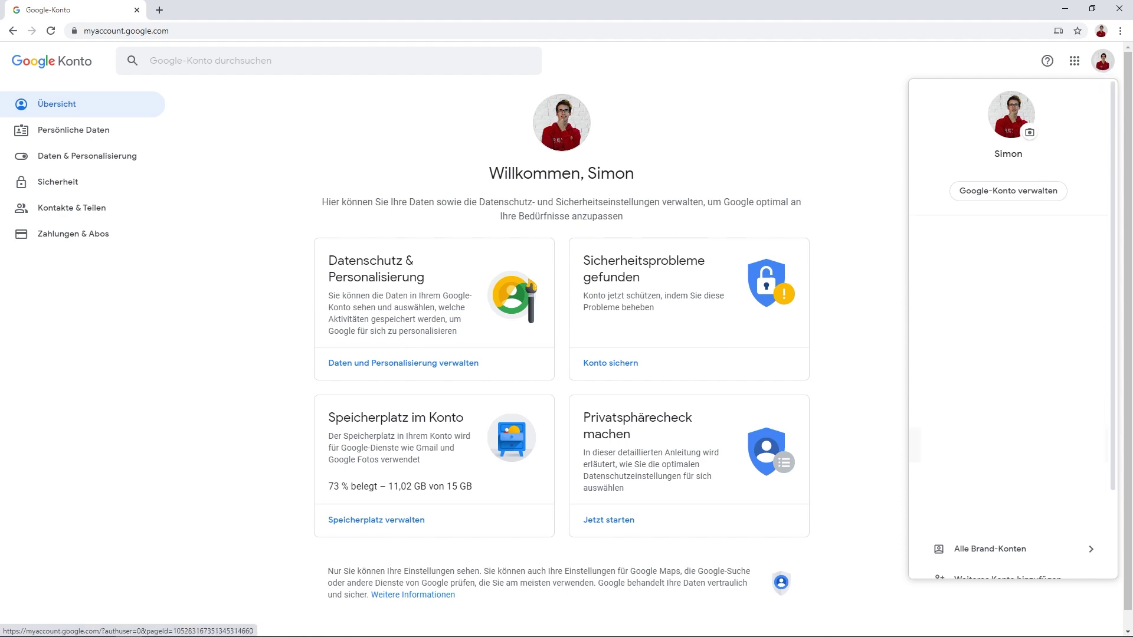
{"action": "left_click", "coordinate": [94, 147]}
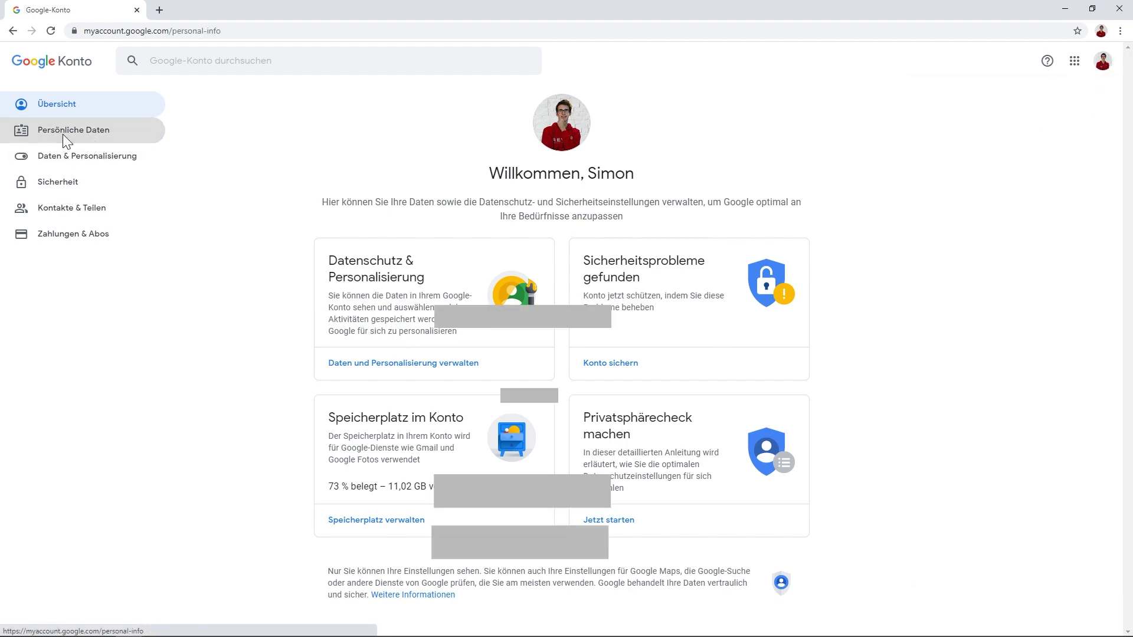
{"action": "left_click", "coordinate": [65, 139]}
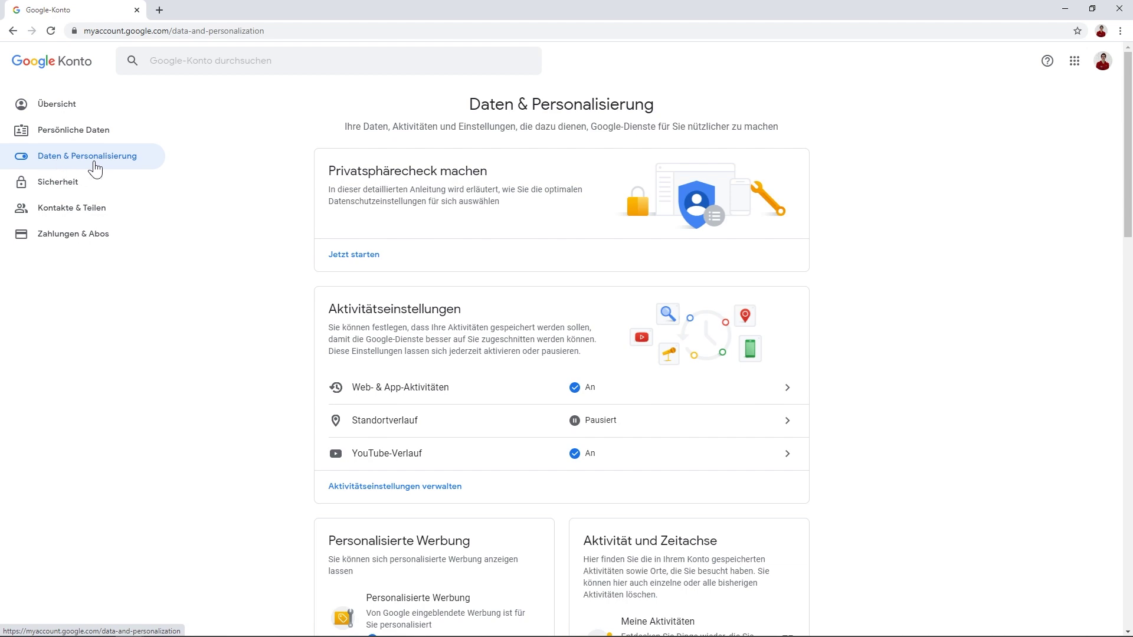
Start the Privatsphärecheck and review the Google-Nutzung personalisieren section, including Web- & App-Aktivitäten, Standortverlauf and YouTube-Verlauf
{"action": "left_click", "coordinate": [372, 259]}
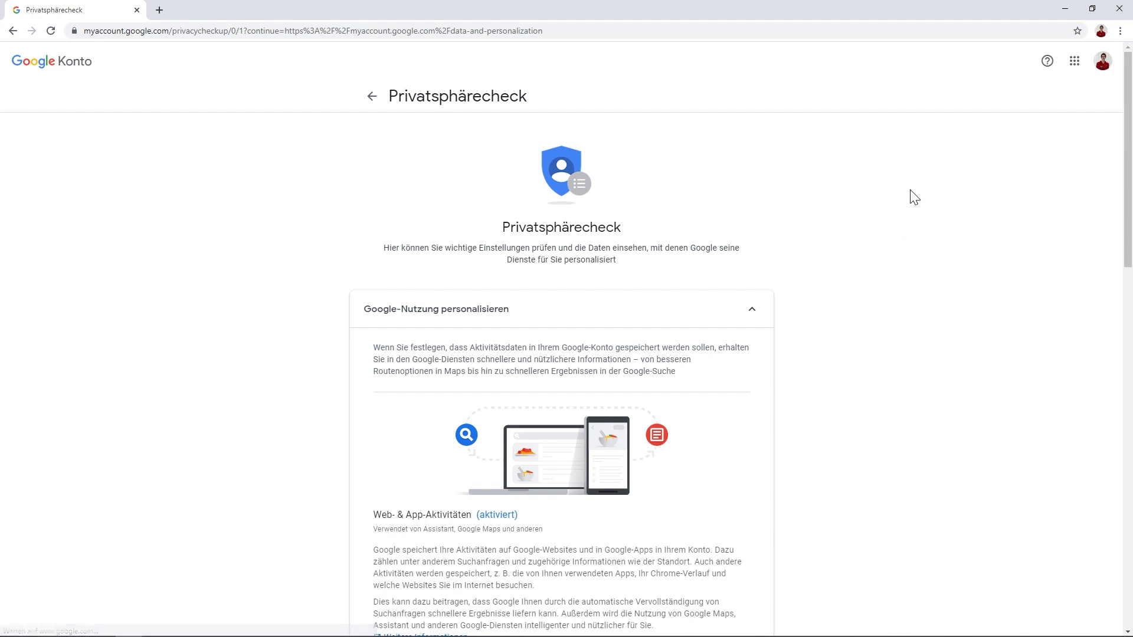
{"action": "scroll", "coordinate": [914, 195], "scroll_direction": "down", "scroll_amount": 5}
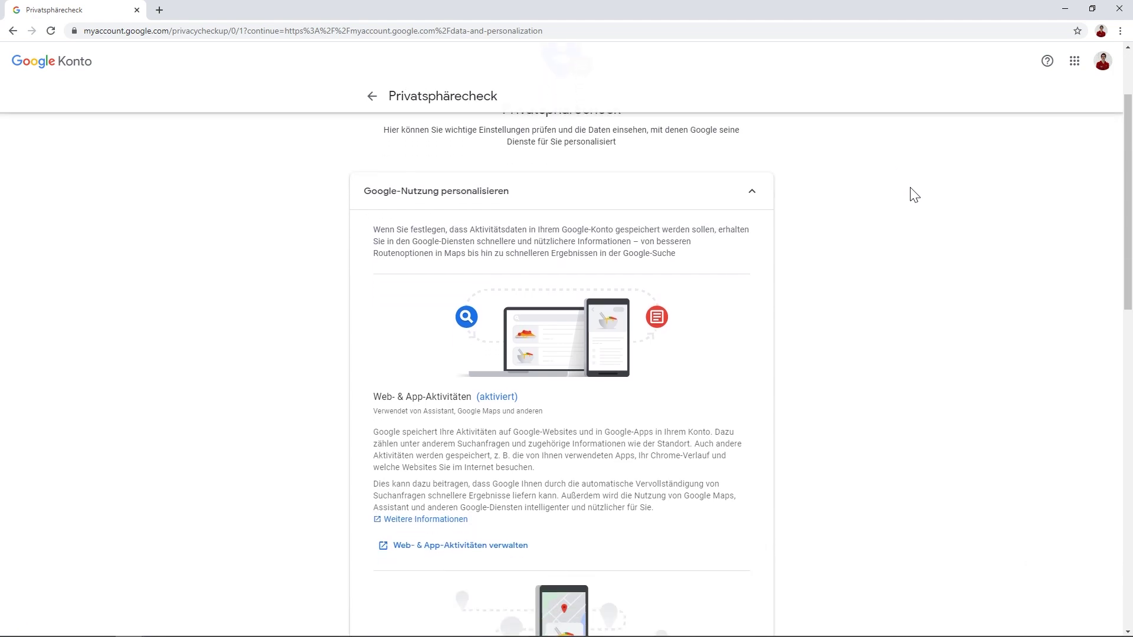
{"action": "scroll", "coordinate": [912, 193], "scroll_direction": "down", "scroll_amount": 10}
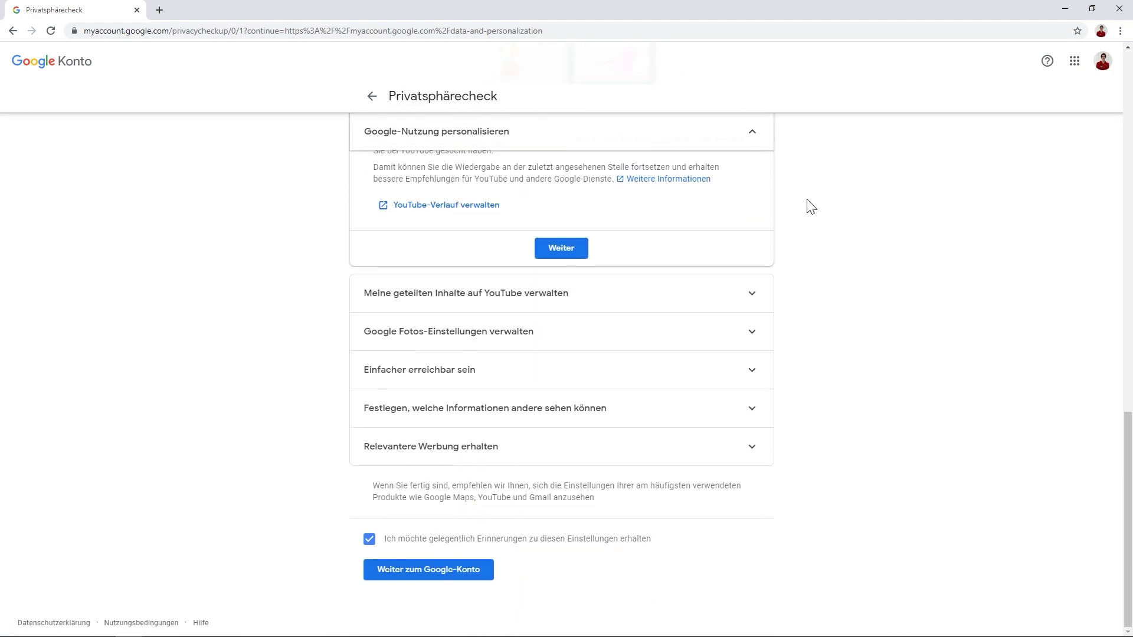
{"action": "scroll", "coordinate": [629, 412], "scroll_direction": "up", "scroll_amount": 12}
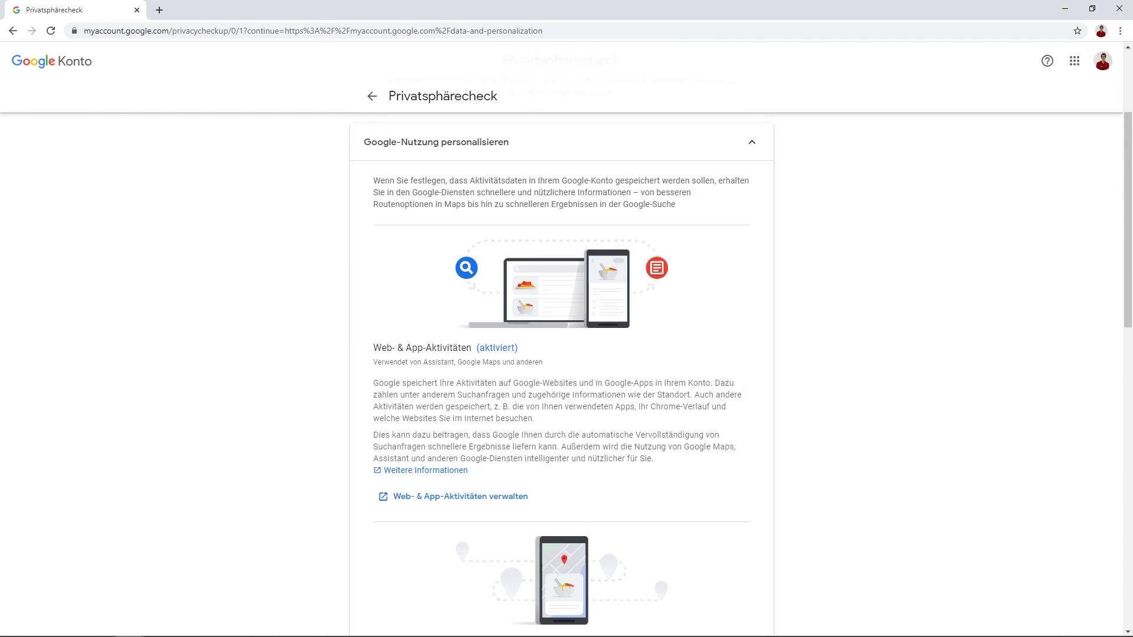
{"action": "scroll", "coordinate": [555, 319], "scroll_direction": "down", "scroll_amount": 9}
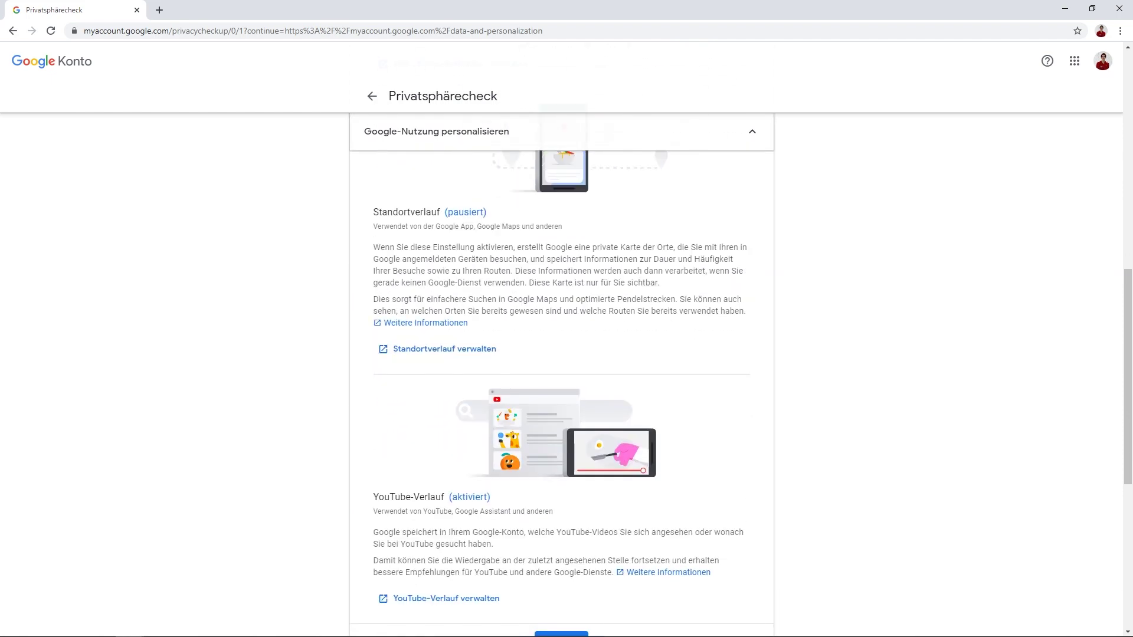
{"action": "scroll", "coordinate": [560, 344], "scroll_direction": "up", "scroll_amount": 10}
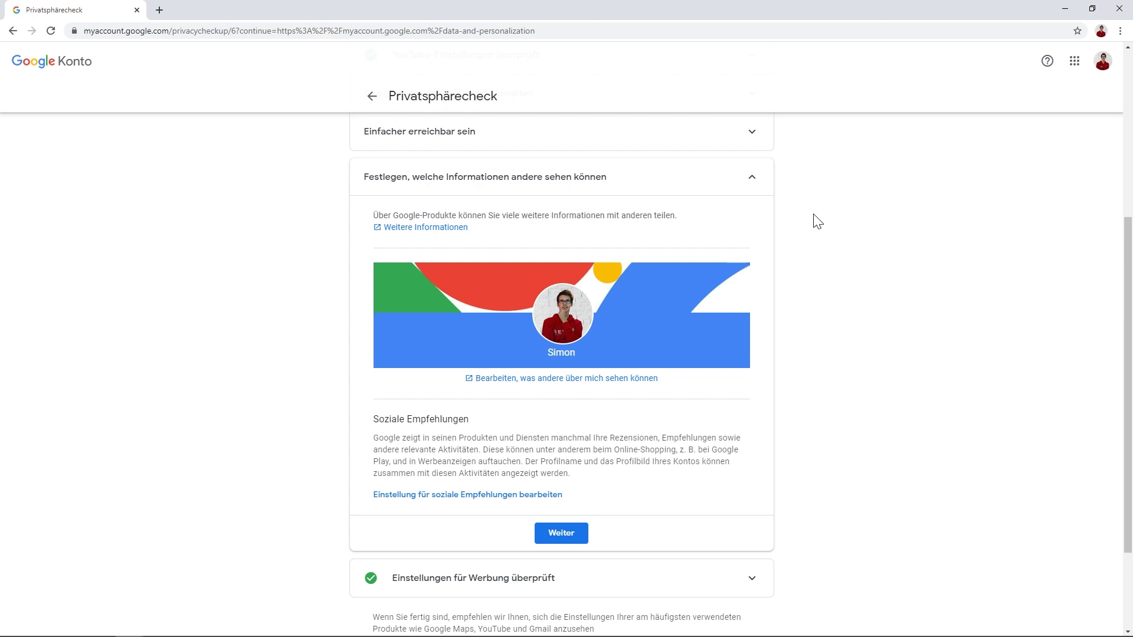
Review the Einfacher erreichbar sein section of the Privatsphärecheck and expand Google Fotos-Einstellungen verwalten
{"action": "left_click", "coordinate": [754, 181]}
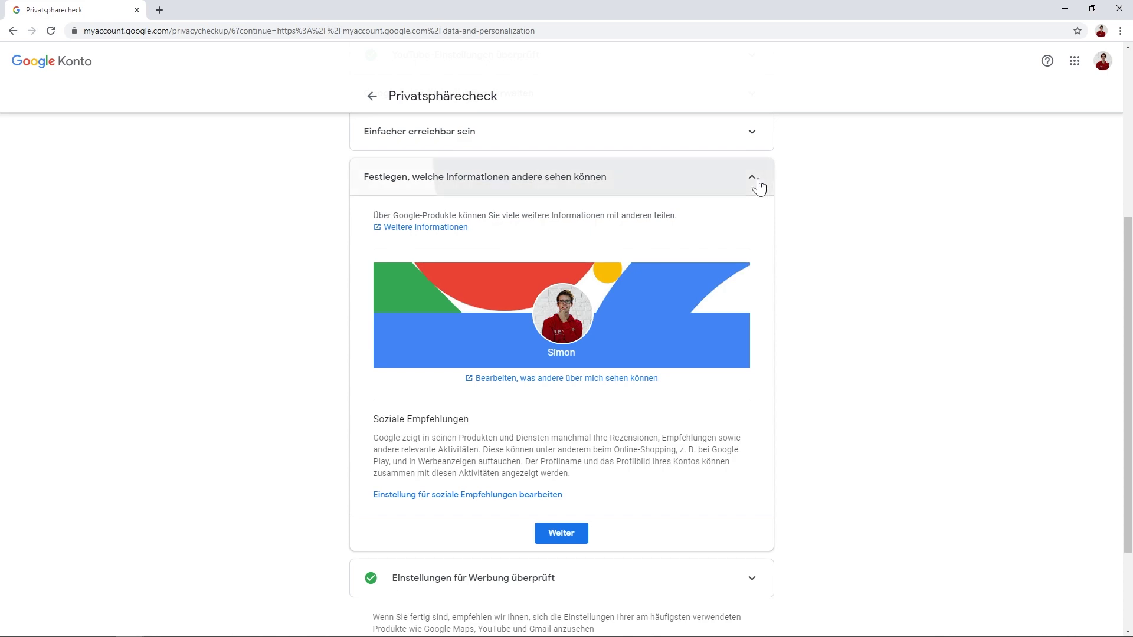
{"action": "left_click", "coordinate": [761, 377]}
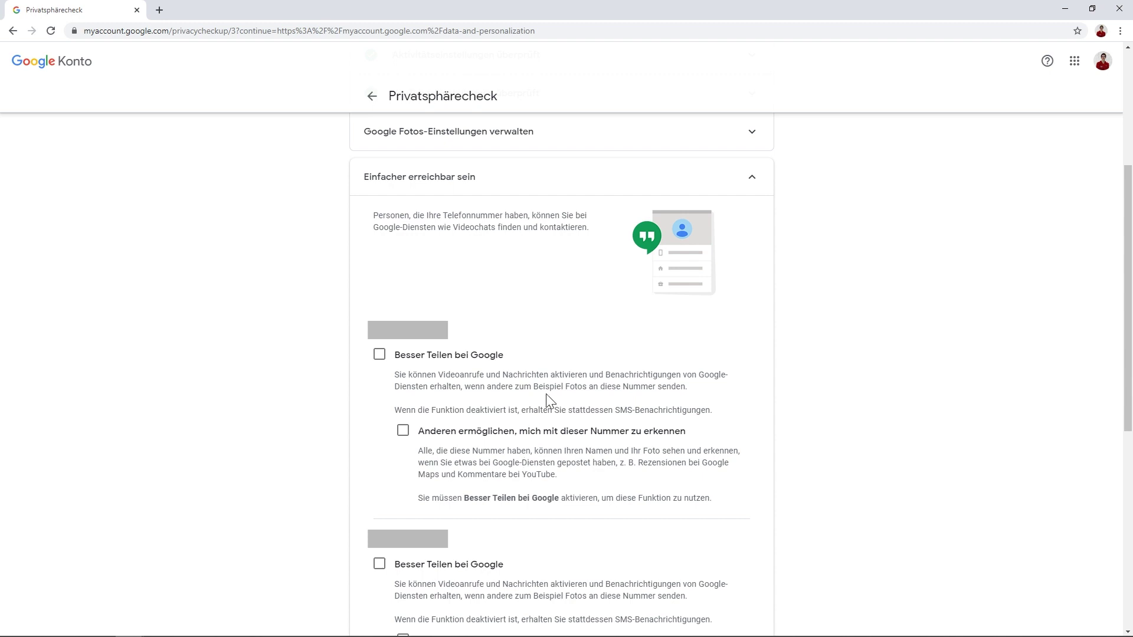
{"action": "left_click", "coordinate": [607, 187]}
{"action": "left_click", "coordinate": [551, 339]}
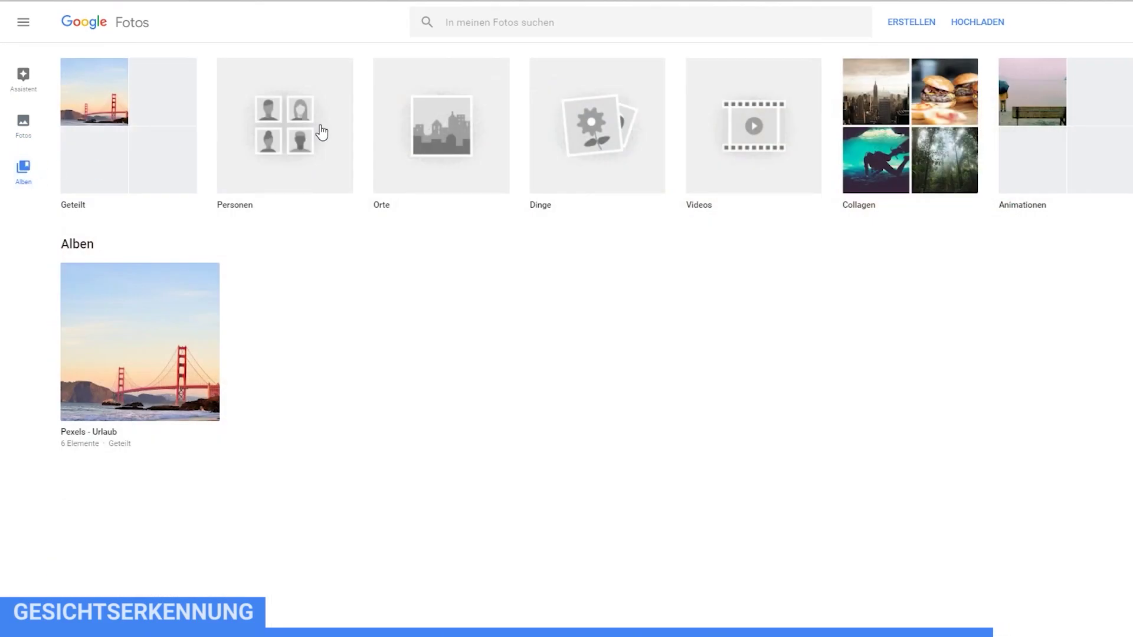
Look at the Personen category in Google Fotos and the shared-link location data option in the Privatsphärecheck's Google Fotos section
{"action": "left_click", "coordinate": [318, 130]}
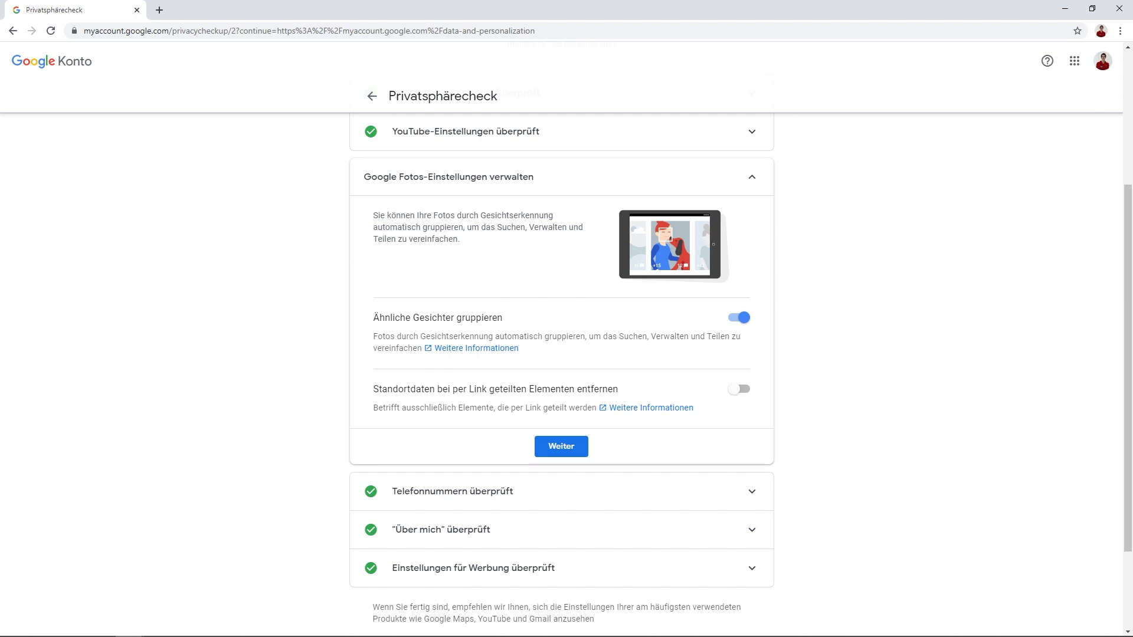
{"action": "left_click_drag", "start_coordinate": [372, 389], "coordinate": [436, 389]}
{"action": "left_click", "coordinate": [748, 182]}
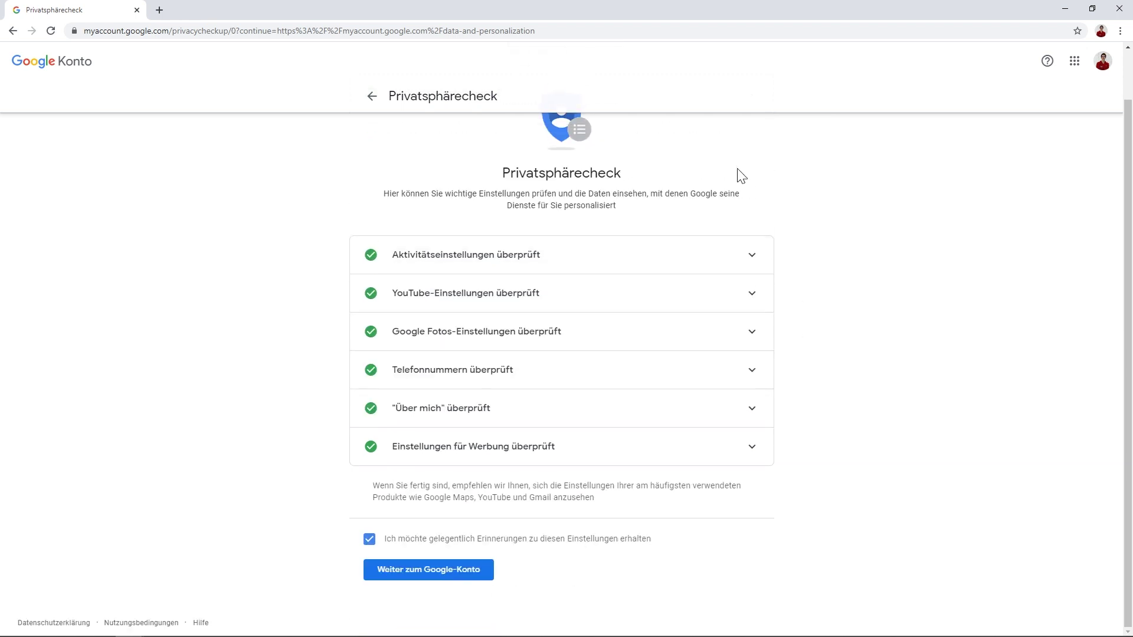
Set all saved YouTube playlists to private, try the feed option for videos added to a public playlist, and continue past the section
{"action": "left_click", "coordinate": [743, 310]}
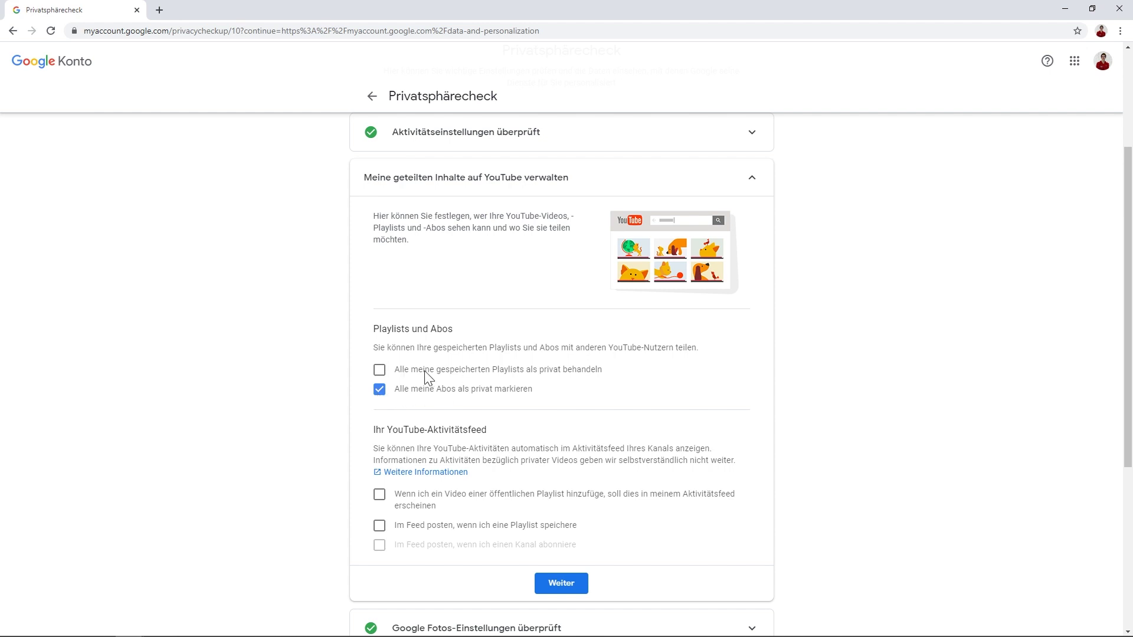
{"action": "left_click", "coordinate": [378, 374]}
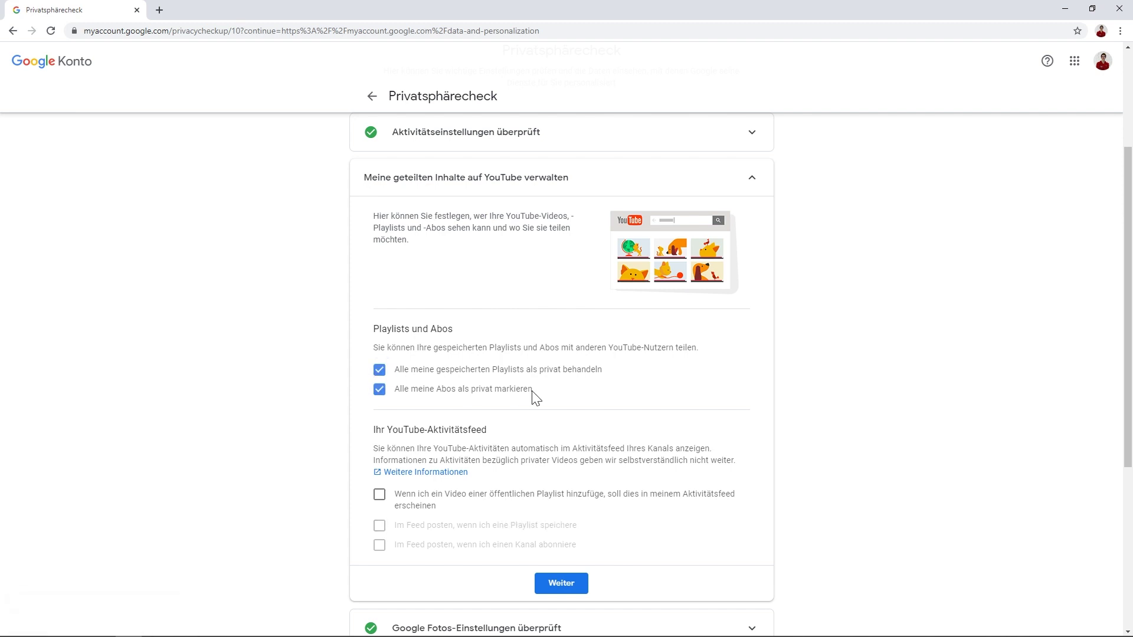
{"action": "left_click", "coordinate": [378, 500]}
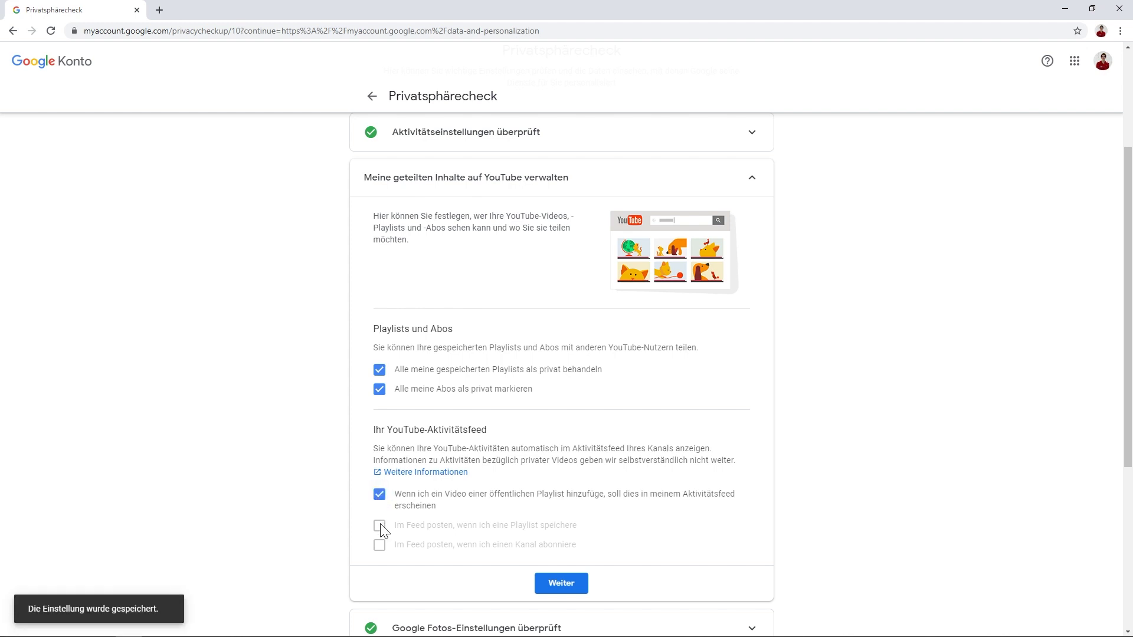
{"action": "left_click", "coordinate": [379, 494]}
{"action": "left_click", "coordinate": [560, 584]}
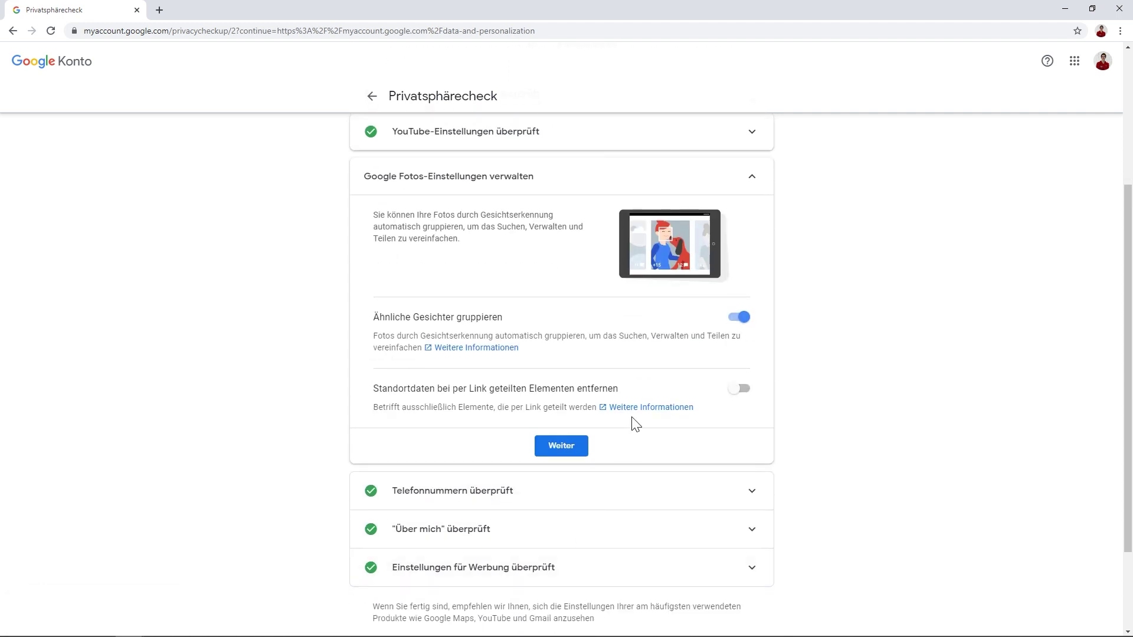
Open the Aktivitätseinstellungen from Daten & Personalisierung and go to the management page for Web- & App-Aktivitäten
{"action": "scroll", "coordinate": [633, 414], "scroll_direction": "down", "scroll_amount": 2}
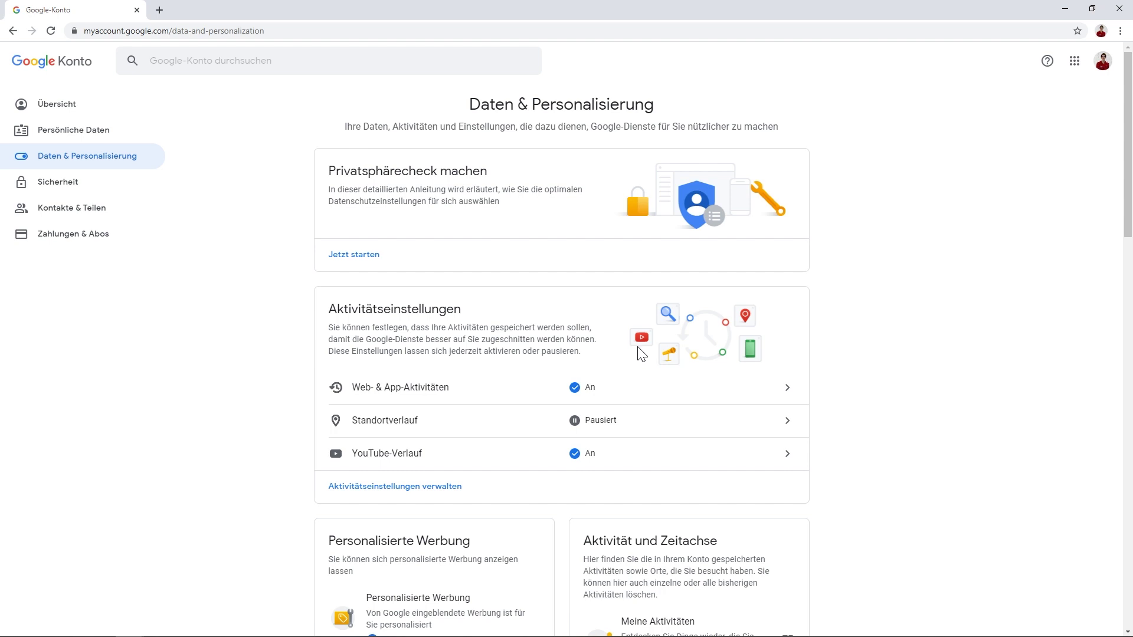
{"action": "left_click", "coordinate": [439, 495]}
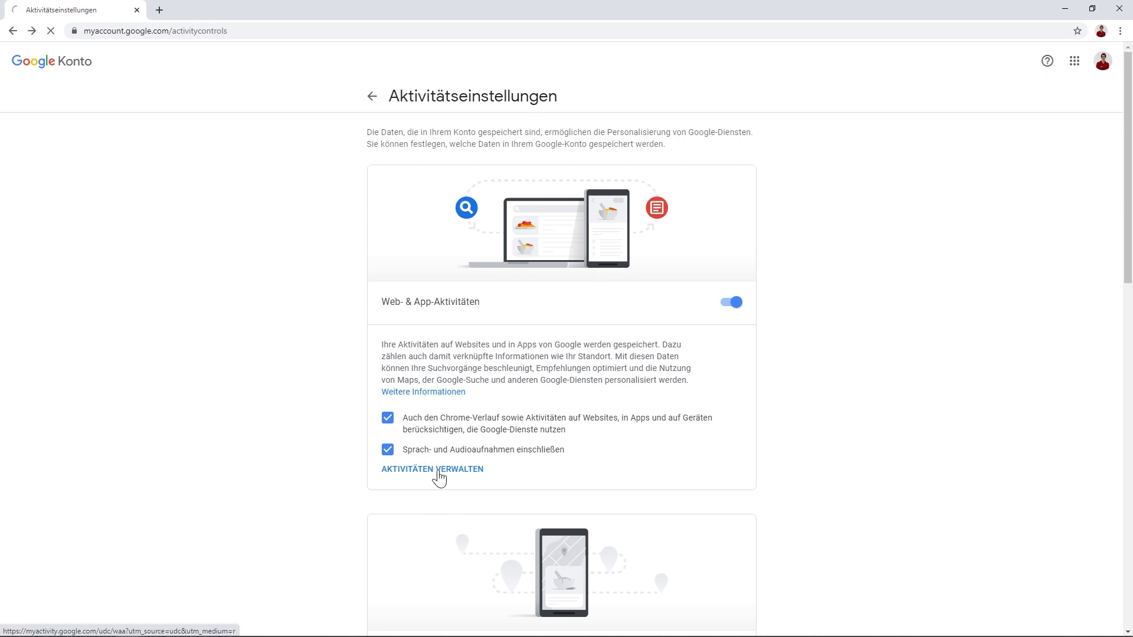
{"action": "left_click", "coordinate": [436, 469]}
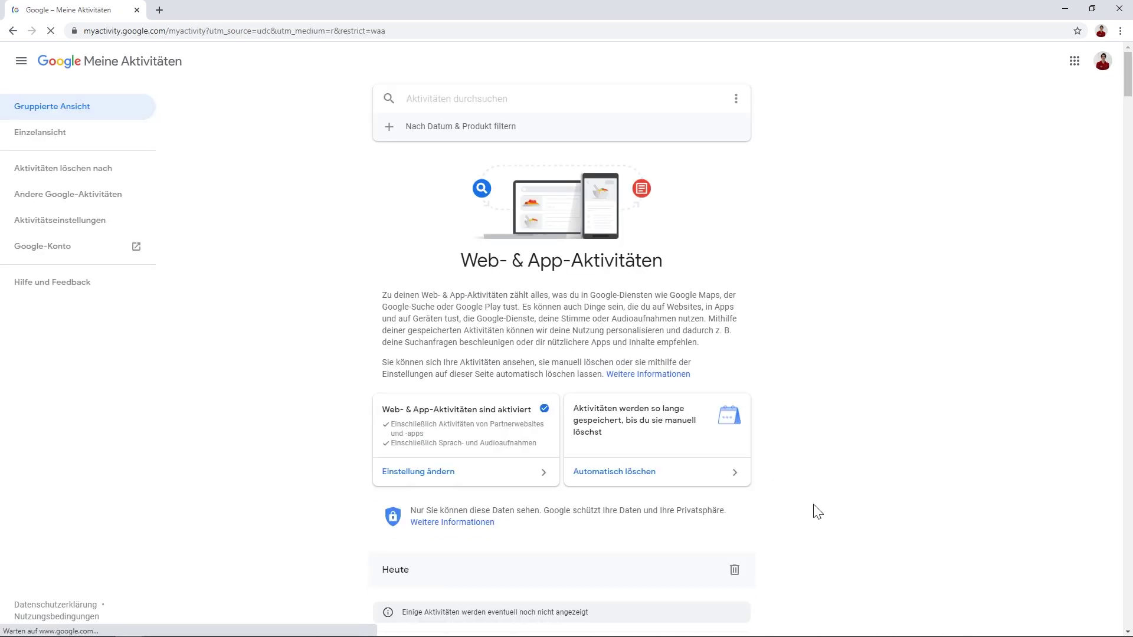
Examine today's grouped activities and the available options for the Bildersuche, Chrome und Gmail entry
{"action": "scroll", "coordinate": [844, 448], "scroll_direction": "down", "scroll_amount": 2}
{"action": "scroll", "coordinate": [861, 431], "scroll_direction": "down", "scroll_amount": 5}
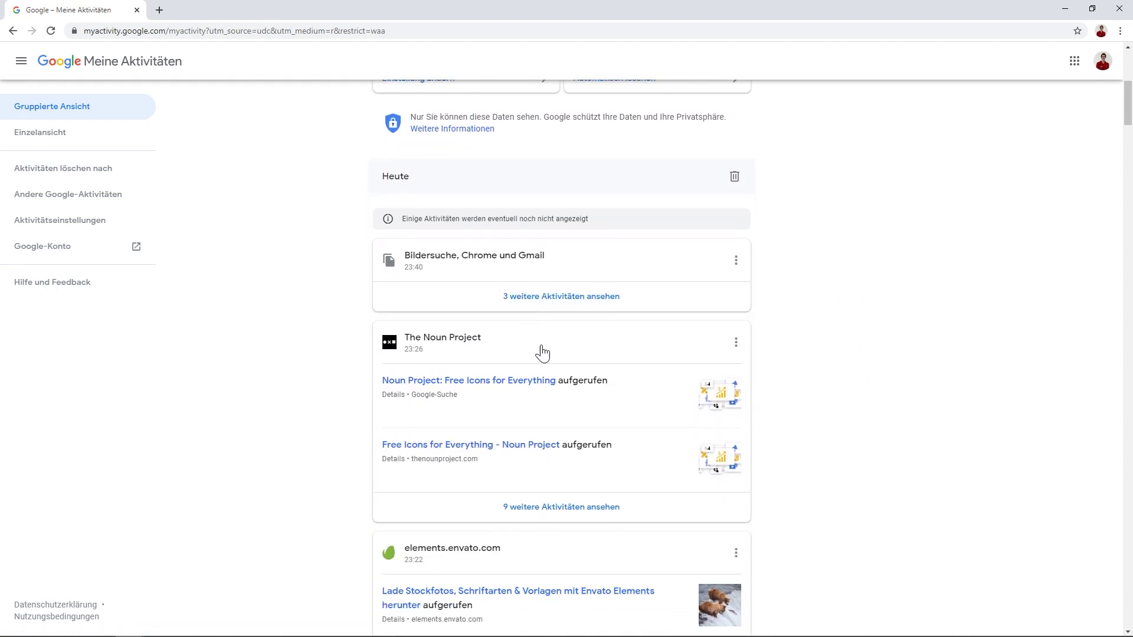
{"action": "scroll", "coordinate": [683, 326], "scroll_direction": "down", "scroll_amount": 2}
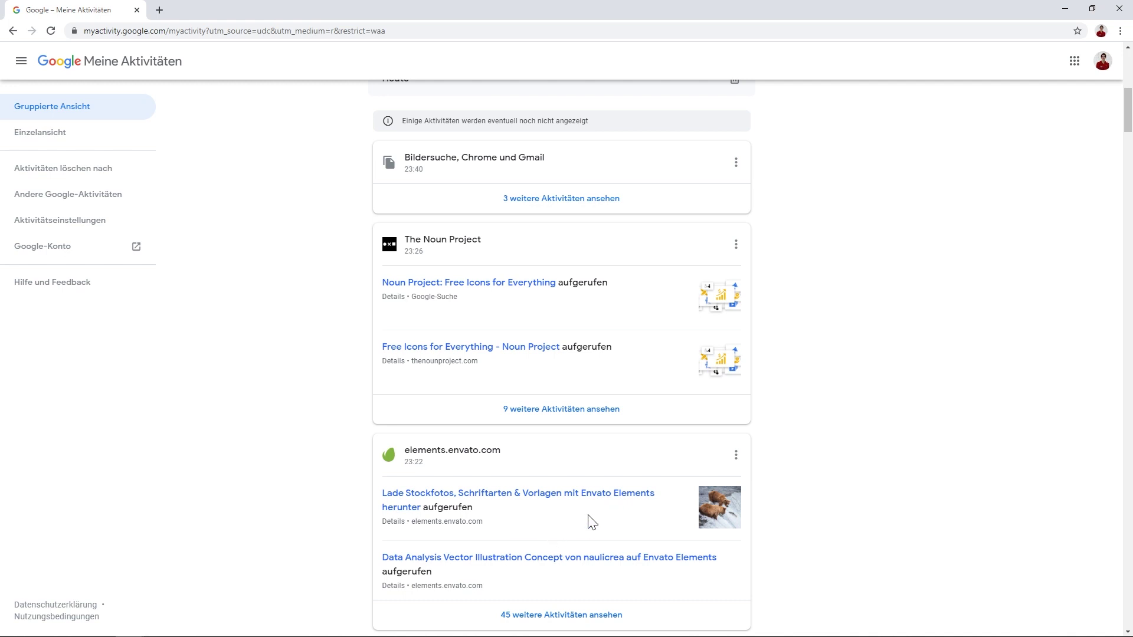
{"action": "scroll", "coordinate": [587, 496], "scroll_direction": "up", "scroll_amount": 5}
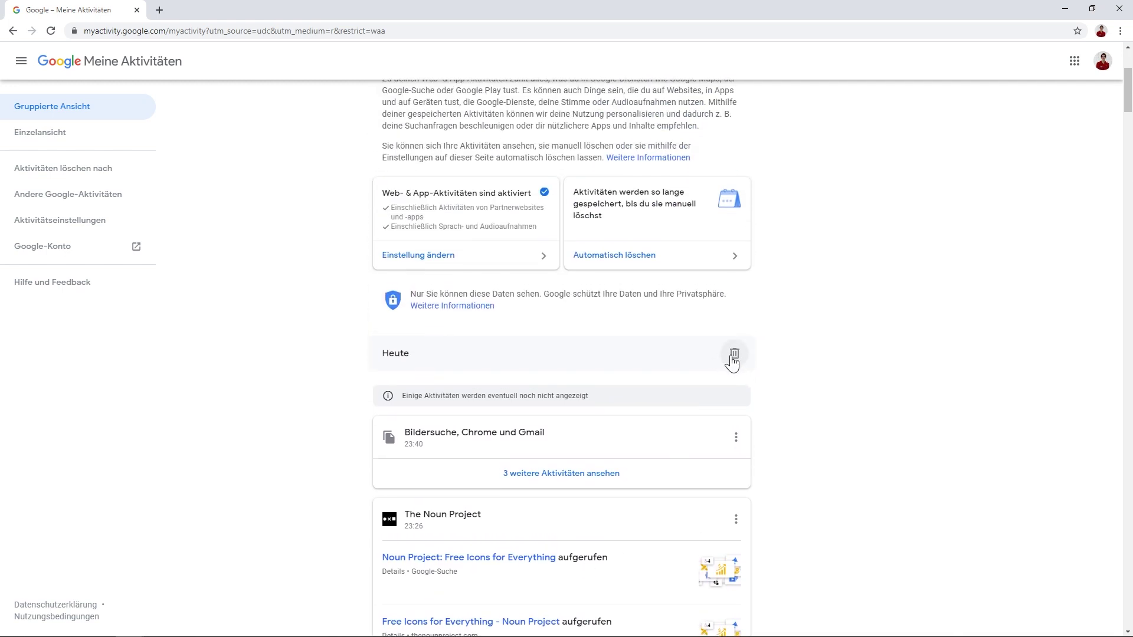
{"action": "left_click", "coordinate": [736, 438]}
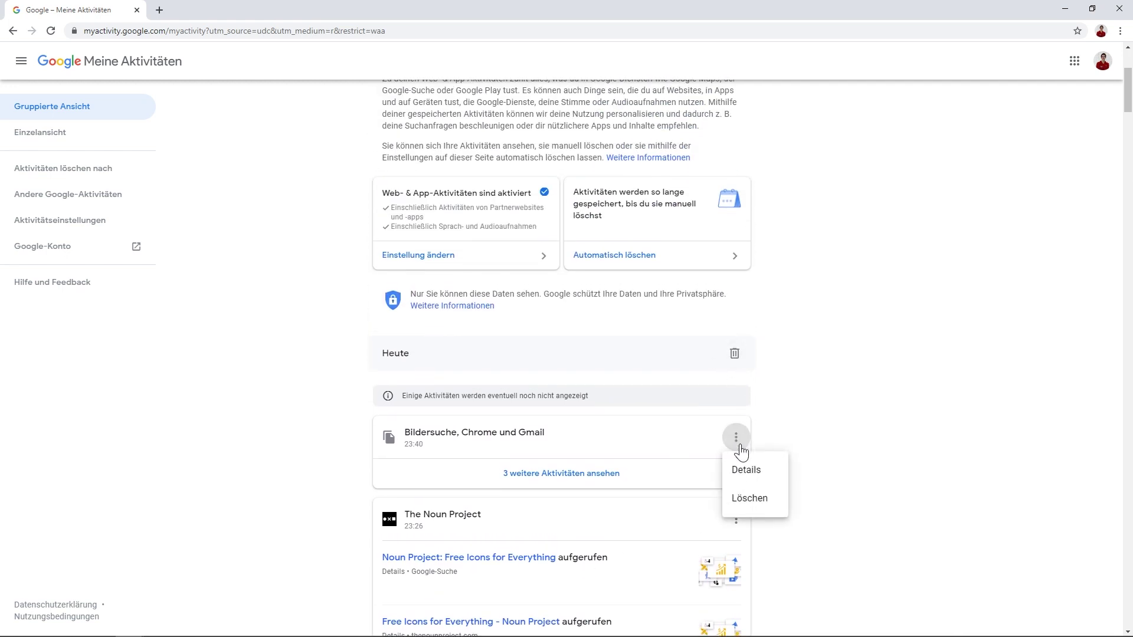
{"action": "left_click", "coordinate": [783, 420]}
{"action": "scroll", "coordinate": [628, 374], "scroll_direction": "down", "scroll_amount": 1}
{"action": "scroll", "coordinate": [628, 374], "scroll_direction": "up", "scroll_amount": 5}
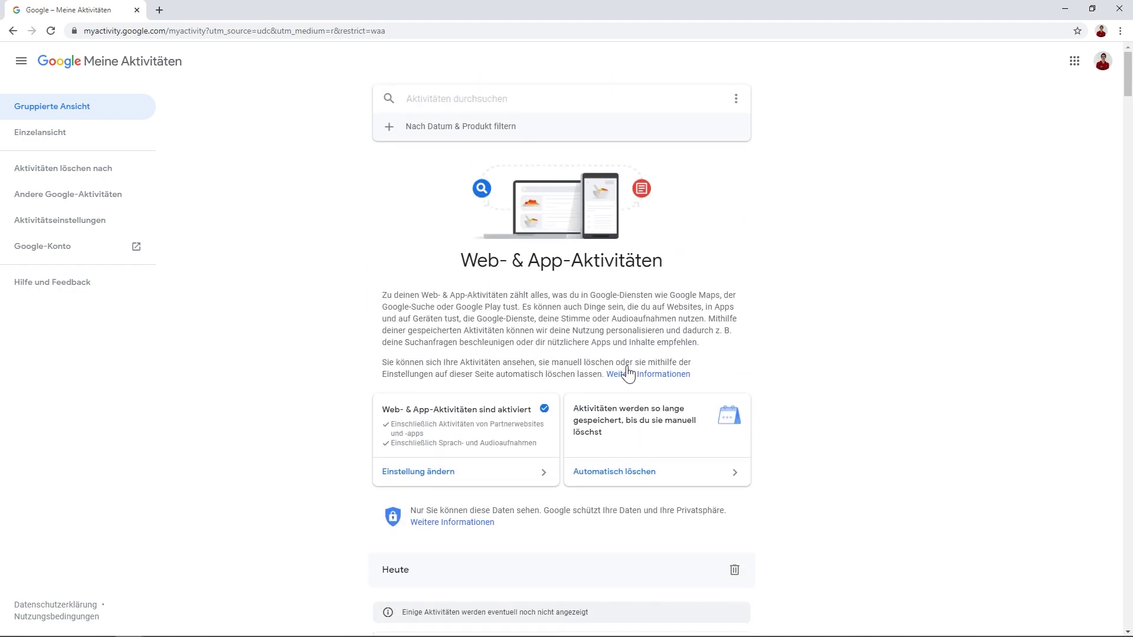
Check the date and product filter options, and switch the activity list to Einzelansicht to browse individual entries
{"action": "left_click", "coordinate": [429, 128]}
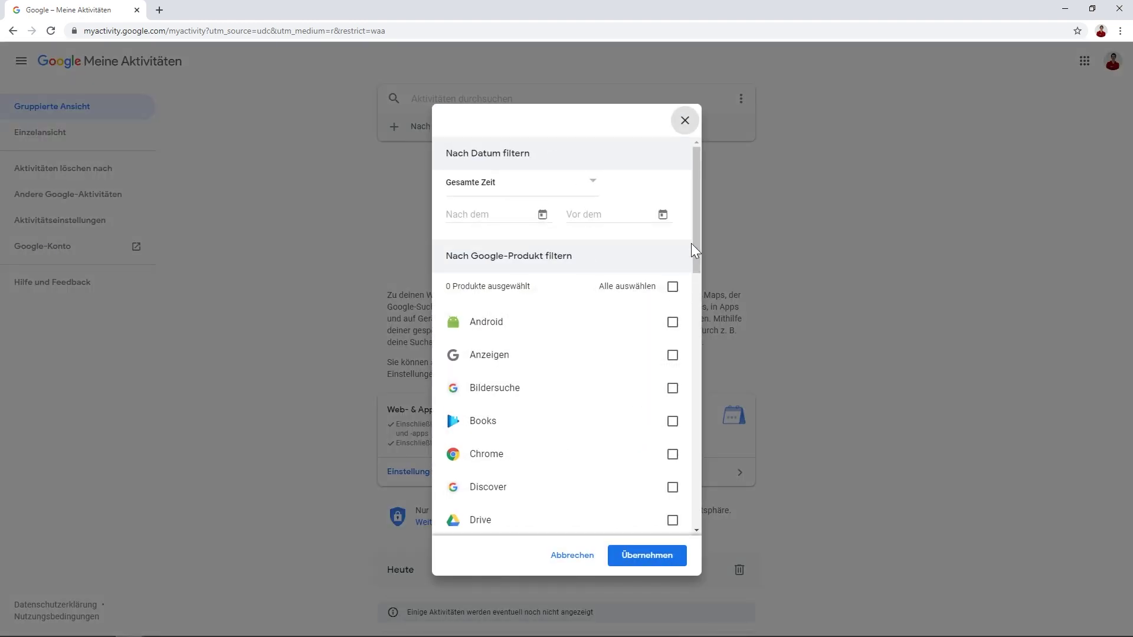
{"action": "left_click", "coordinate": [684, 122]}
{"action": "left_click", "coordinate": [41, 133]}
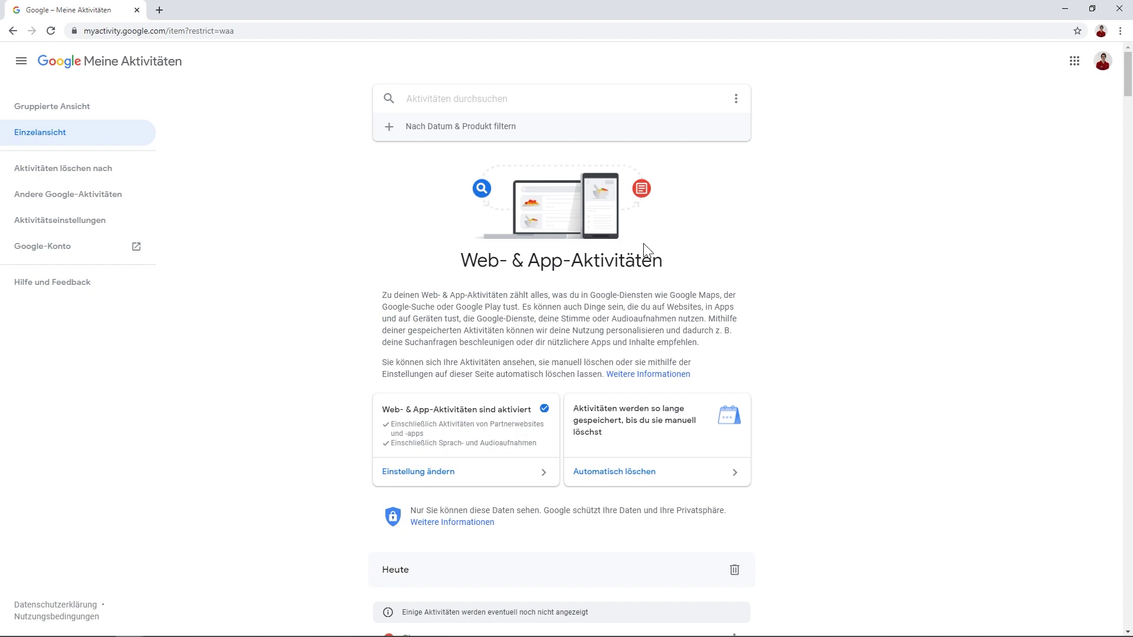
{"action": "scroll", "coordinate": [560, 278], "scroll_direction": "down", "scroll_amount": 6}
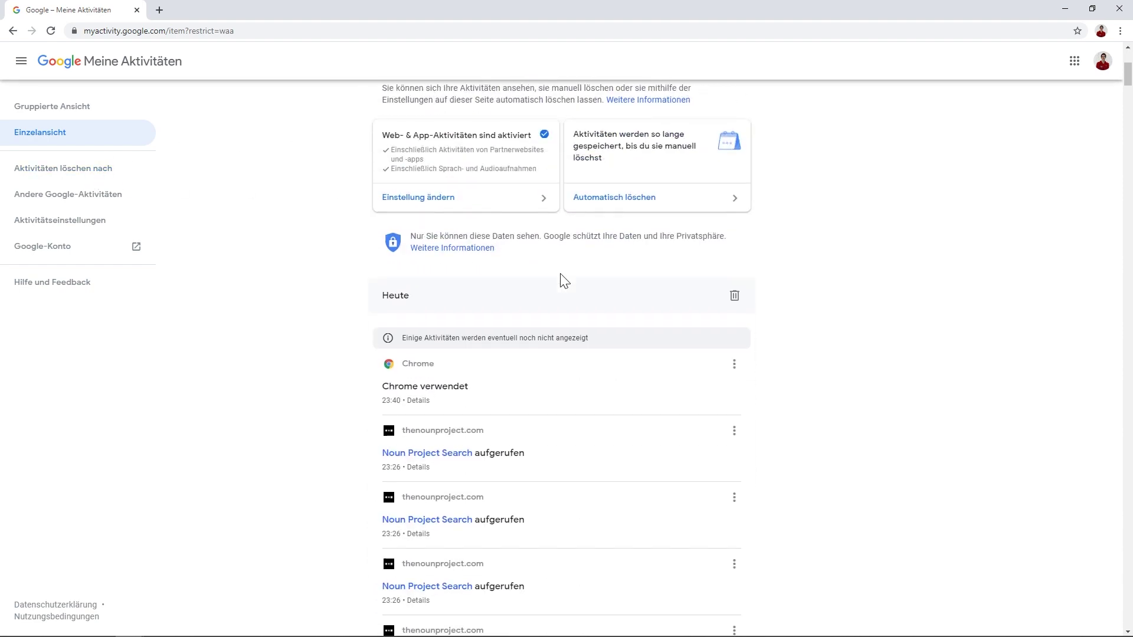
{"action": "scroll", "coordinate": [562, 279], "scroll_direction": "up", "scroll_amount": 4}
{"action": "scroll", "coordinate": [561, 278], "scroll_direction": "up", "scroll_amount": 2}
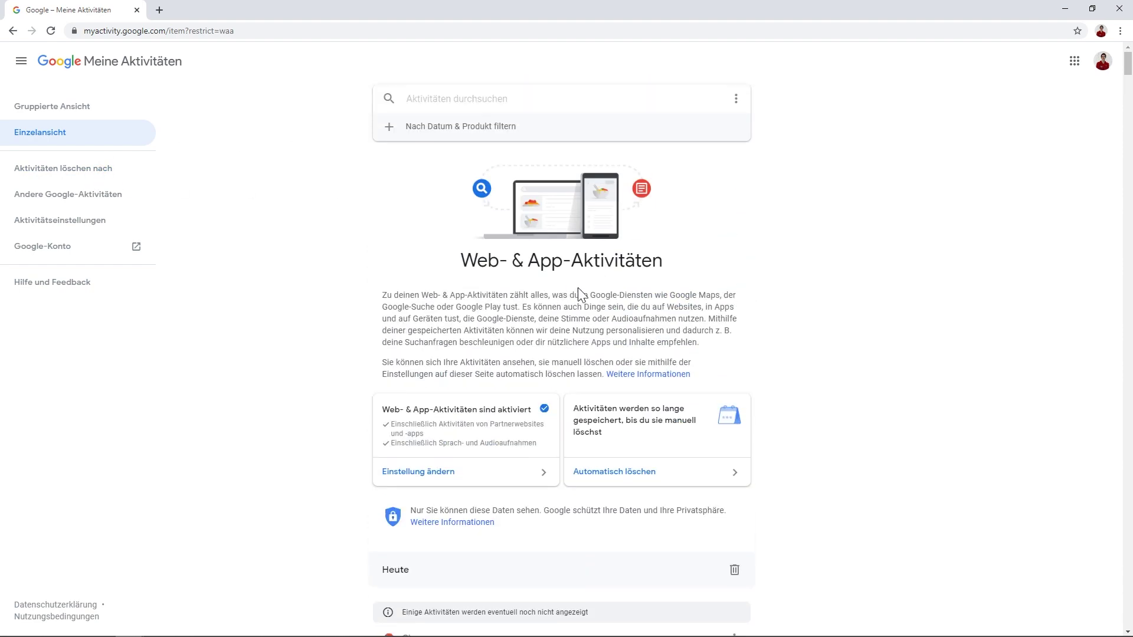
Check the automatic deletion periods and the manual deletion time ranges for Web- & App-Aktivitäten, leaving both dialogs without changes
{"action": "left_click", "coordinate": [651, 472]}
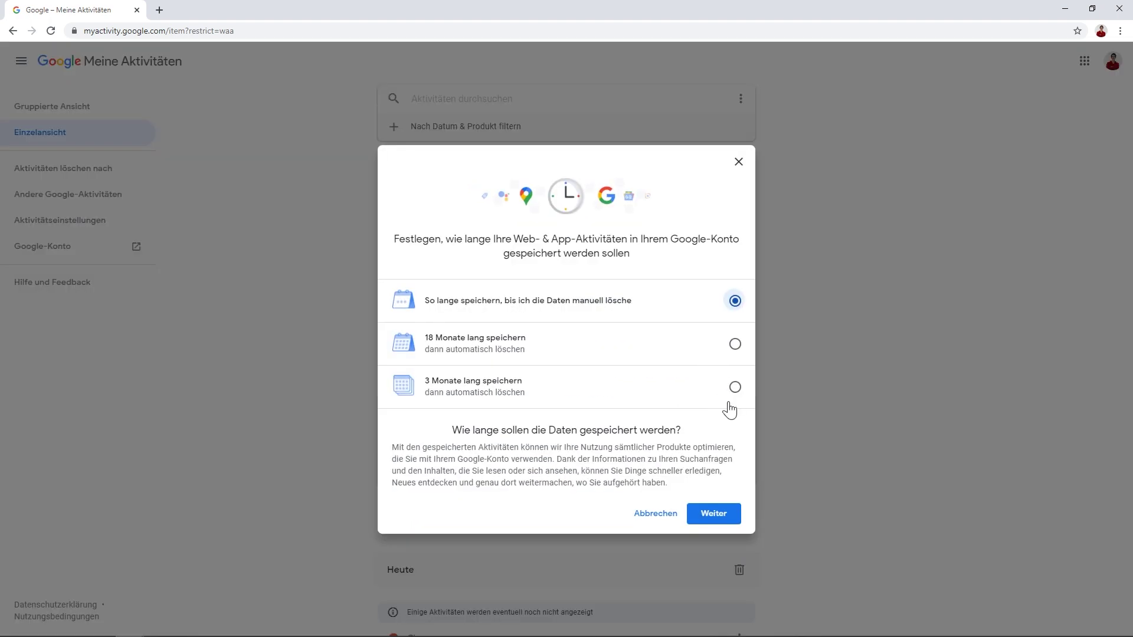
{"action": "left_click", "coordinate": [646, 518]}
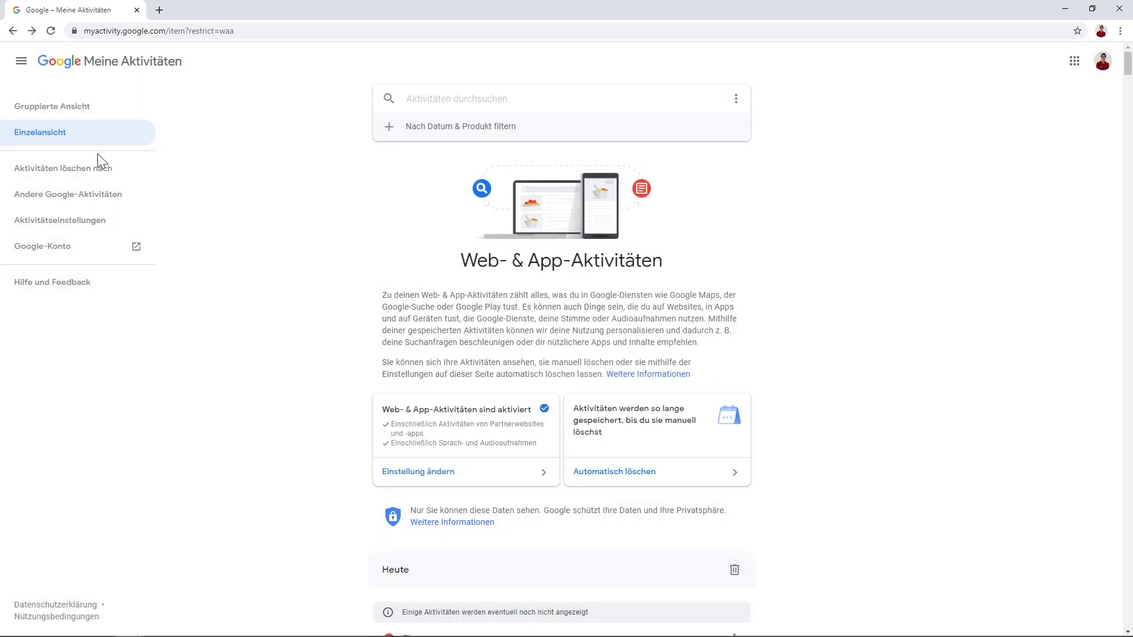
{"action": "left_click", "coordinate": [101, 175]}
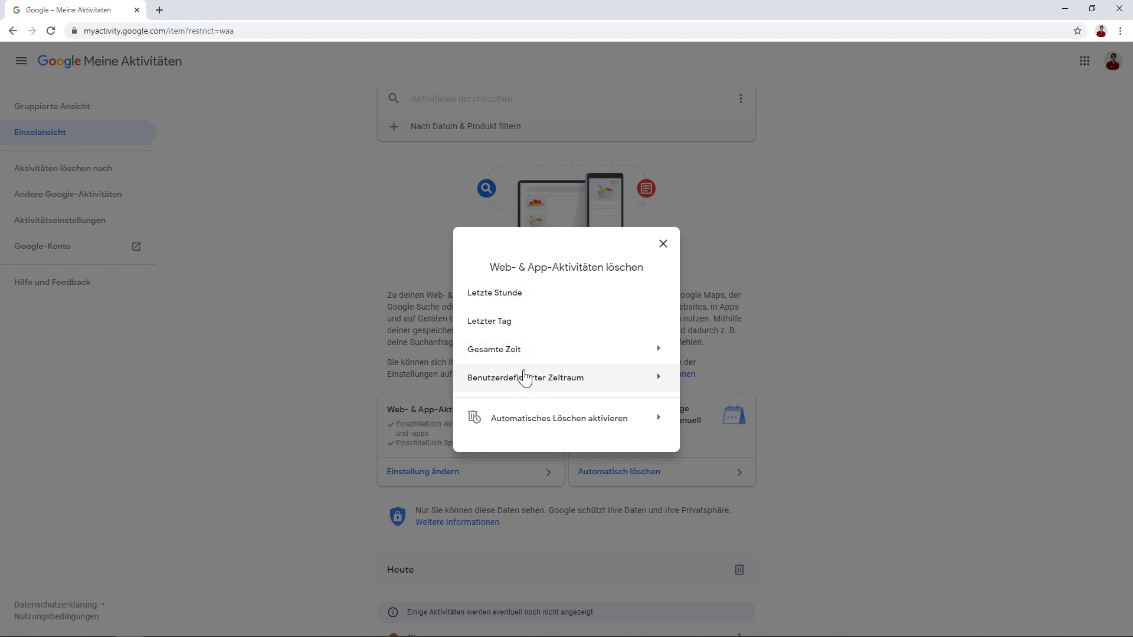
{"action": "left_click", "coordinate": [663, 243]}
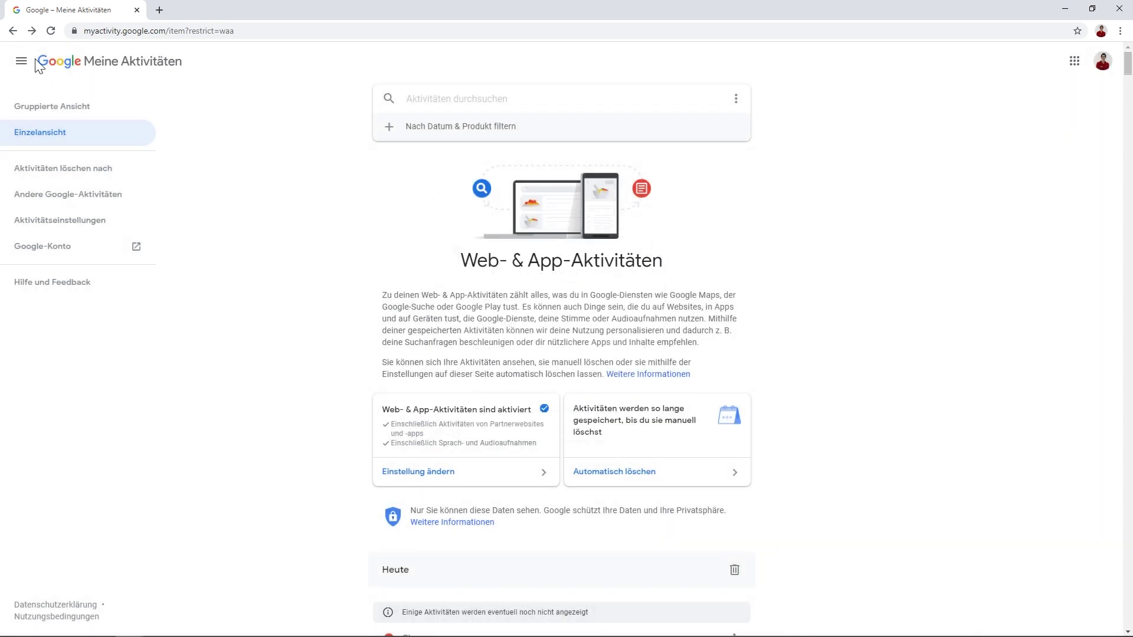
Return to the Aktivitätseinstellungen, pause the Standortverlauf, and open its activity management page
{"action": "left_click", "coordinate": [12, 31]}
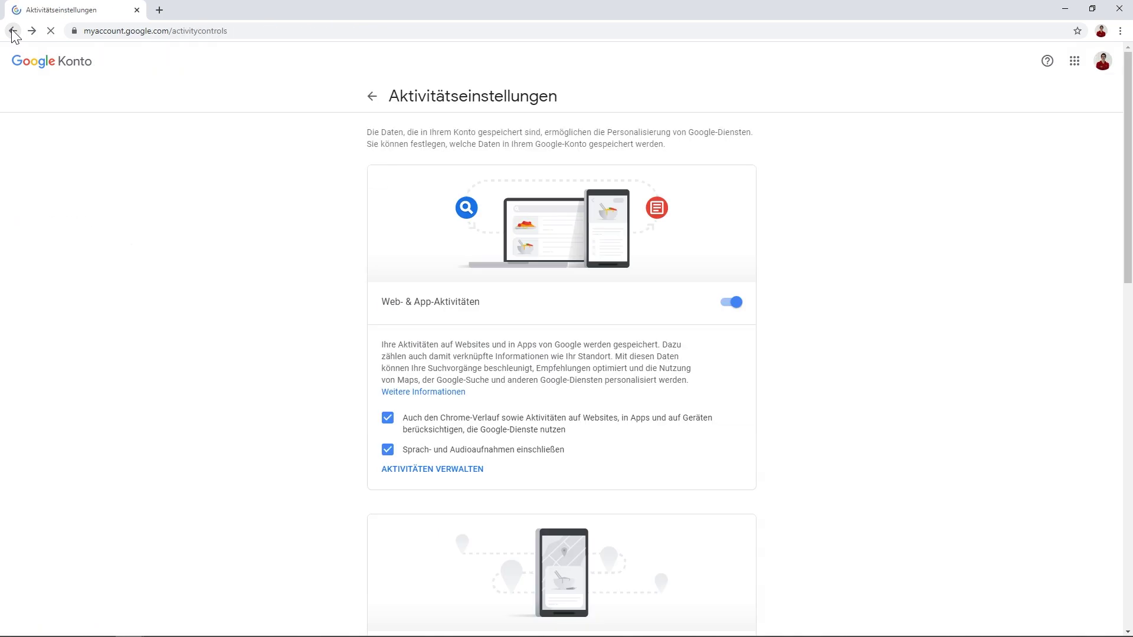
{"action": "scroll", "coordinate": [564, 307], "scroll_direction": "down", "scroll_amount": 5}
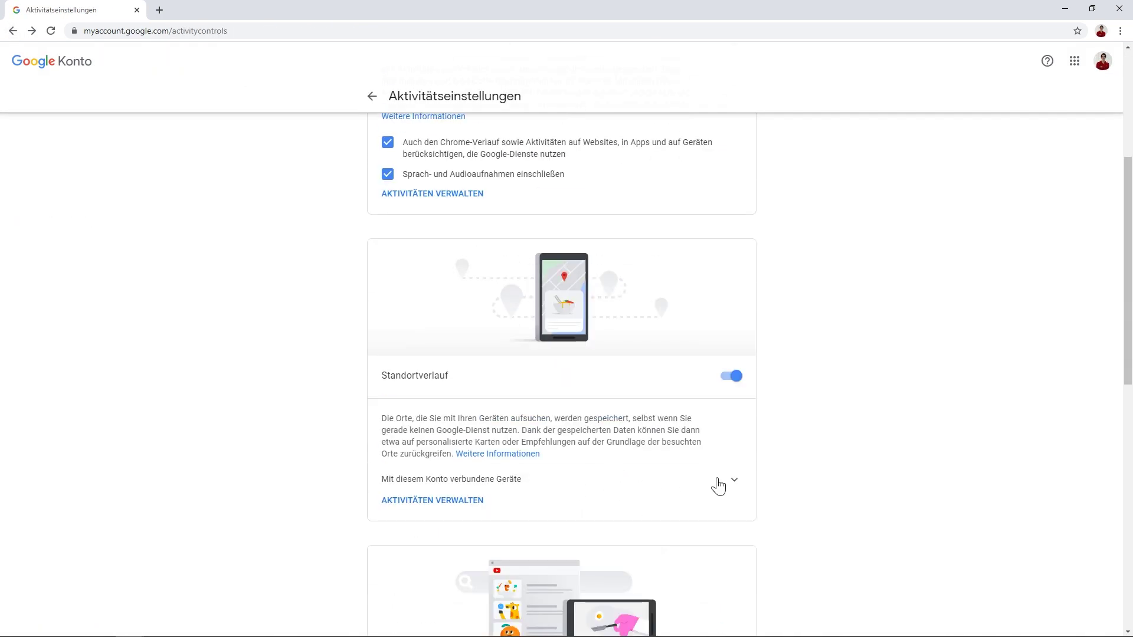
{"action": "left_click", "coordinate": [717, 485]}
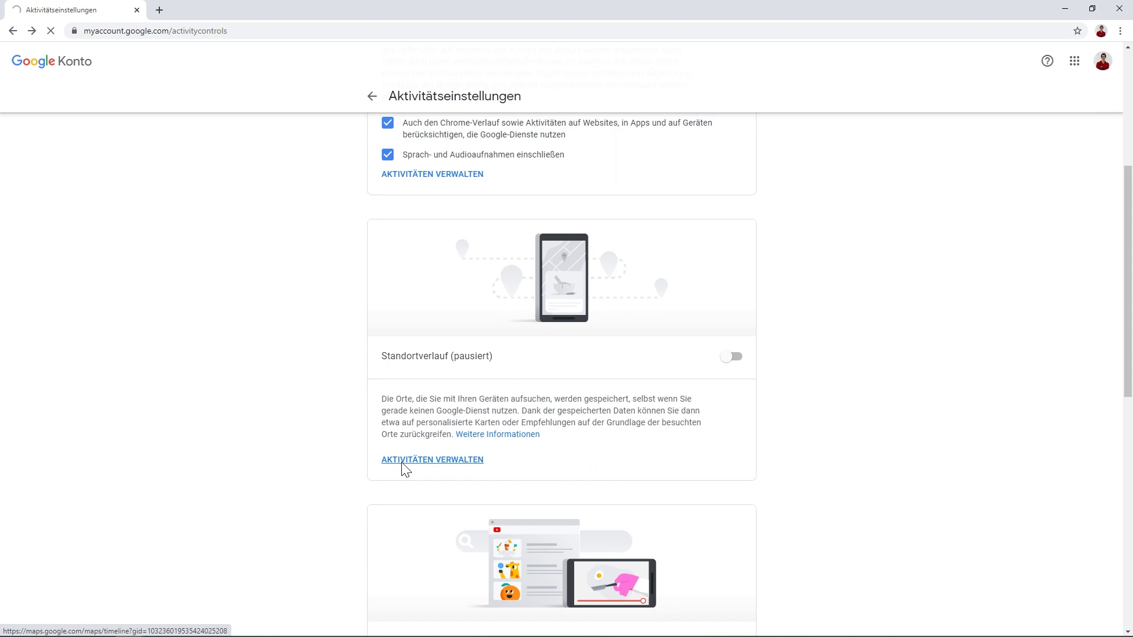
{"action": "left_click", "coordinate": [403, 465]}
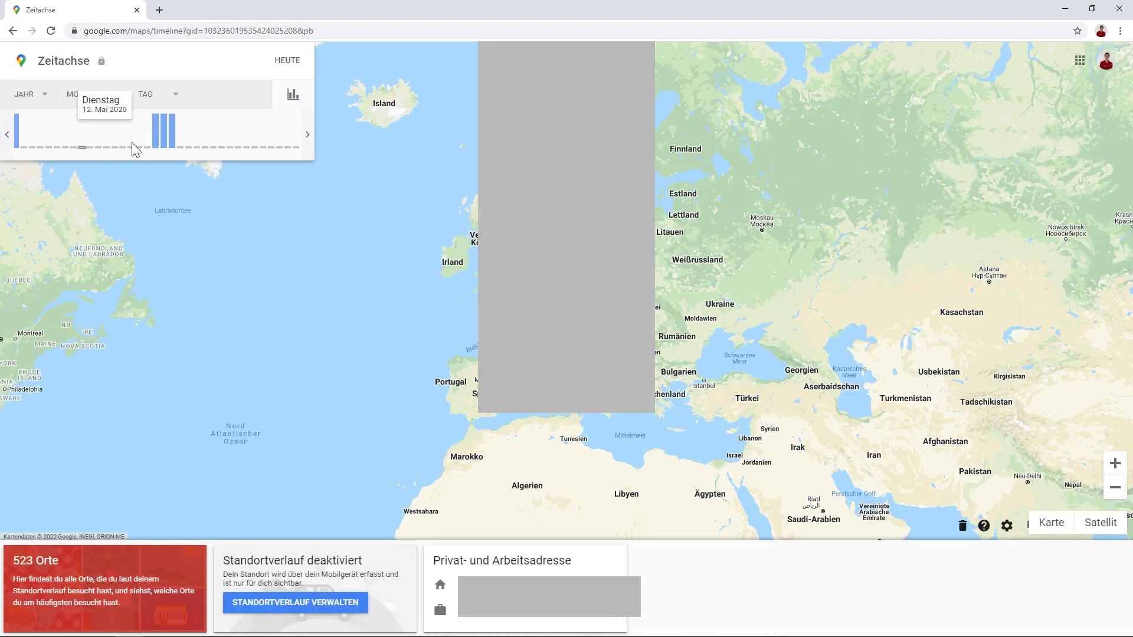
Delete the Zuhause entry of 23 May 2020 from the Zeitachse and return to the Aktivitätseinstellungen
{"action": "left_click", "coordinate": [172, 135]}
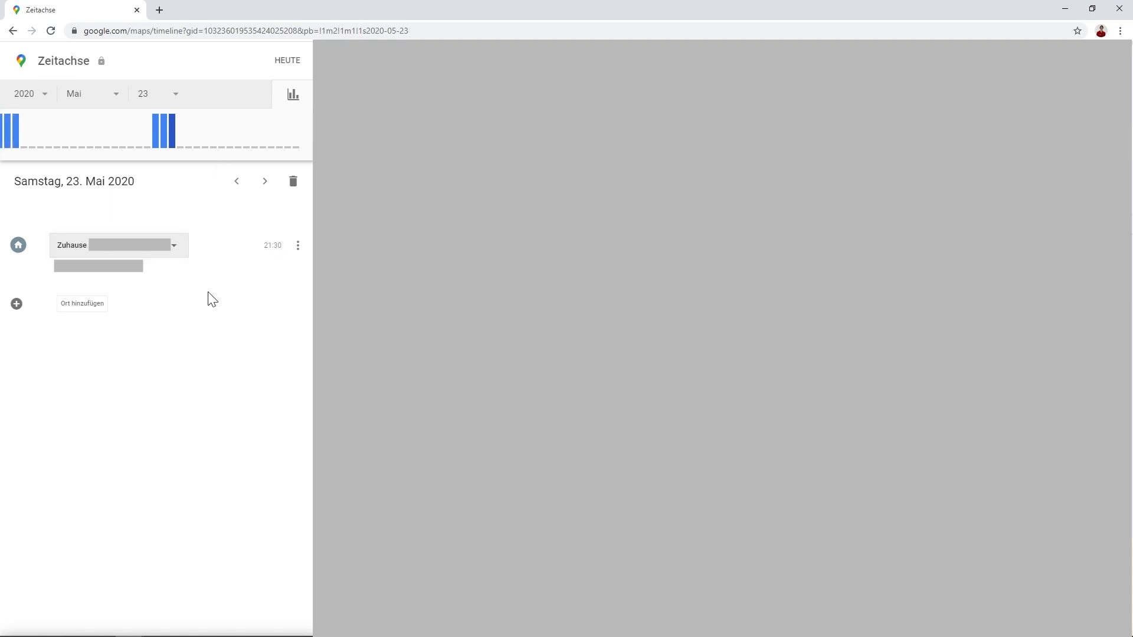
{"action": "left_click", "coordinate": [298, 246]}
{"action": "left_click", "coordinate": [298, 254]}
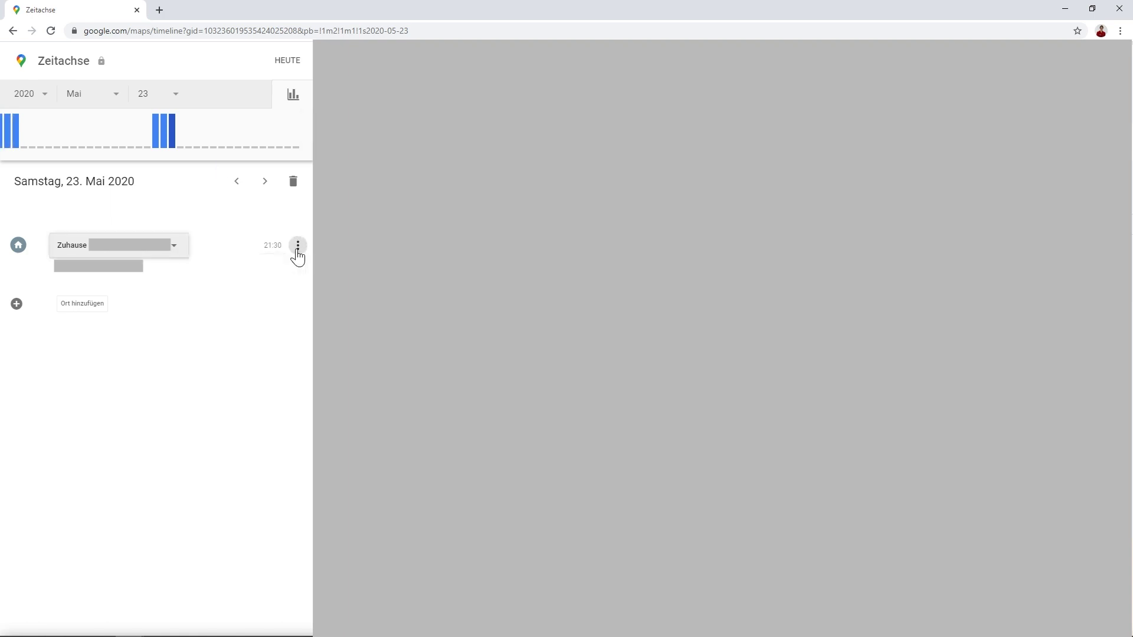
{"action": "left_click", "coordinate": [701, 260]}
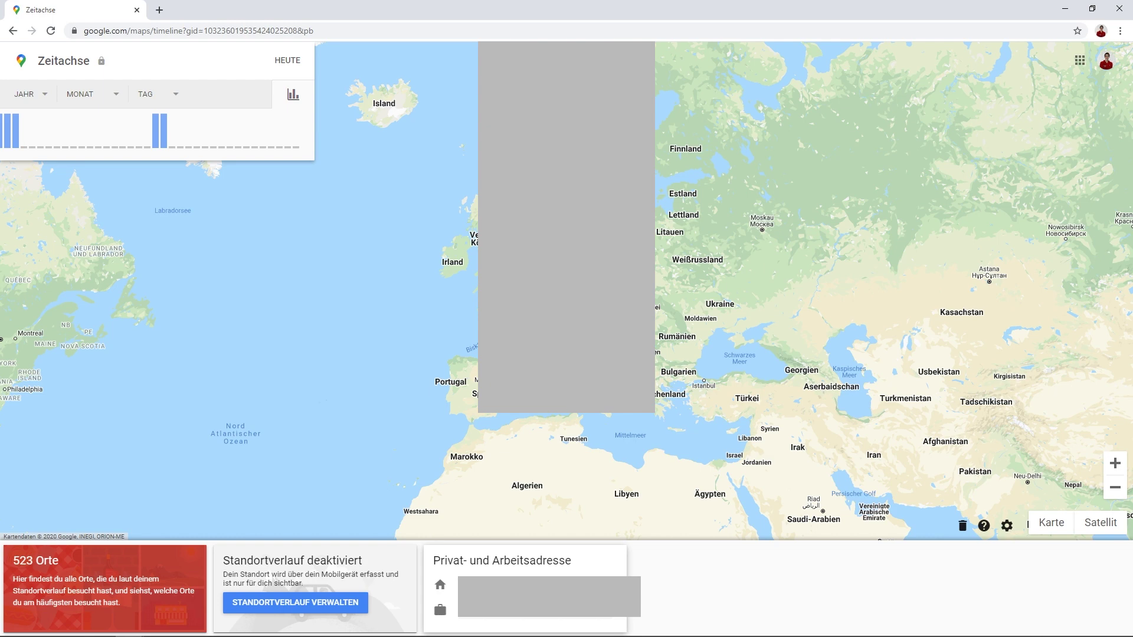
{"action": "key", "text": "alt+Left"}
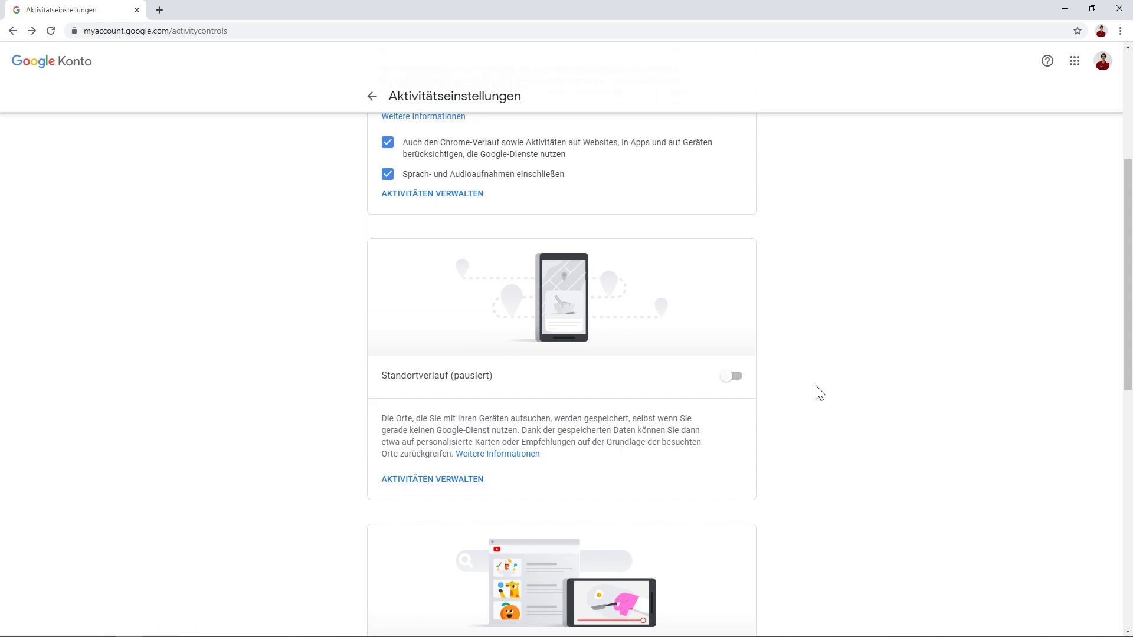
Open the management page for the YouTube-Verlauf, examine the watched videos listed by date, and close the page again
{"action": "scroll", "coordinate": [819, 393], "scroll_direction": "down", "scroll_amount": 5}
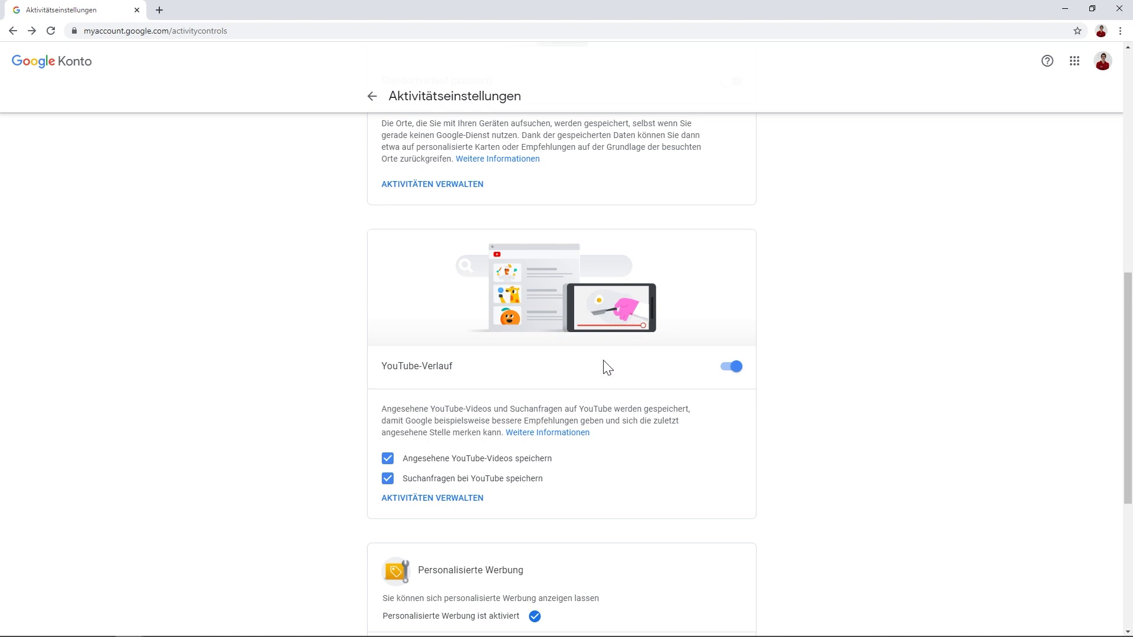
{"action": "left_click", "coordinate": [448, 499]}
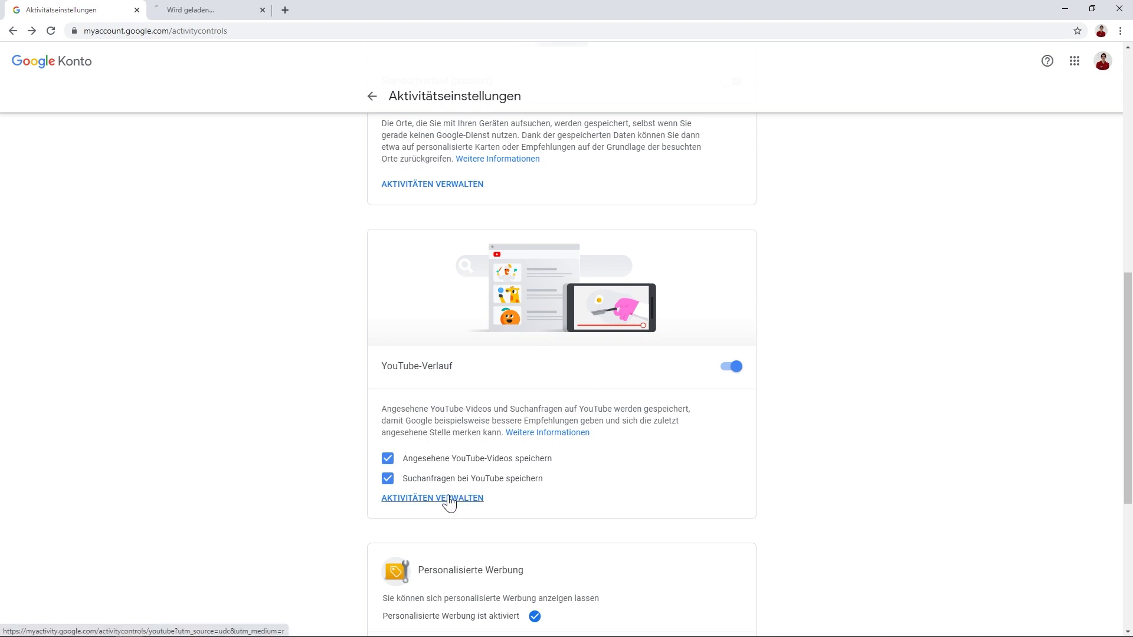
{"action": "left_click", "coordinate": [233, 7]}
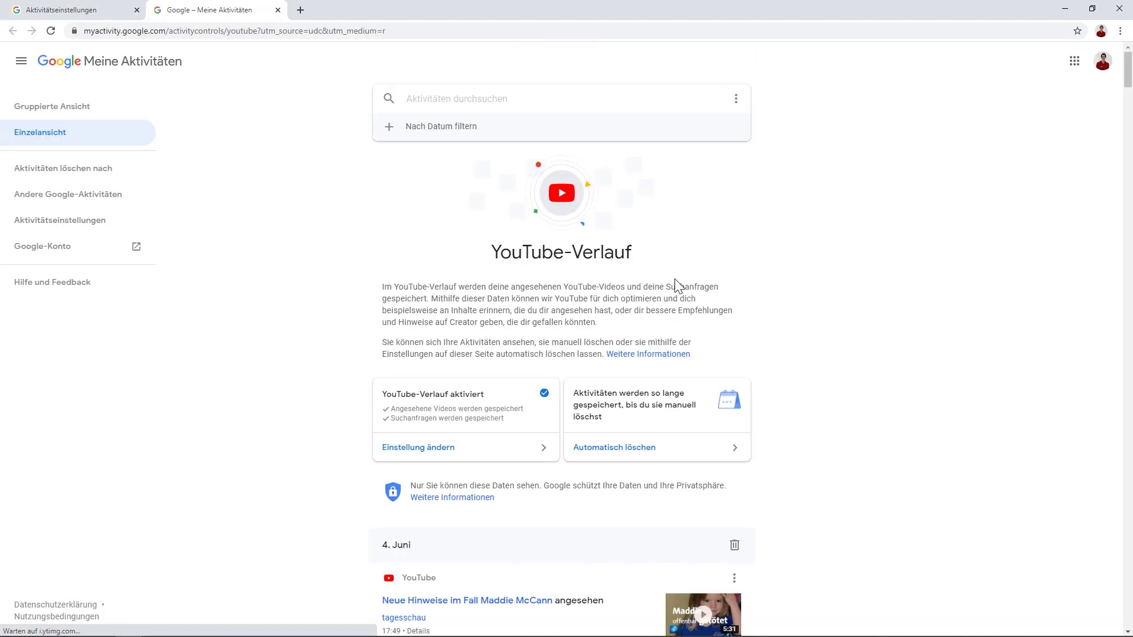
{"action": "scroll", "coordinate": [769, 253], "scroll_direction": "down", "scroll_amount": 3}
{"action": "scroll", "coordinate": [480, 480], "scroll_direction": "down", "scroll_amount": 1}
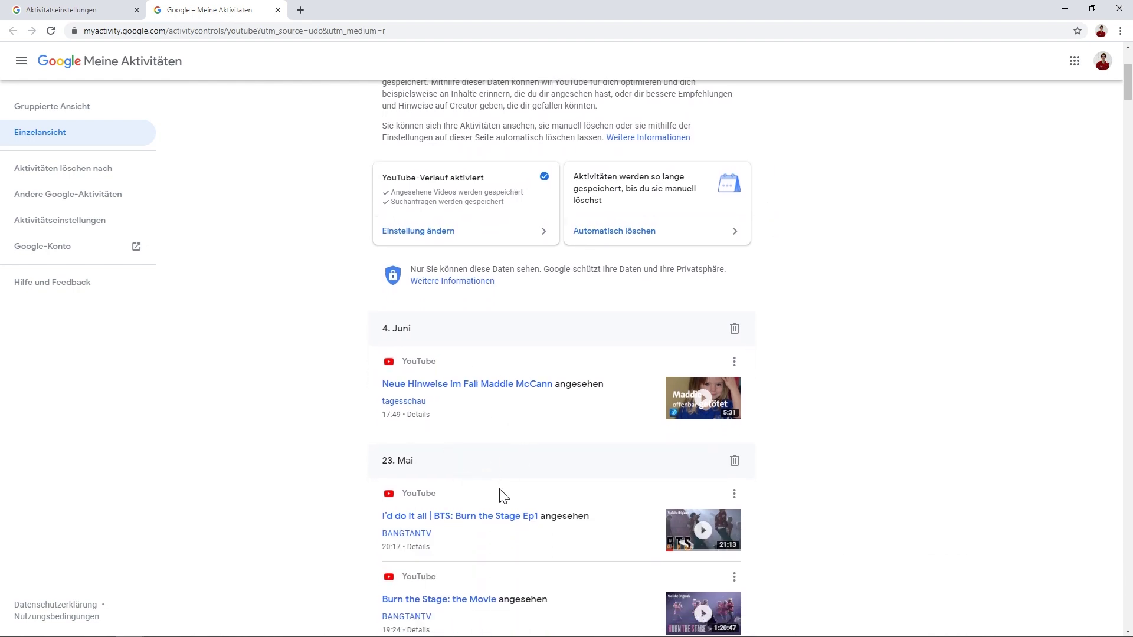
{"action": "scroll", "coordinate": [511, 461], "scroll_direction": "up", "scroll_amount": 4}
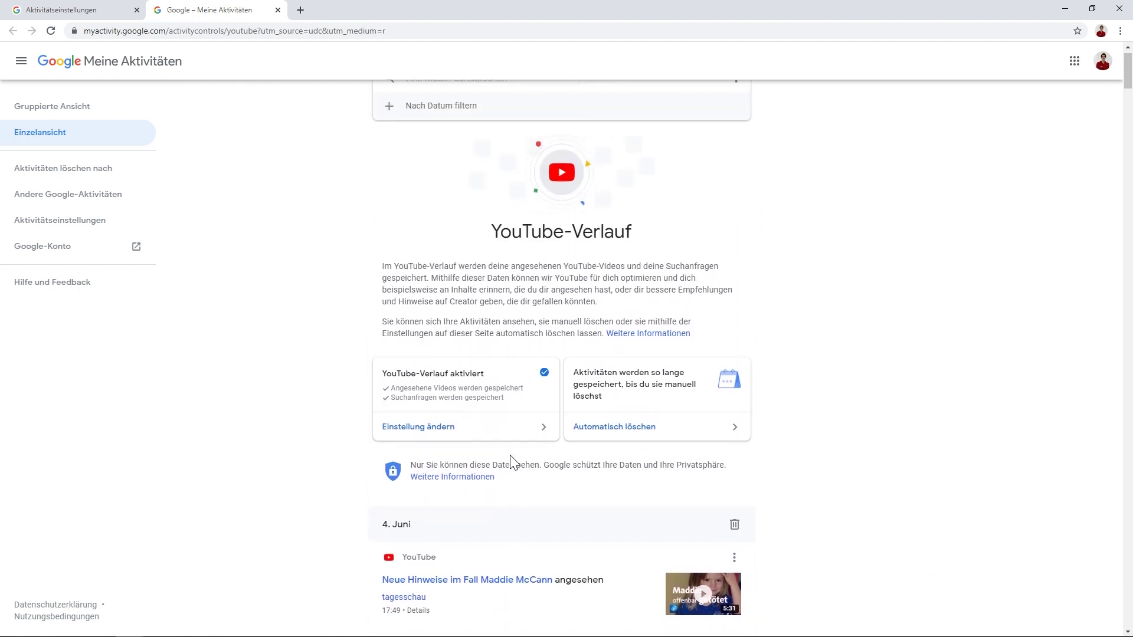
{"action": "left_click", "coordinate": [277, 10]}
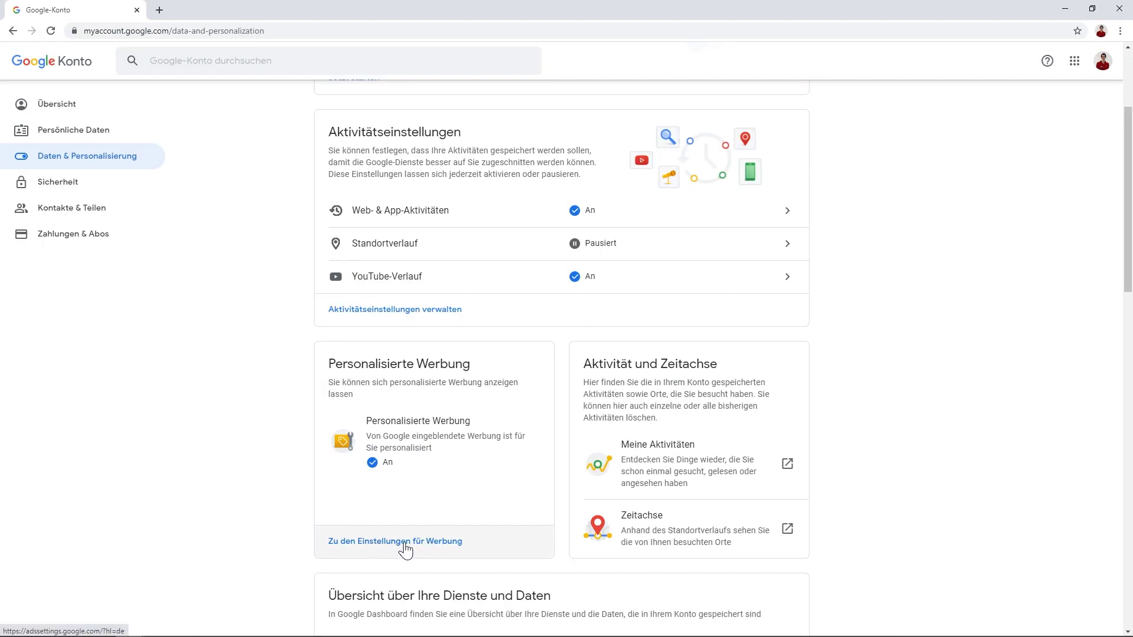
Open the Einstellungen für Werbung from Daten & Personalisierung, expand the Erweitert option, and look at the ad on simontutorial.de
{"action": "left_click", "coordinate": [405, 544]}
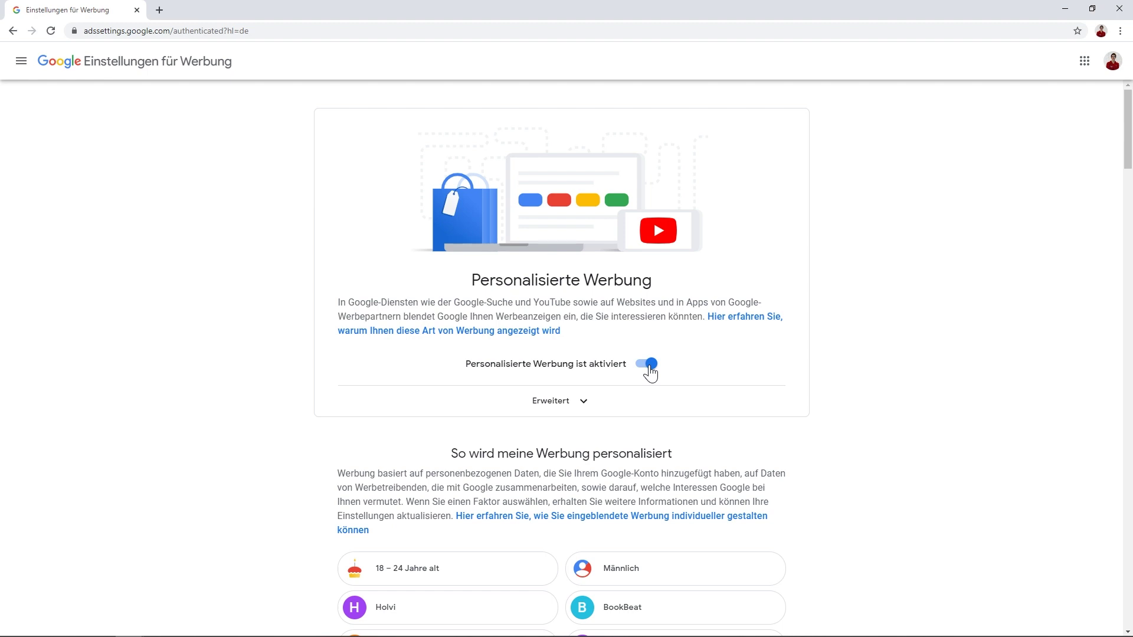
{"action": "left_click", "coordinate": [577, 406]}
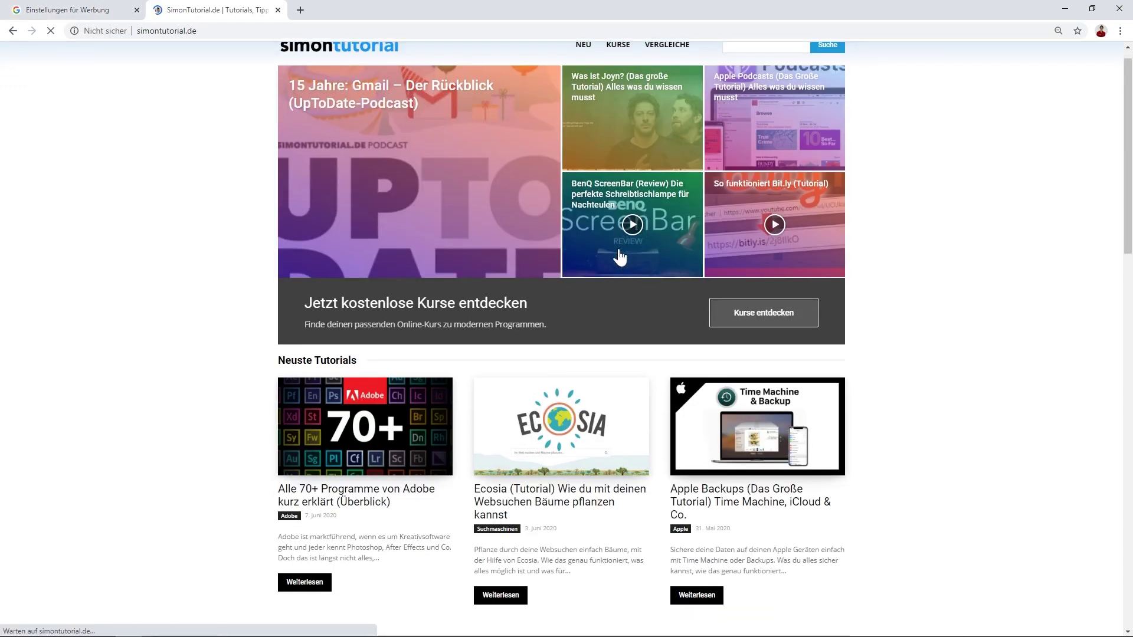
{"action": "scroll", "coordinate": [619, 249], "scroll_direction": "down", "scroll_amount": 20}
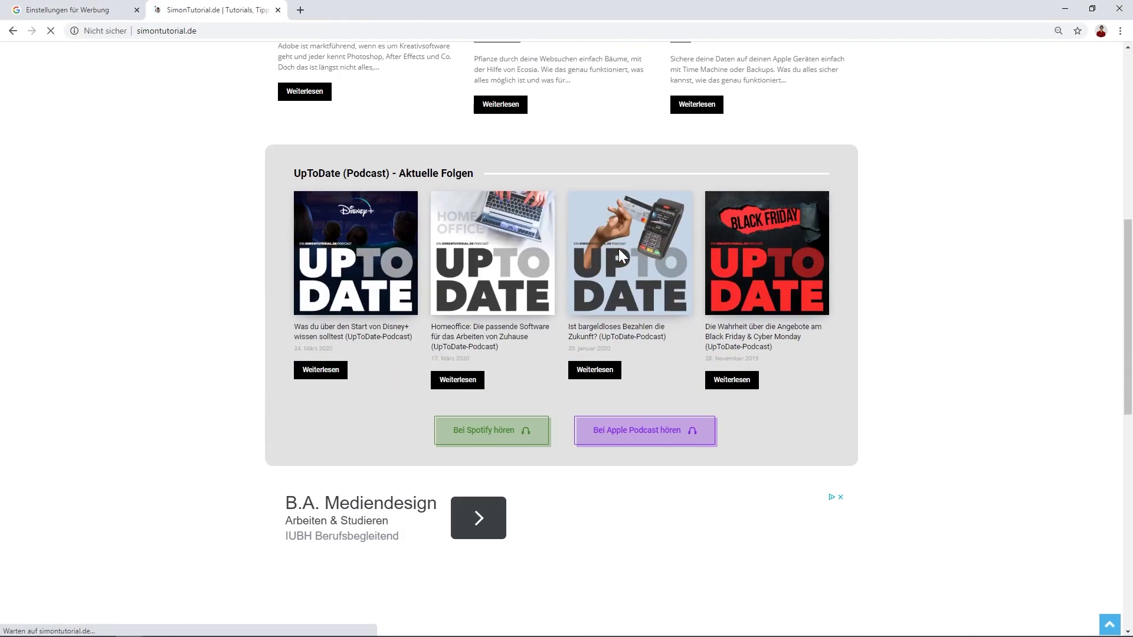
{"action": "left_click", "coordinate": [57, 7]}
Deactivate ad personalisation based on the advertiser 1&1 Internet in the Einstellungen für Werbung
{"action": "scroll", "coordinate": [801, 430], "scroll_direction": "down", "scroll_amount": 6}
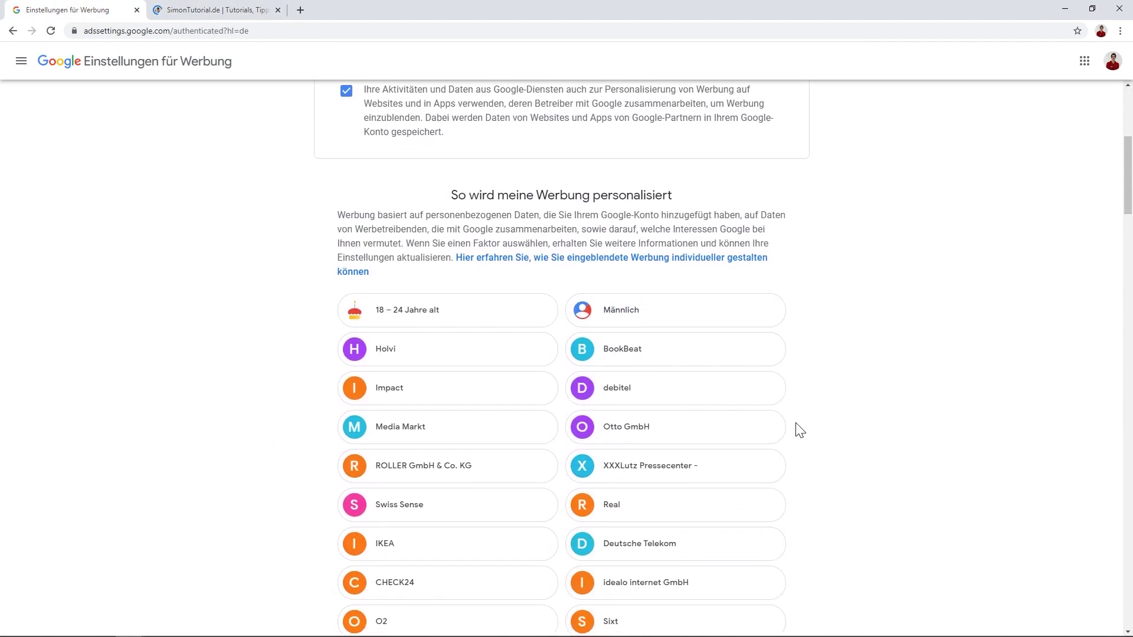
{"action": "scroll", "coordinate": [896, 440], "scroll_direction": "down", "scroll_amount": 2}
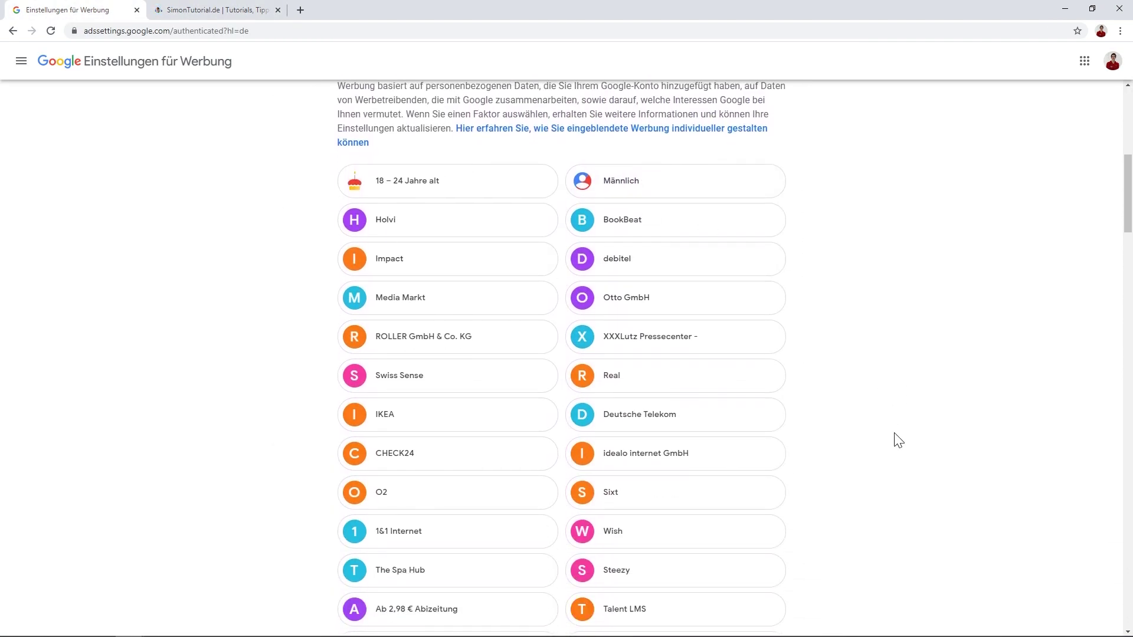
{"action": "scroll", "coordinate": [909, 440], "scroll_direction": "down", "scroll_amount": 2}
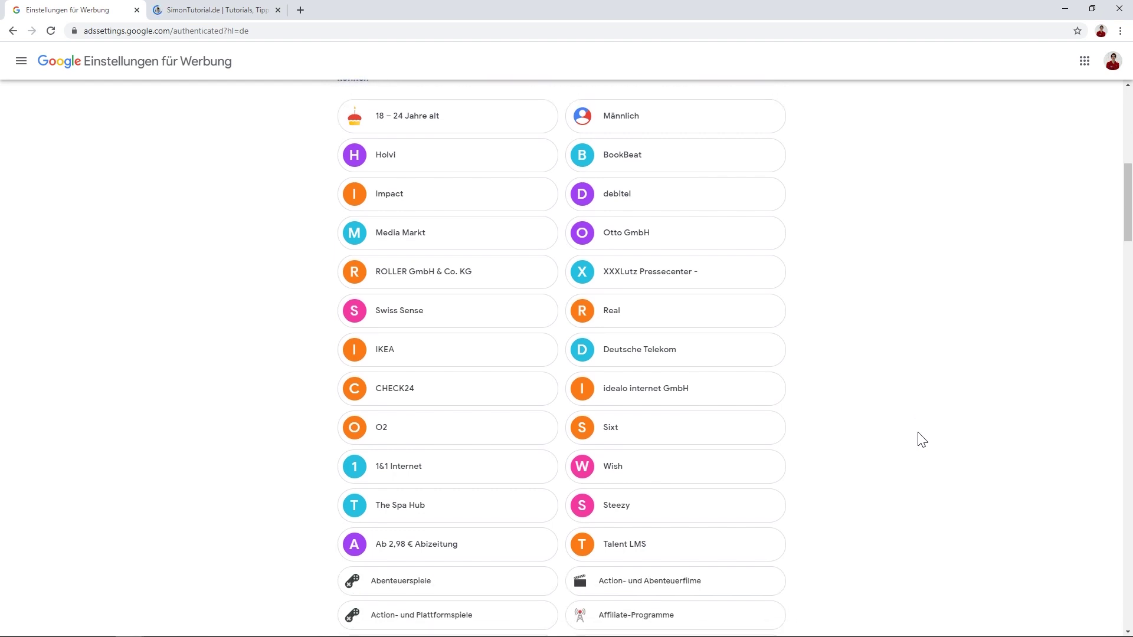
{"action": "scroll", "coordinate": [922, 440], "scroll_direction": "down", "scroll_amount": 1}
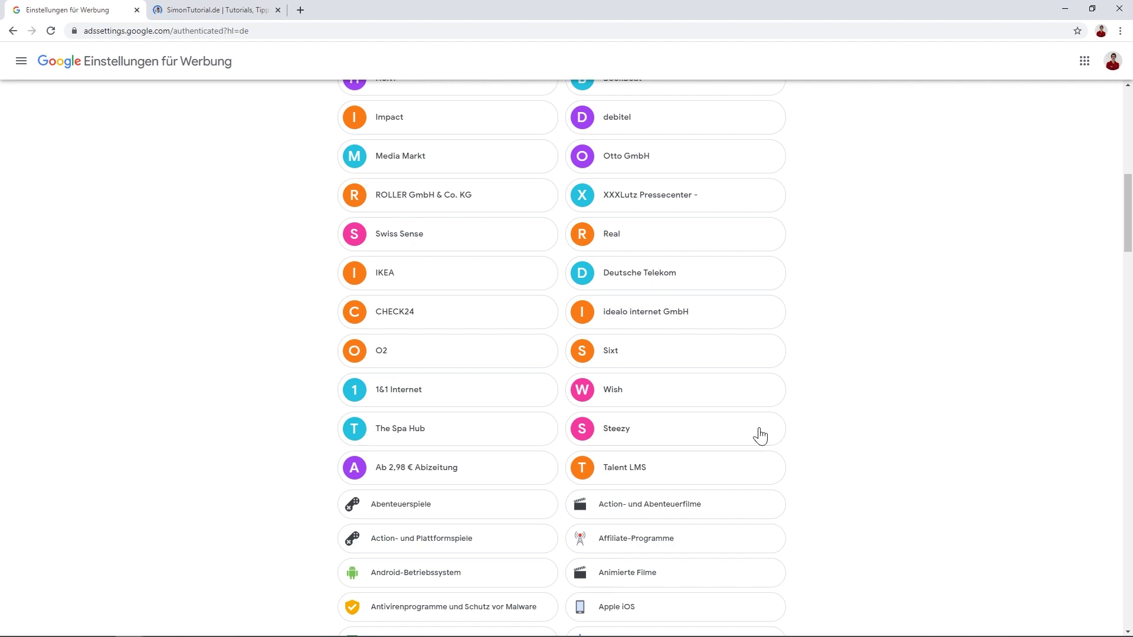
{"action": "left_click", "coordinate": [413, 387]}
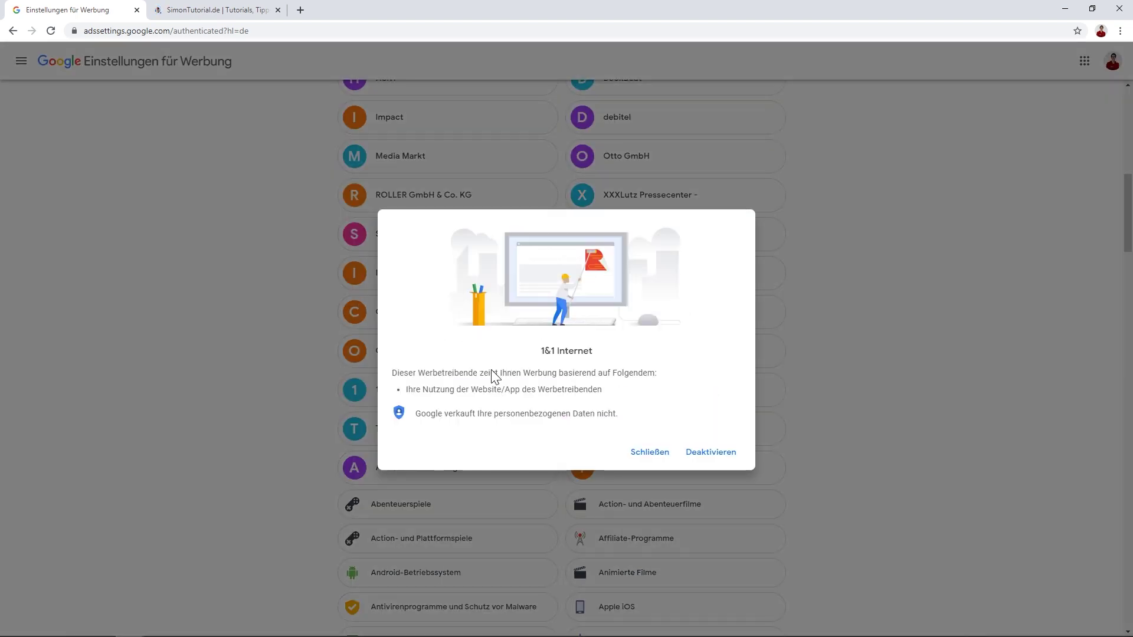
{"action": "left_click", "coordinate": [693, 453]}
{"action": "left_click", "coordinate": [701, 396]}
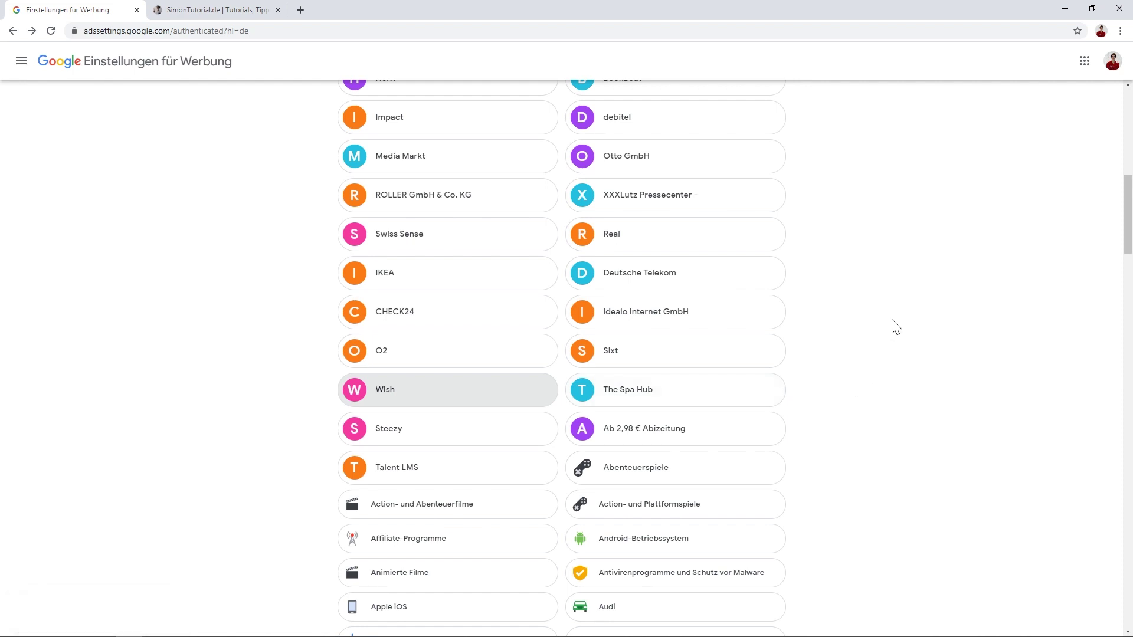
Look through the remaining advertisers and interest categories used for ad personalisation, down to the deactivated factors
{"action": "scroll", "coordinate": [894, 326], "scroll_direction": "down", "scroll_amount": 3}
{"action": "scroll", "coordinate": [797, 318], "scroll_direction": "up", "scroll_amount": 1}
{"action": "scroll", "coordinate": [809, 329], "scroll_direction": "down", "scroll_amount": 2}
{"action": "scroll", "coordinate": [808, 329], "scroll_direction": "down", "scroll_amount": 10}
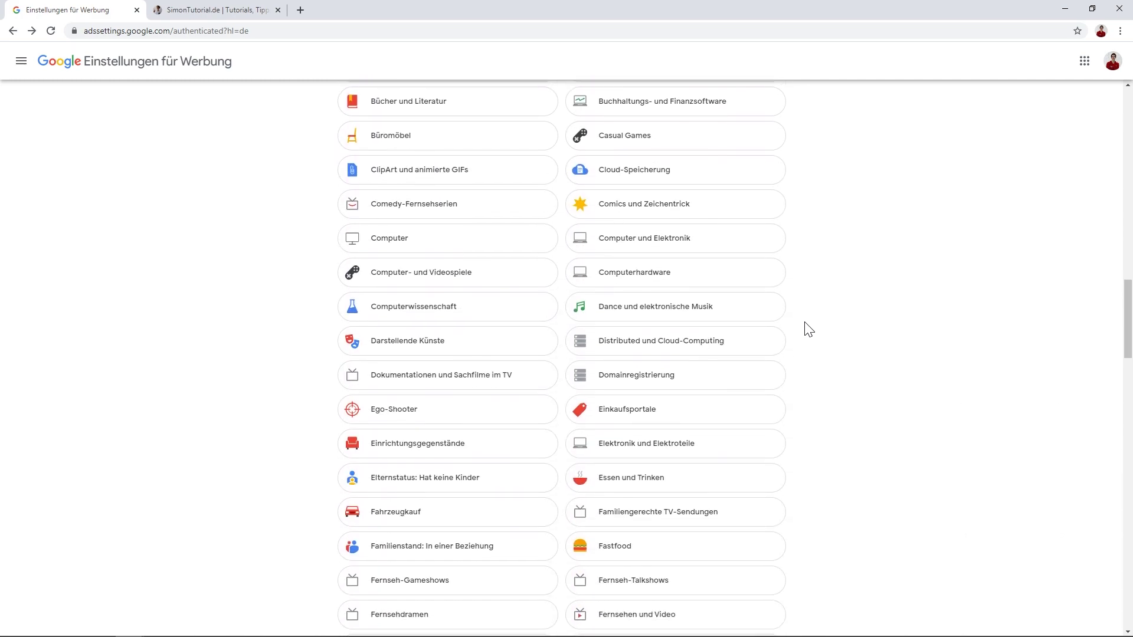
{"action": "scroll", "coordinate": [809, 328], "scroll_direction": "down", "scroll_amount": 17}
{"action": "scroll", "coordinate": [808, 329], "scroll_direction": "down", "scroll_amount": 5}
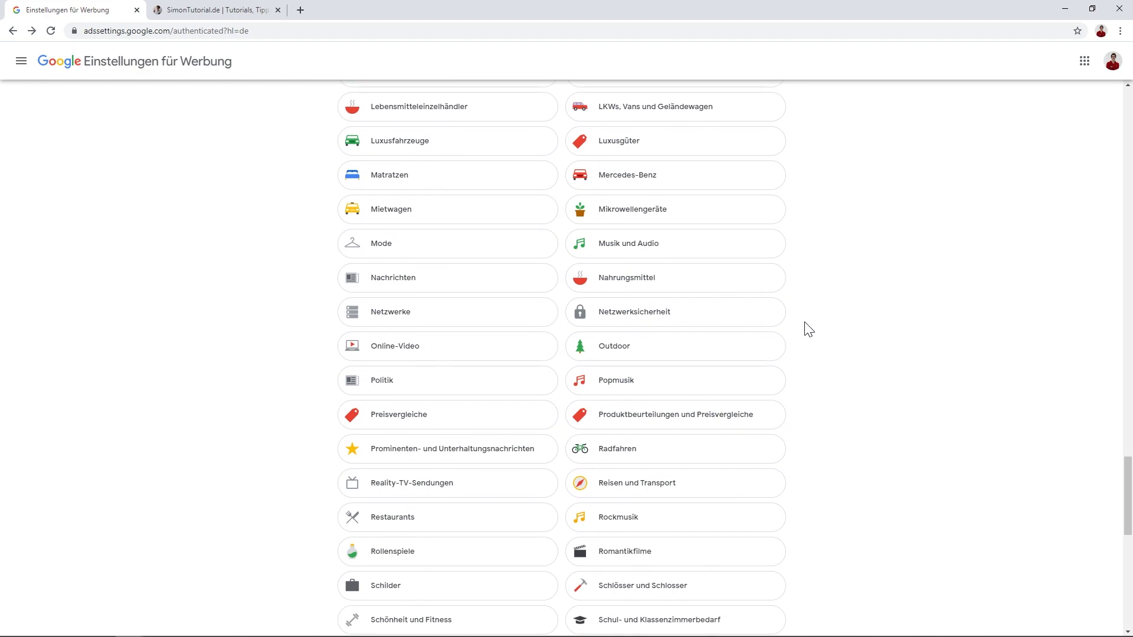
{"action": "scroll", "coordinate": [808, 329], "scroll_direction": "down", "scroll_amount": 10}
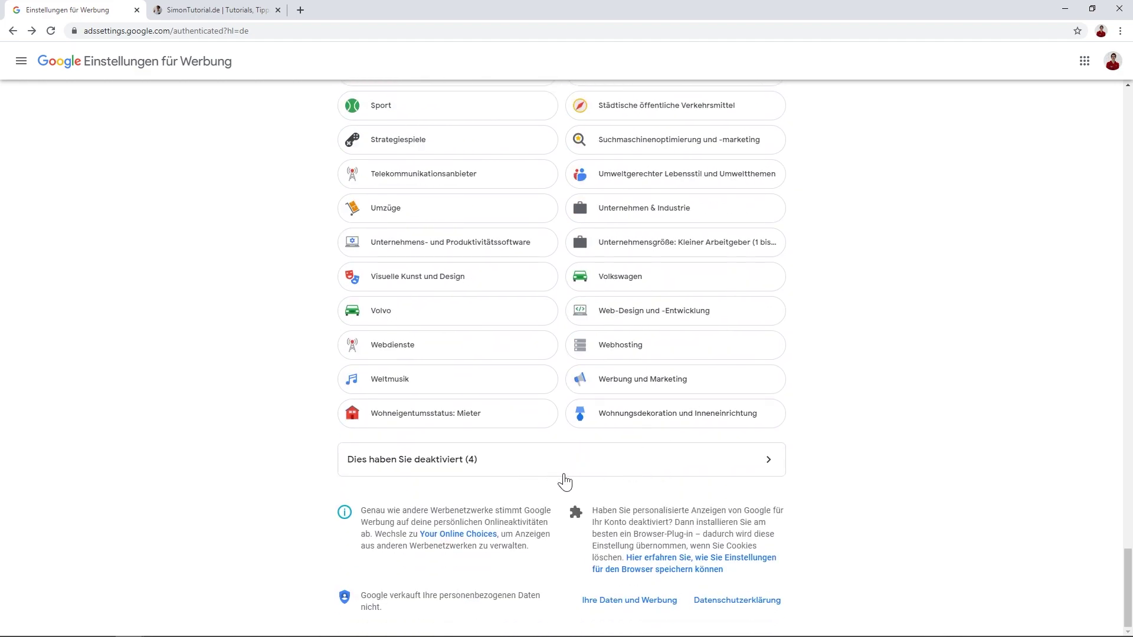
Check the Datenschutzinfo and ad blocking options of the Google ad on simontutorial.de, and return to the Einstellungen für Werbung
{"action": "left_click", "coordinate": [230, 9]}
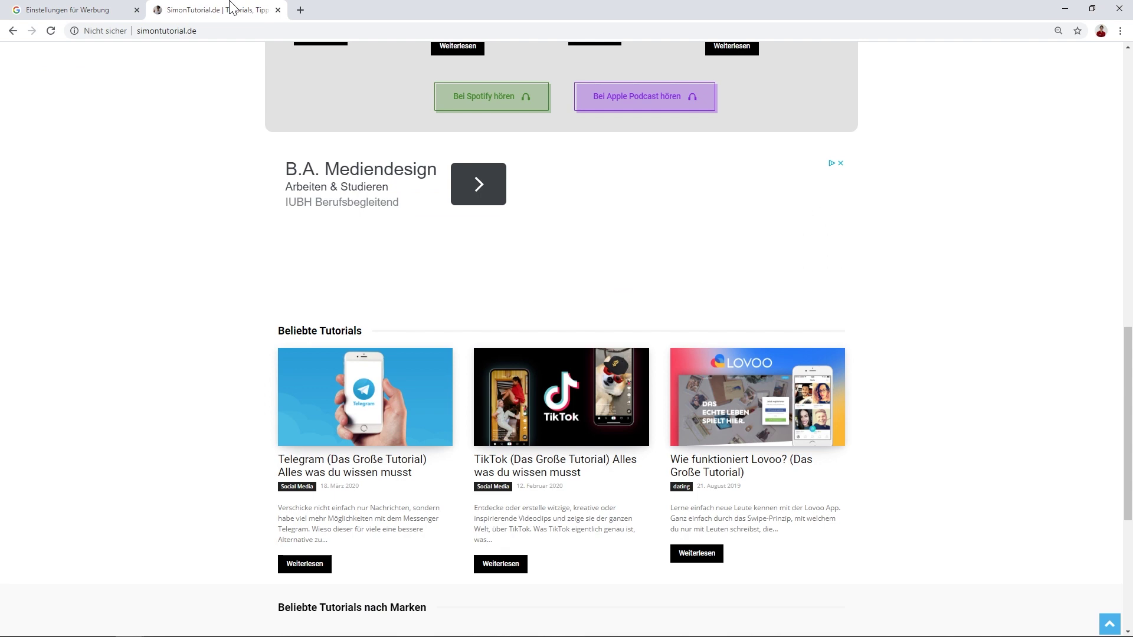
{"action": "left_click", "coordinate": [833, 167]}
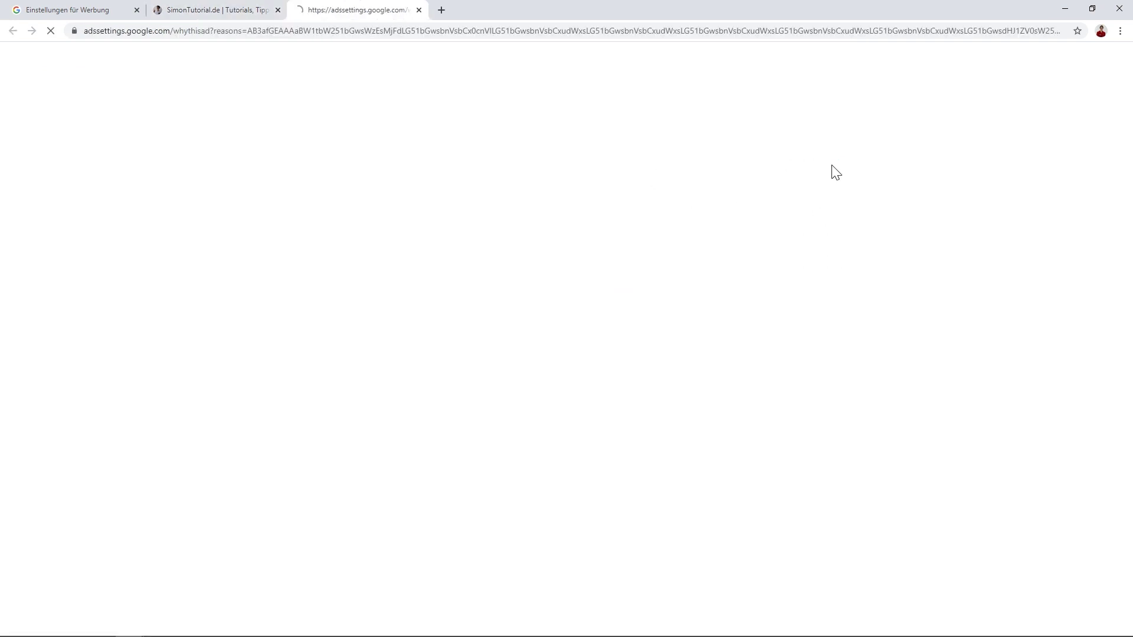
{"action": "left_click", "coordinate": [419, 10]}
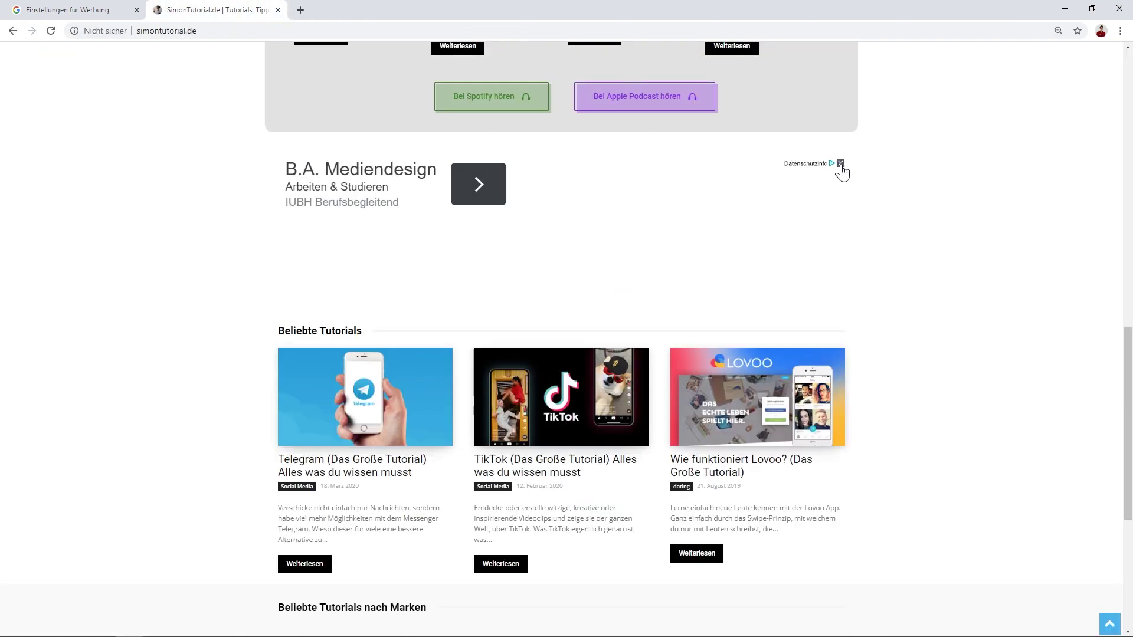
{"action": "left_click", "coordinate": [840, 163]}
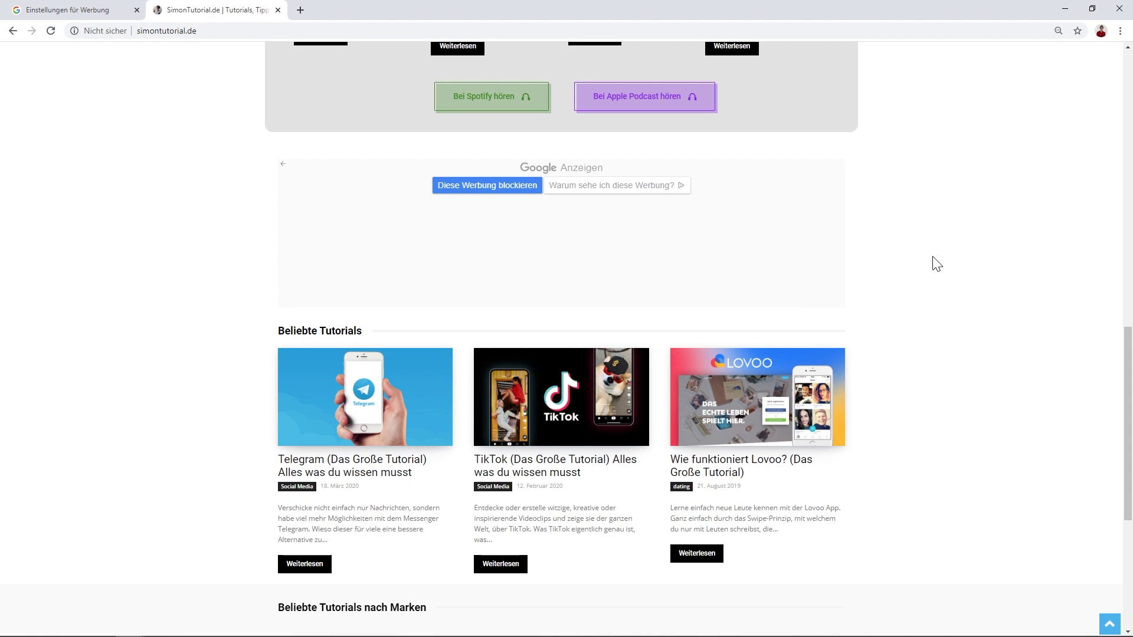
{"action": "left_click", "coordinate": [65, 9]}
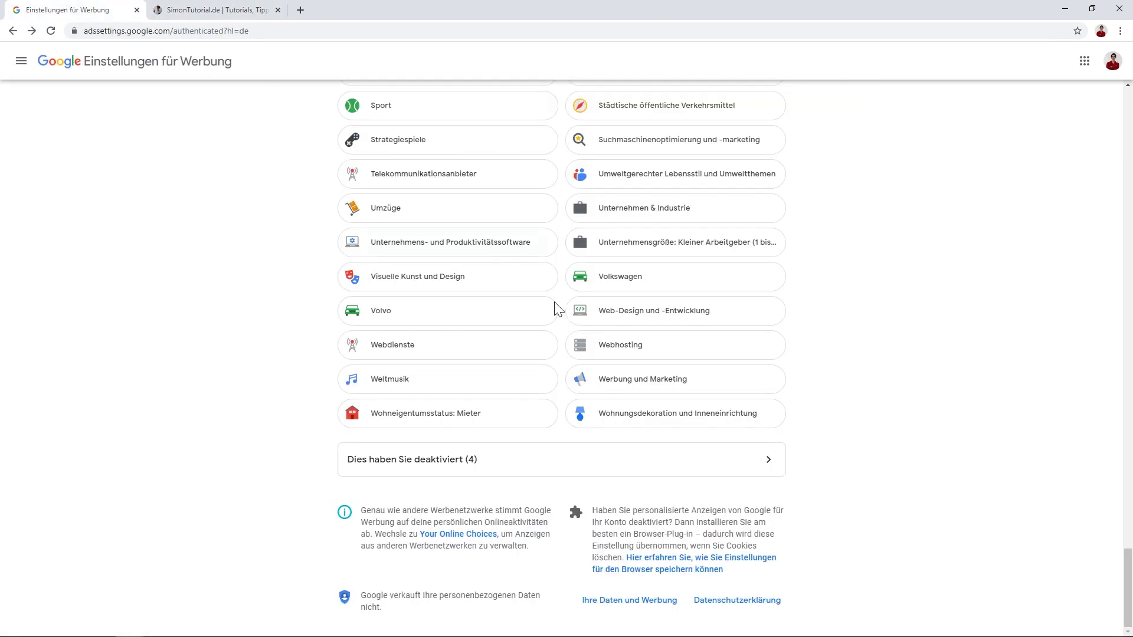
Open the Google Dashboard from Daten & Personalisierung and look through the overview of Google services
{"action": "scroll", "coordinate": [570, 528], "scroll_direction": "up", "scroll_amount": 20}
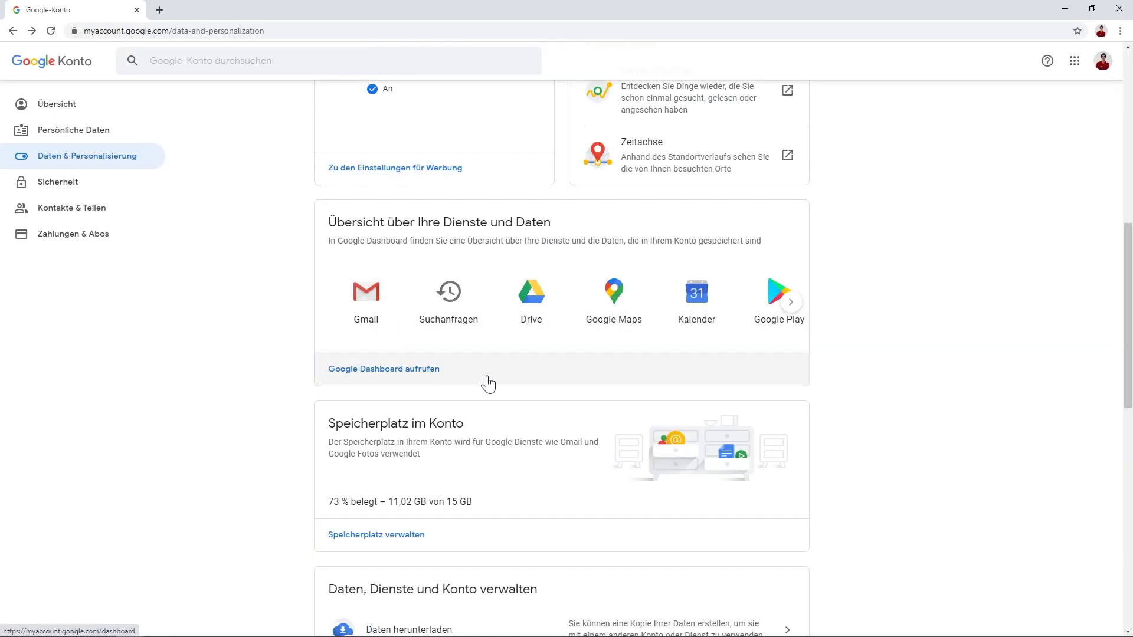
{"action": "left_click", "coordinate": [486, 375]}
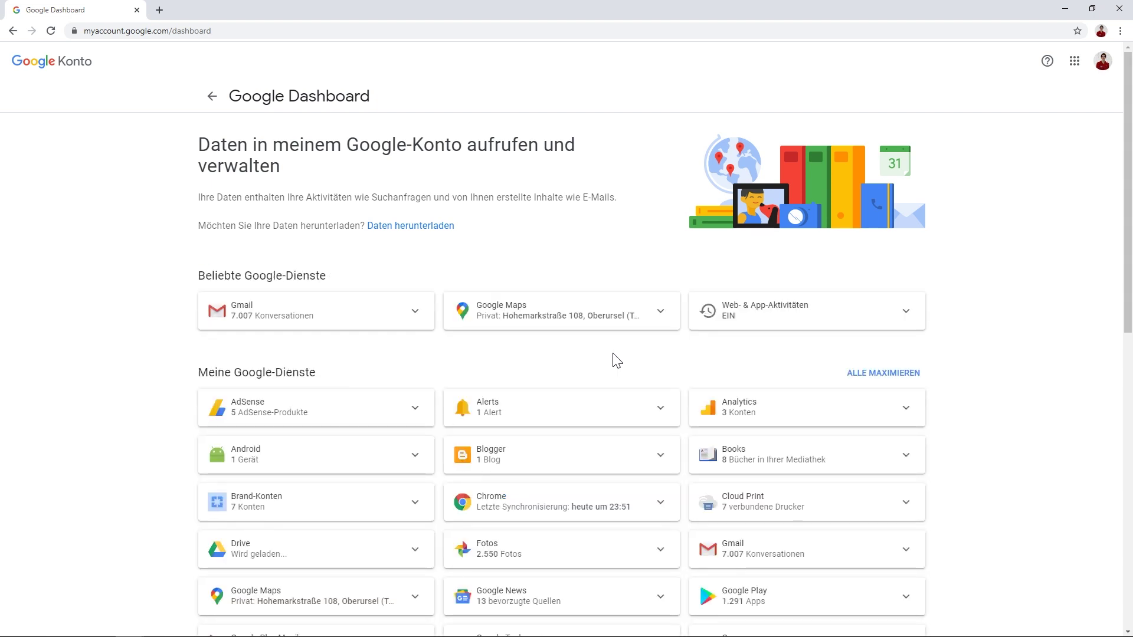
{"action": "scroll", "coordinate": [617, 360], "scroll_direction": "down", "scroll_amount": 2}
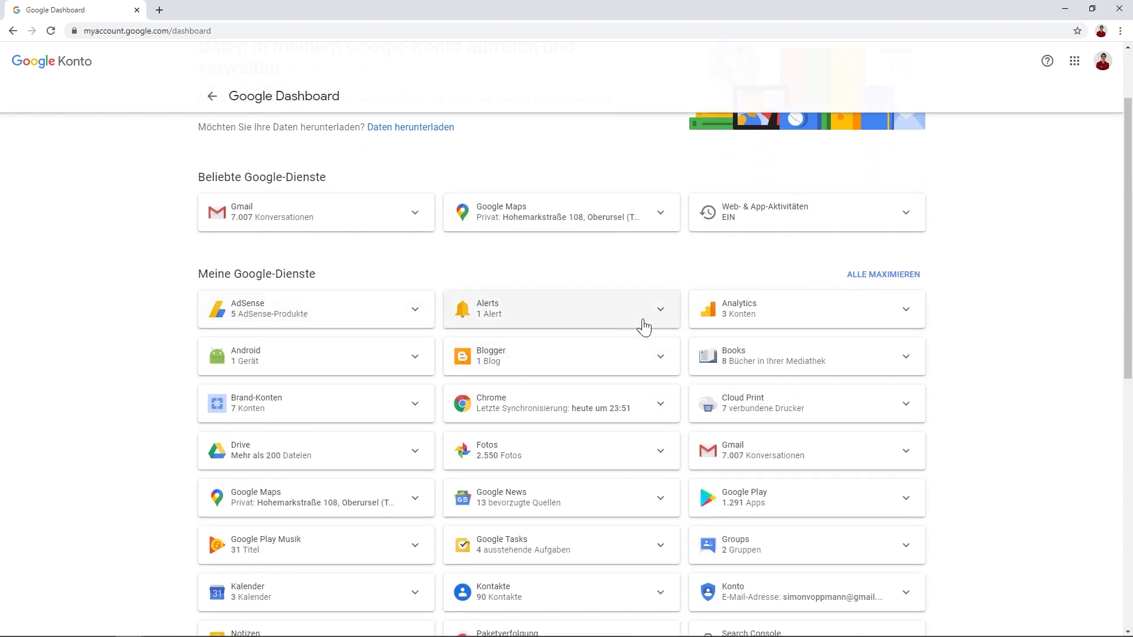
{"action": "scroll", "coordinate": [775, 323], "scroll_direction": "down", "scroll_amount": 1}
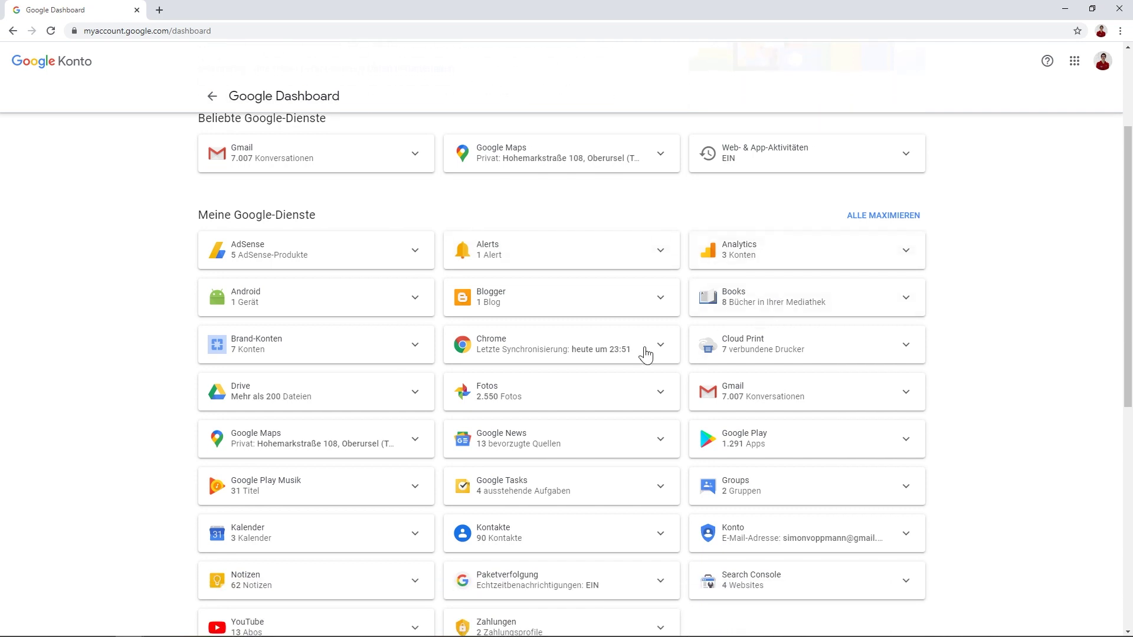
Expand the Blogger and Alerts entries in the Google Dashboard one after the other, check their additional options, and collapse them
{"action": "left_click", "coordinate": [570, 309]}
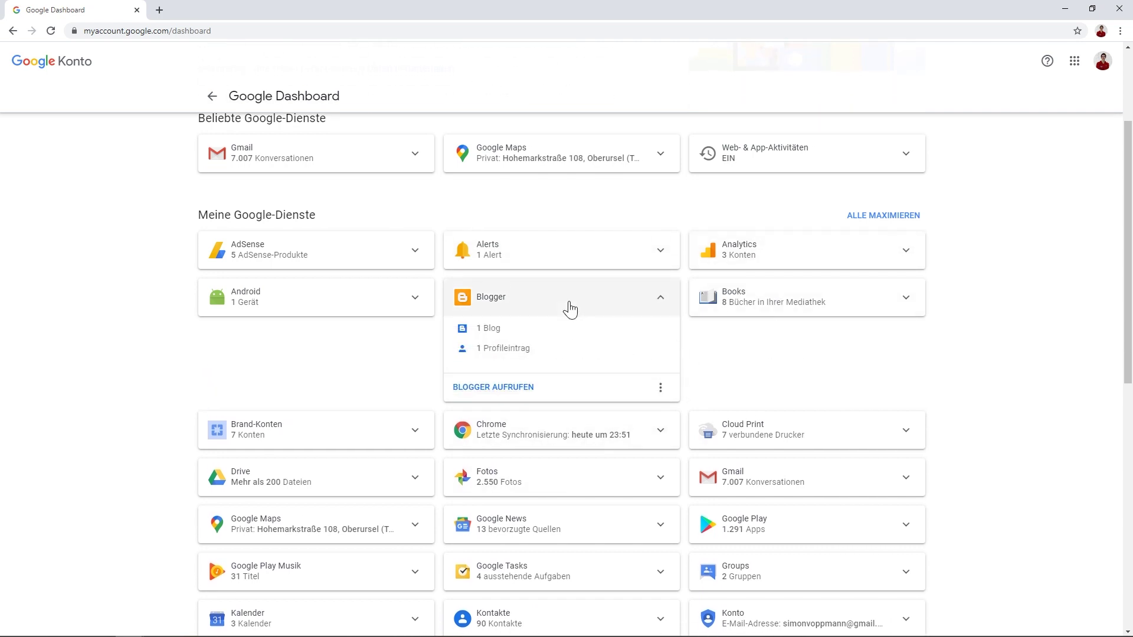
{"action": "left_click", "coordinate": [659, 387]}
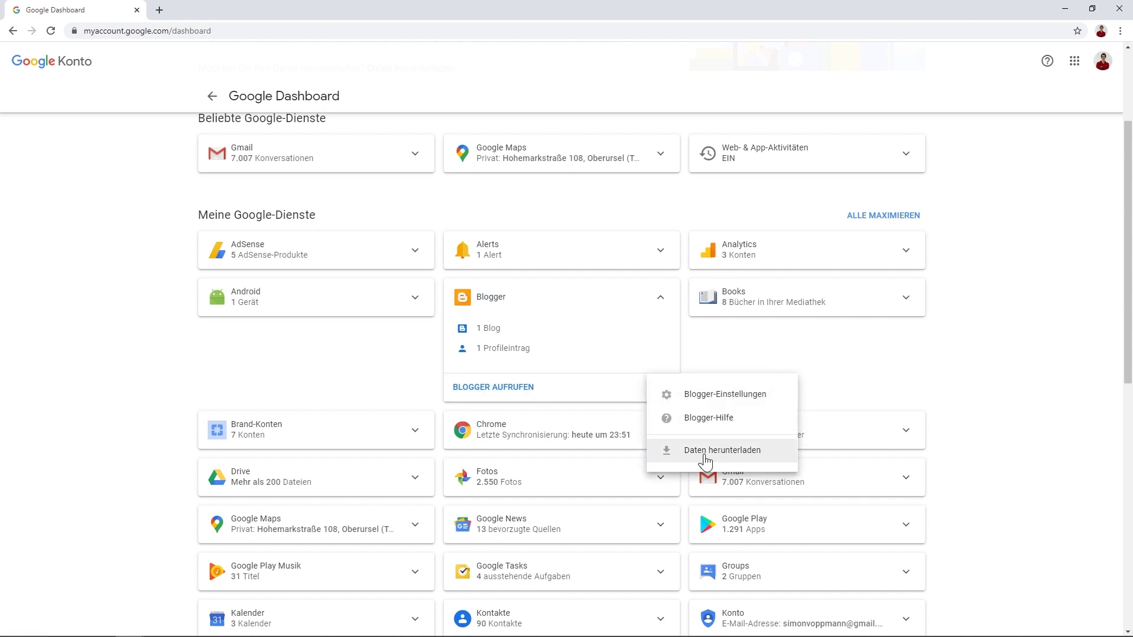
{"action": "left_click", "coordinate": [746, 369]}
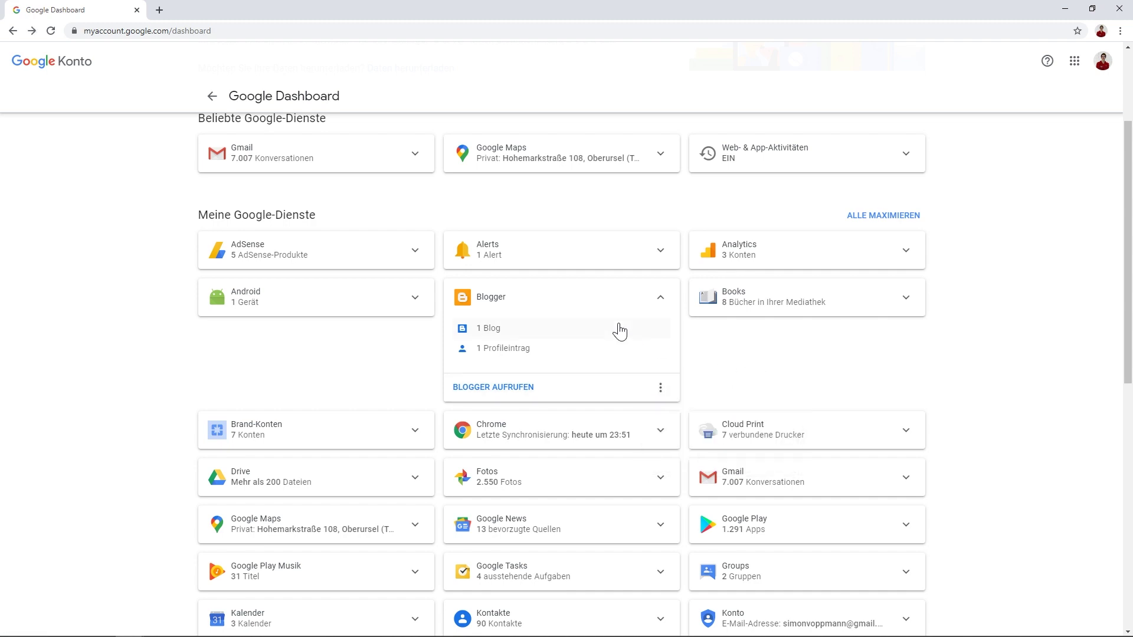
{"action": "left_click", "coordinate": [661, 298]}
{"action": "left_click", "coordinate": [662, 252]}
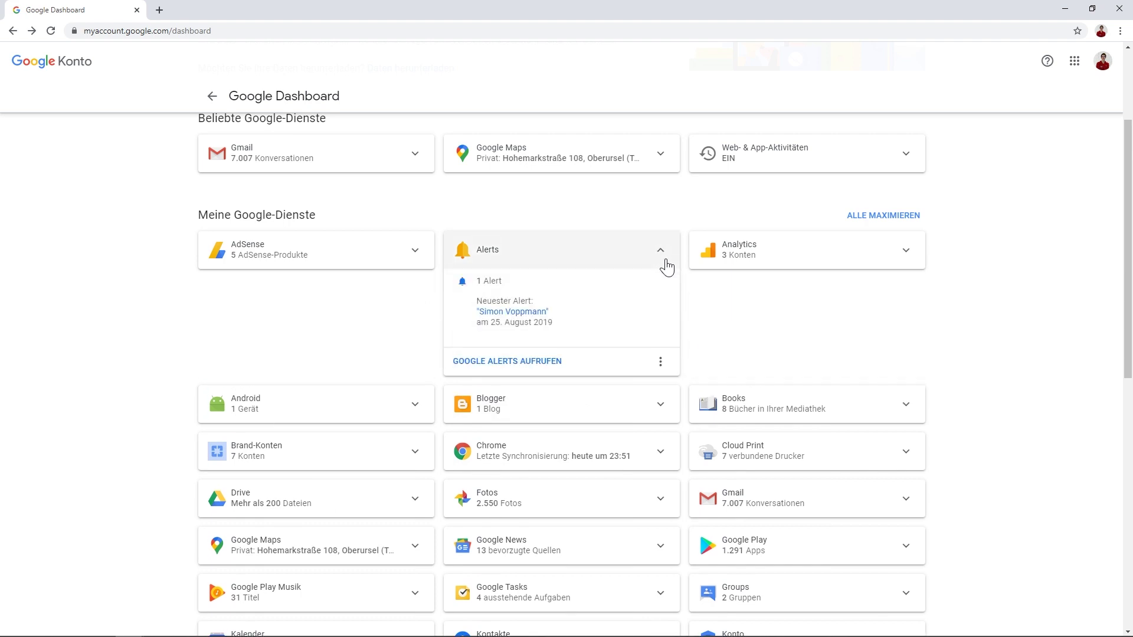
{"action": "left_click", "coordinate": [666, 361]}
{"action": "left_click", "coordinate": [720, 317]}
{"action": "left_click", "coordinate": [662, 250]}
Open the data download from the Google Dashboard and look through the products included in the new export
{"action": "scroll", "coordinate": [632, 278], "scroll_direction": "up", "scroll_amount": 2}
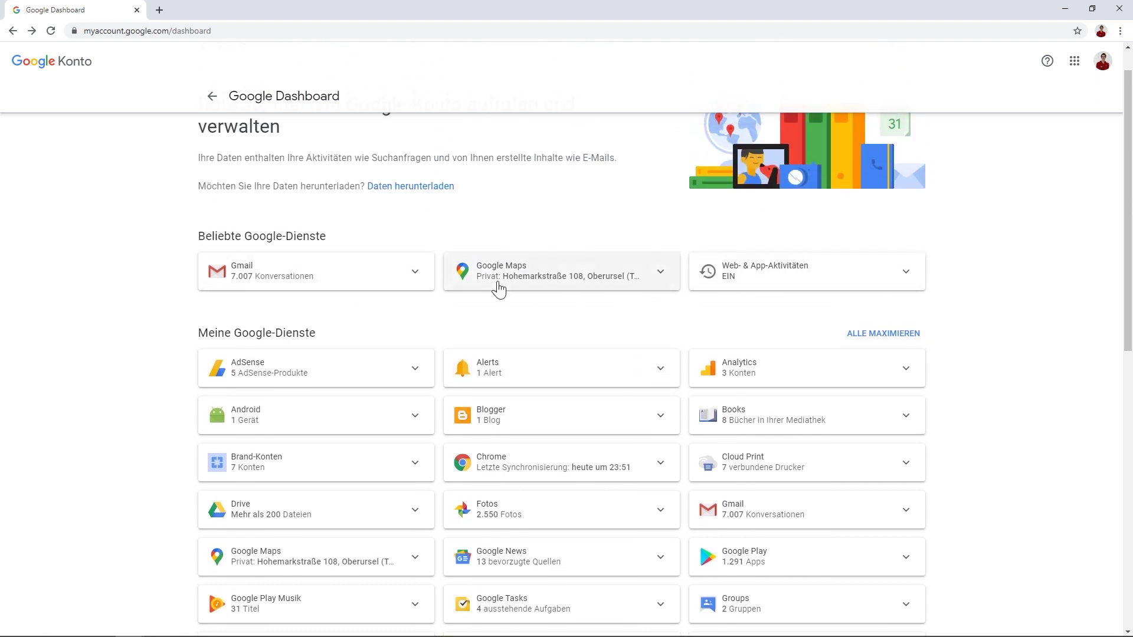
{"action": "scroll", "coordinate": [489, 285], "scroll_direction": "up", "scroll_amount": 1}
{"action": "left_click", "coordinate": [428, 227]}
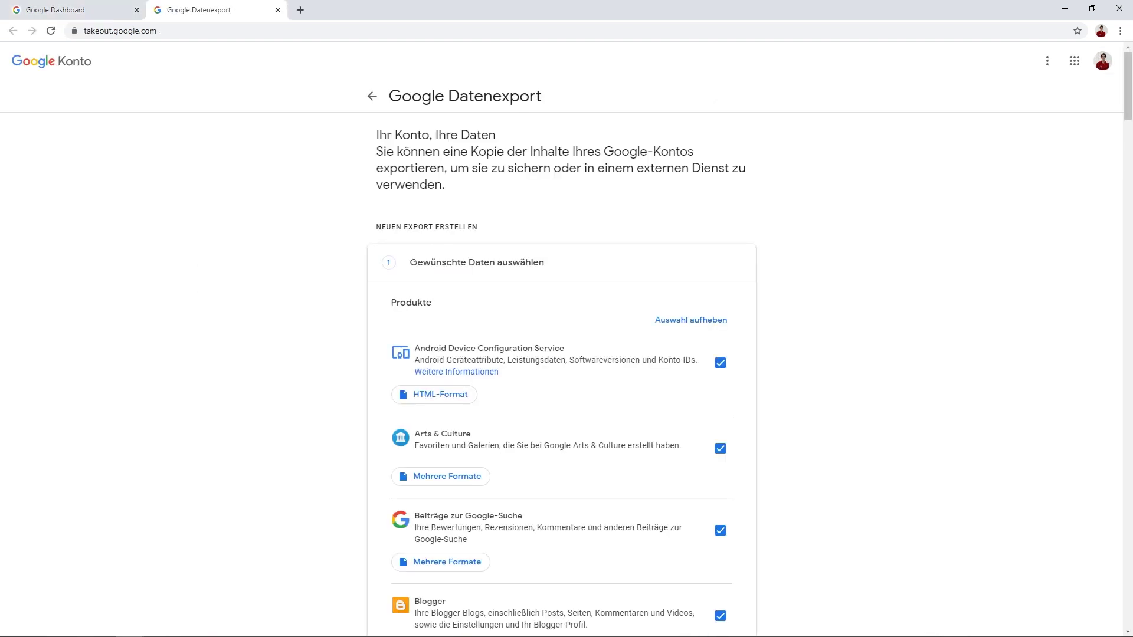
{"action": "scroll", "coordinate": [617, 346], "scroll_direction": "down", "scroll_amount": 5}
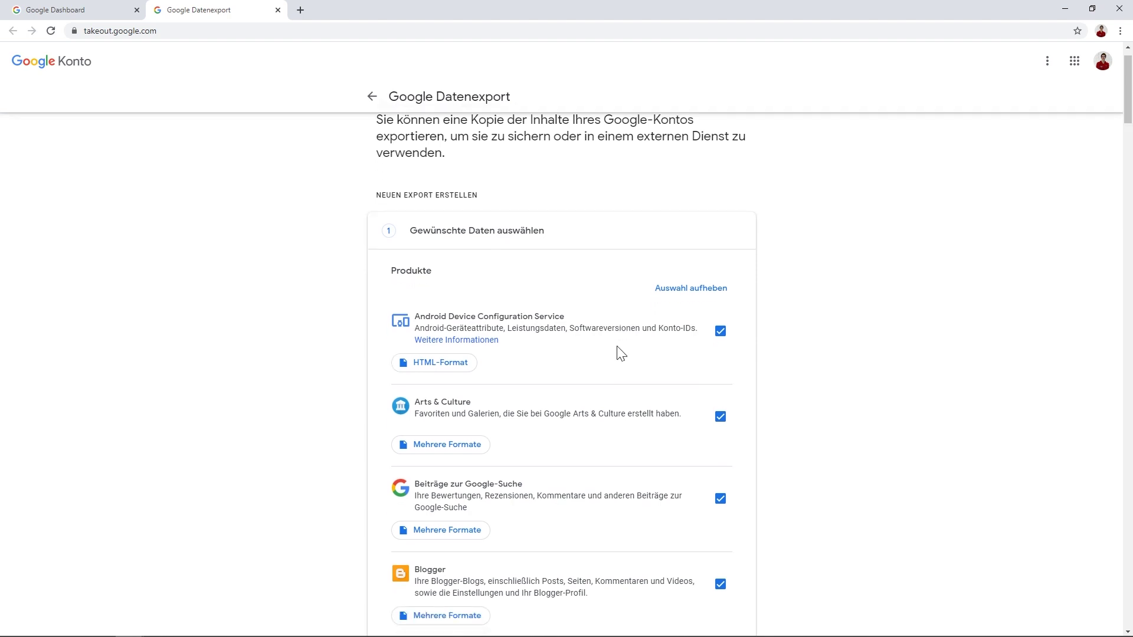
{"action": "scroll", "coordinate": [620, 353], "scroll_direction": "down", "scroll_amount": 4}
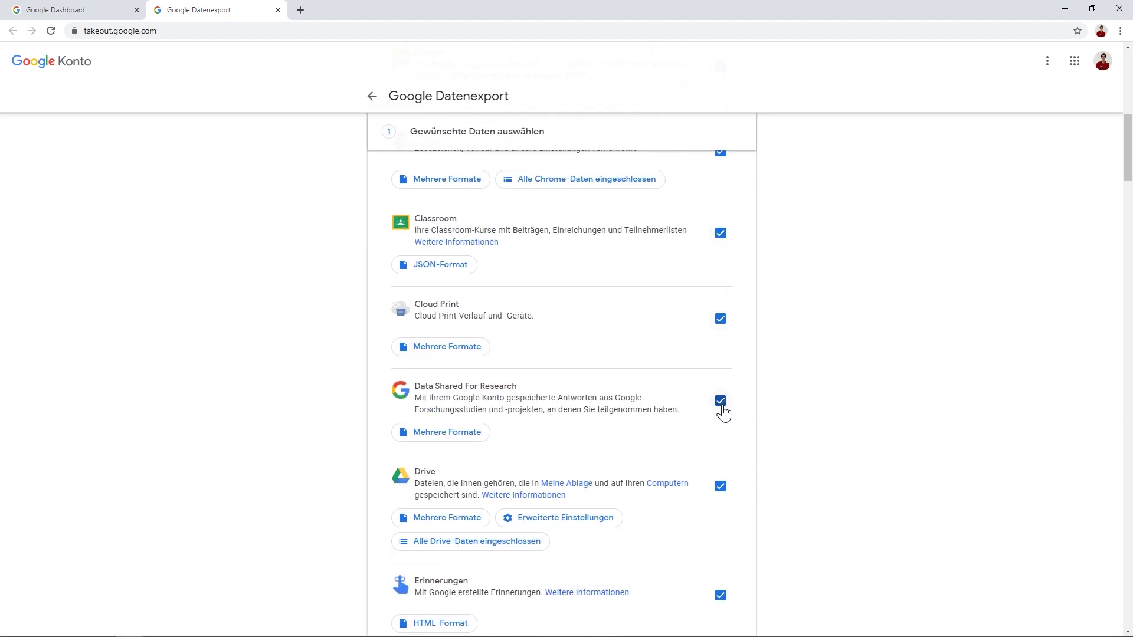
{"action": "scroll", "coordinate": [718, 498], "scroll_direction": "down", "scroll_amount": 8}
{"action": "scroll", "coordinate": [717, 502], "scroll_direction": "down", "scroll_amount": 20}
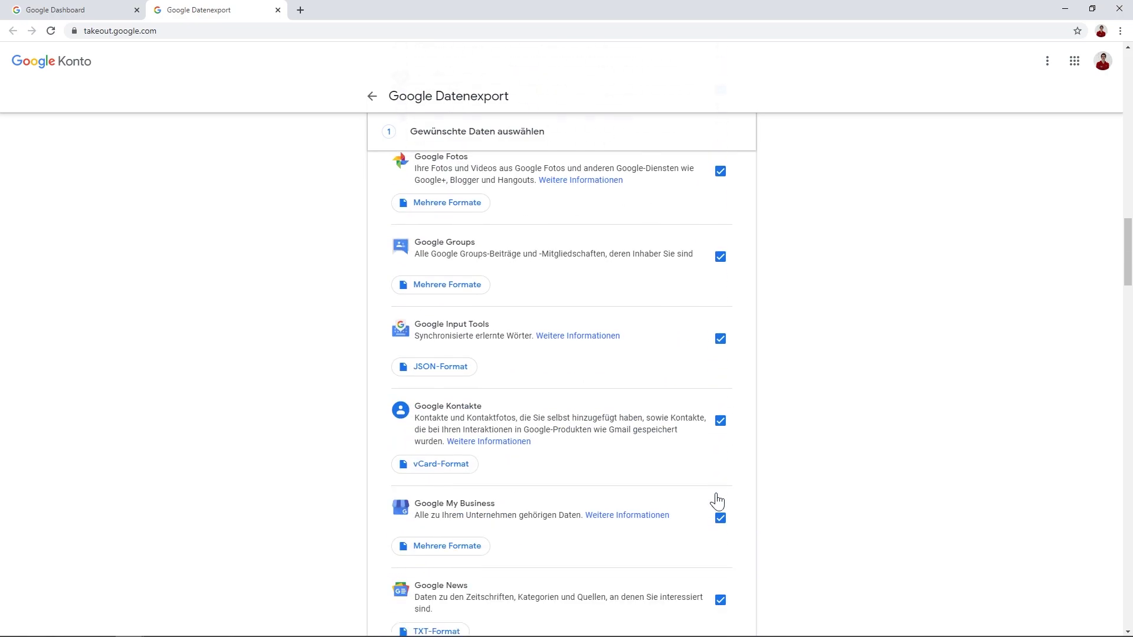
Continue to the export's file type and destination settings, and choose Downloadlink per E-Mail senden as the delivery method
{"action": "left_click", "coordinate": [716, 496]}
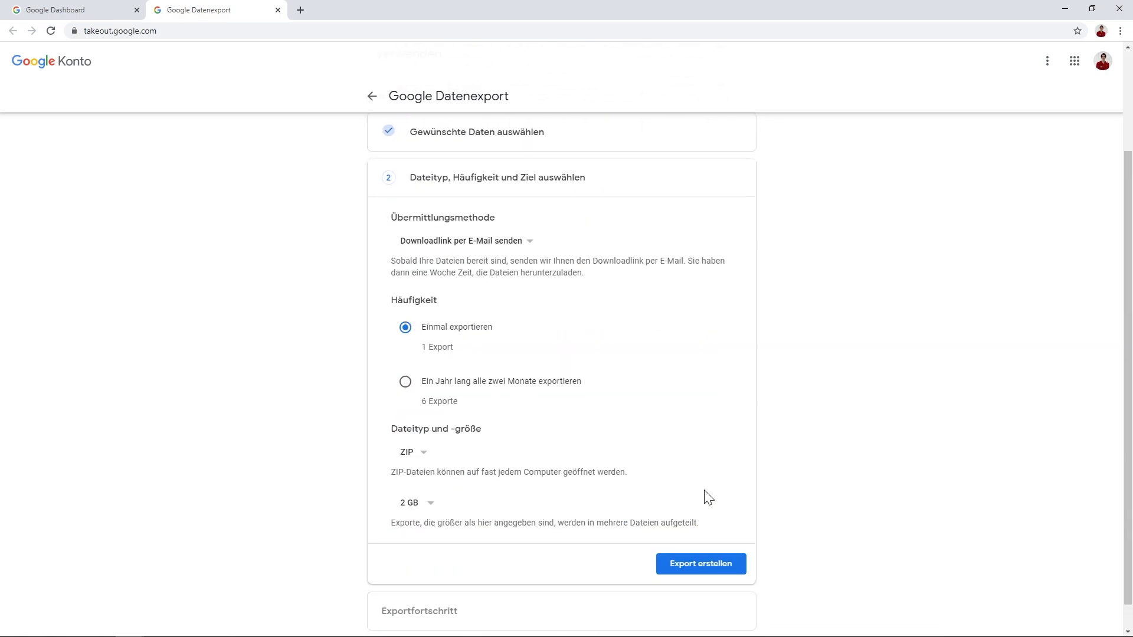
{"action": "left_click", "coordinate": [489, 248]}
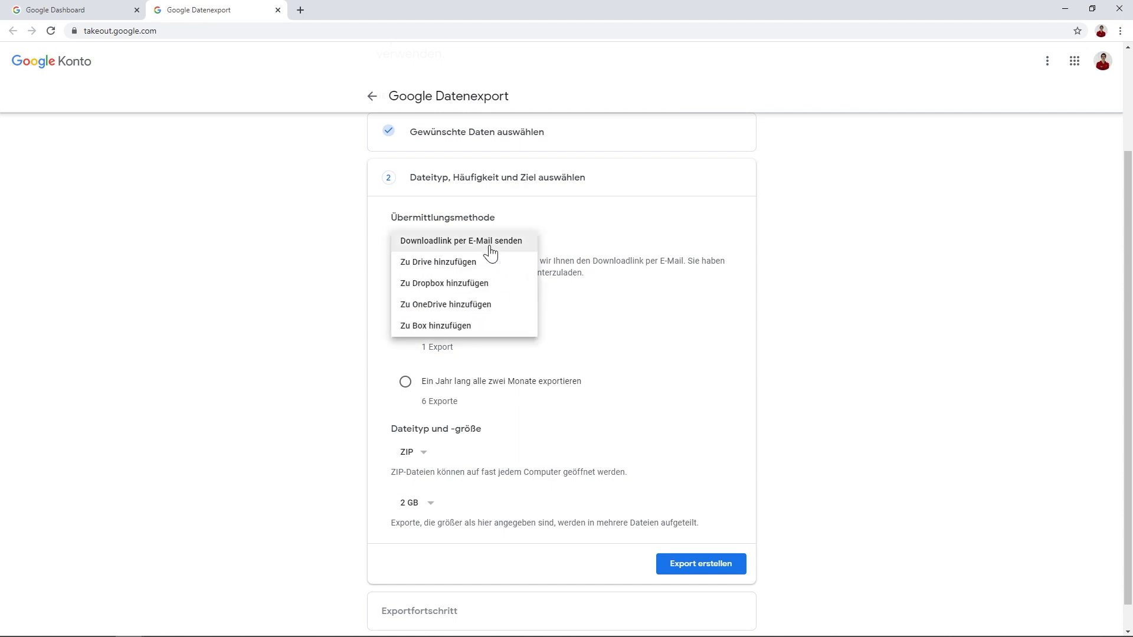
{"action": "left_click", "coordinate": [476, 244]}
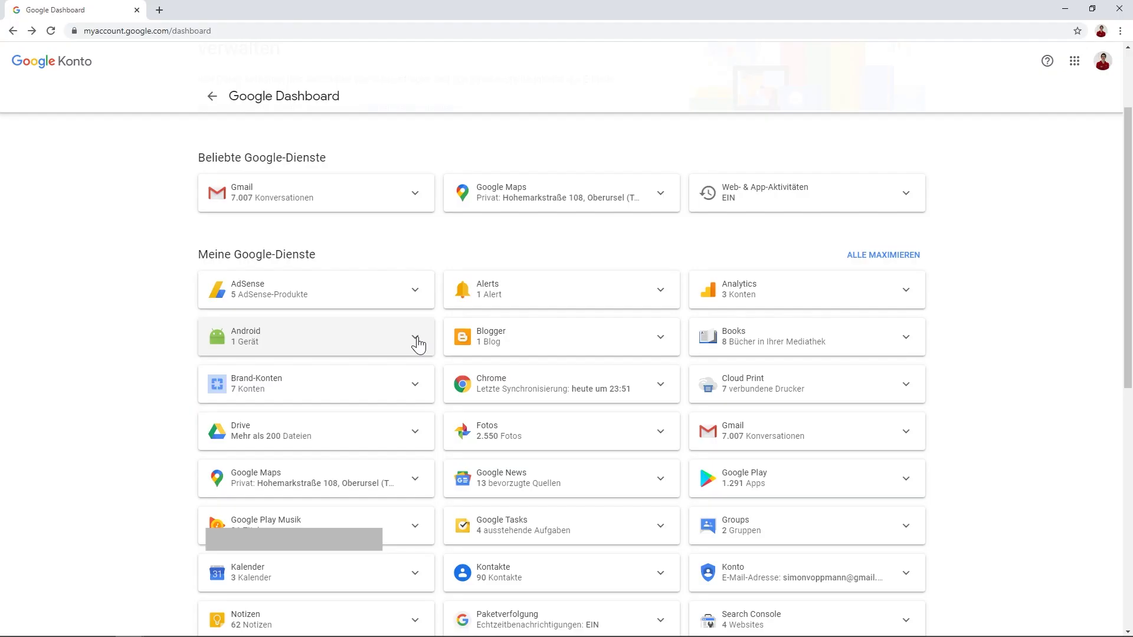
Check the device and backup details in the Google Dashboard's Android entry, and collapse it to view the remaining services
{"action": "left_click", "coordinate": [416, 341]}
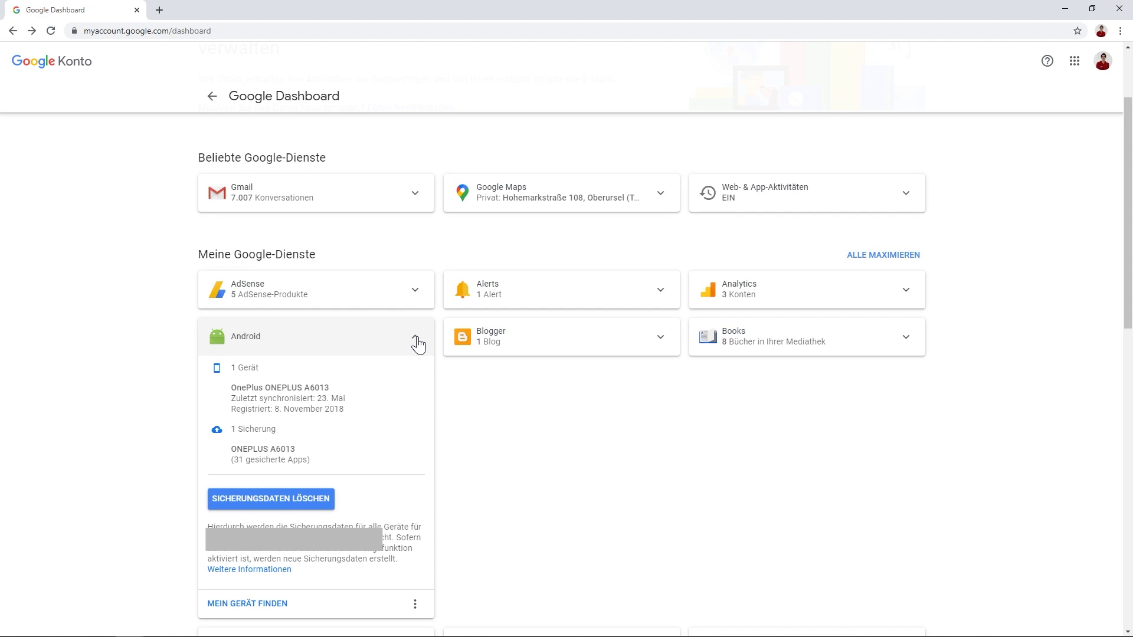
{"action": "left_click", "coordinate": [415, 604]}
{"action": "left_click", "coordinate": [416, 338]}
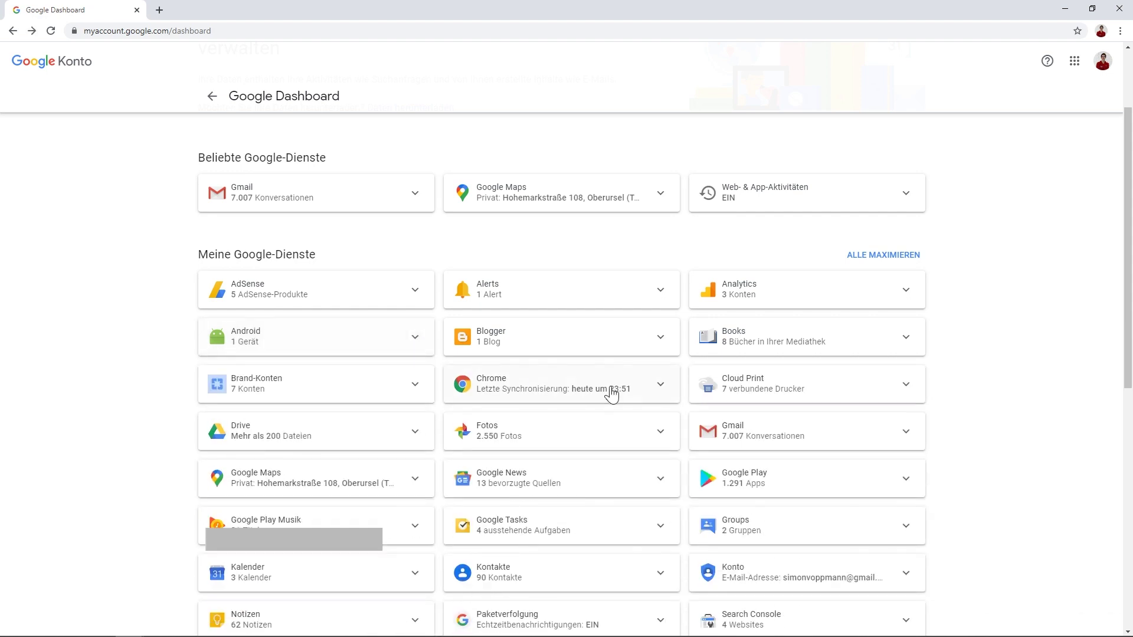
{"action": "scroll", "coordinate": [620, 389], "scroll_direction": "down", "scroll_amount": 1}
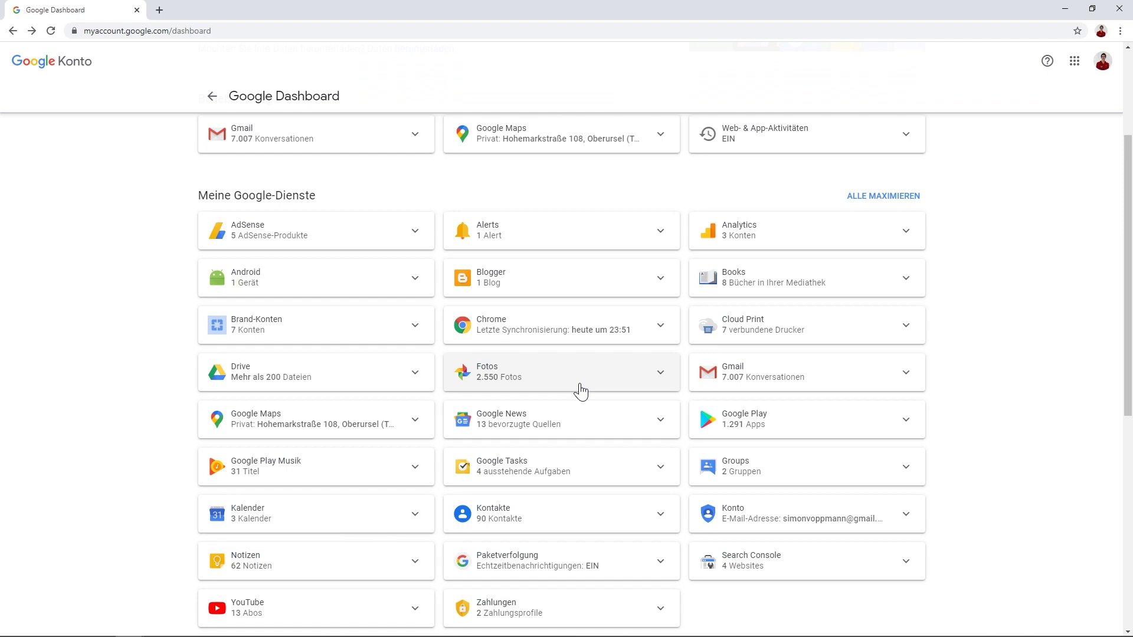
Return to Daten & Personalisierung, open Dienst oder Konto löschen, and view the Google services that can be removed
{"action": "left_click", "coordinate": [212, 95]}
{"action": "scroll", "coordinate": [600, 321], "scroll_direction": "down", "scroll_amount": 8}
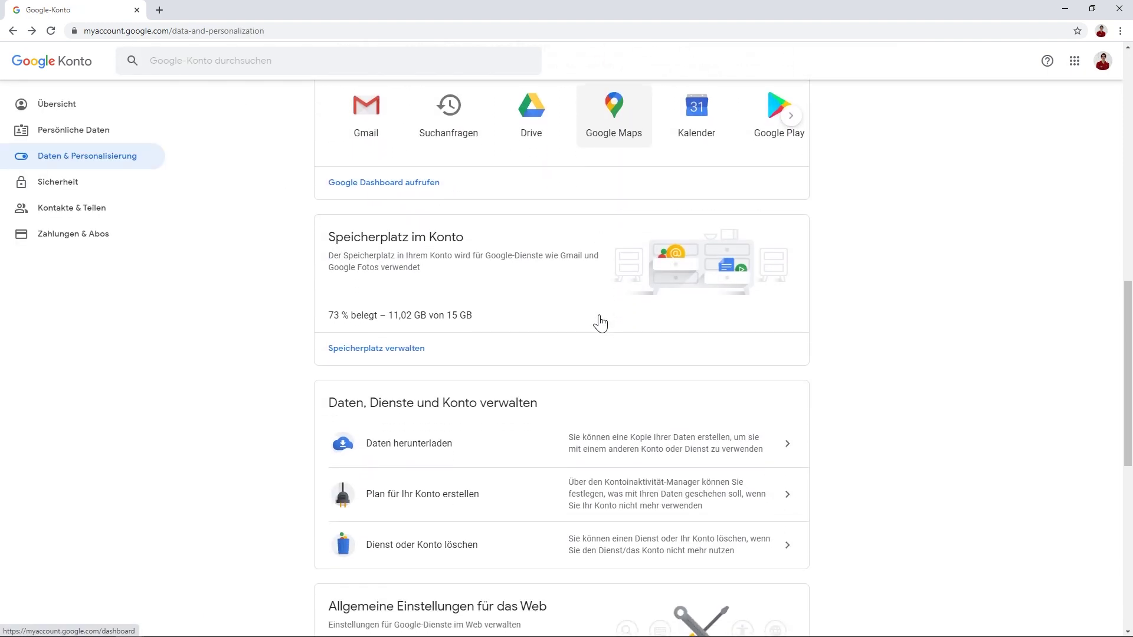
{"action": "left_click", "coordinate": [540, 273]}
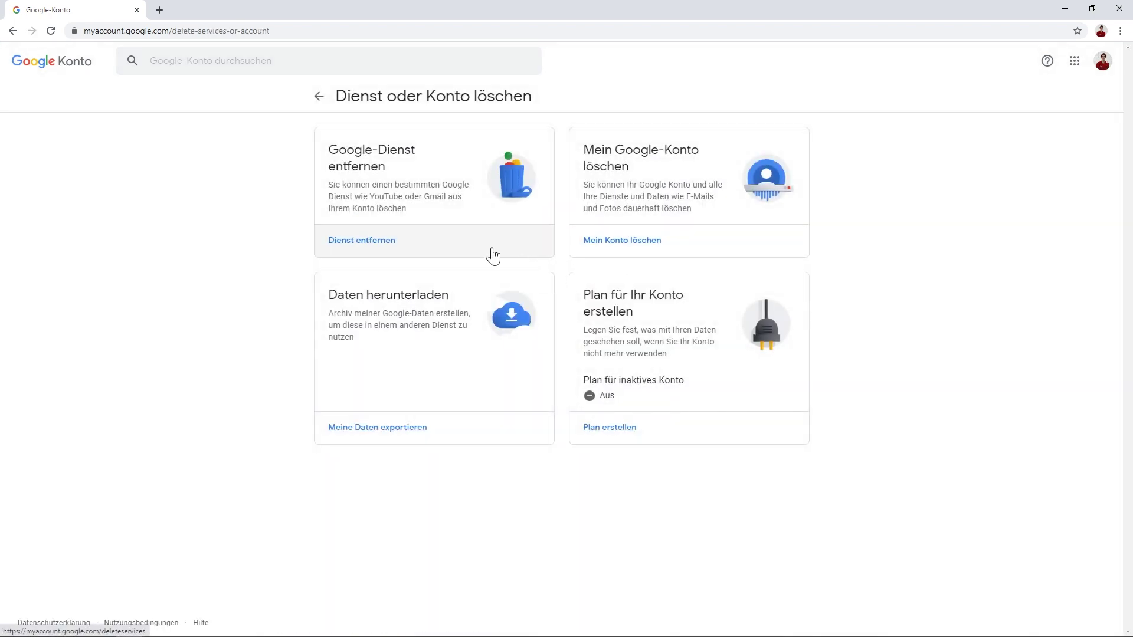
{"action": "left_click", "coordinate": [422, 247]}
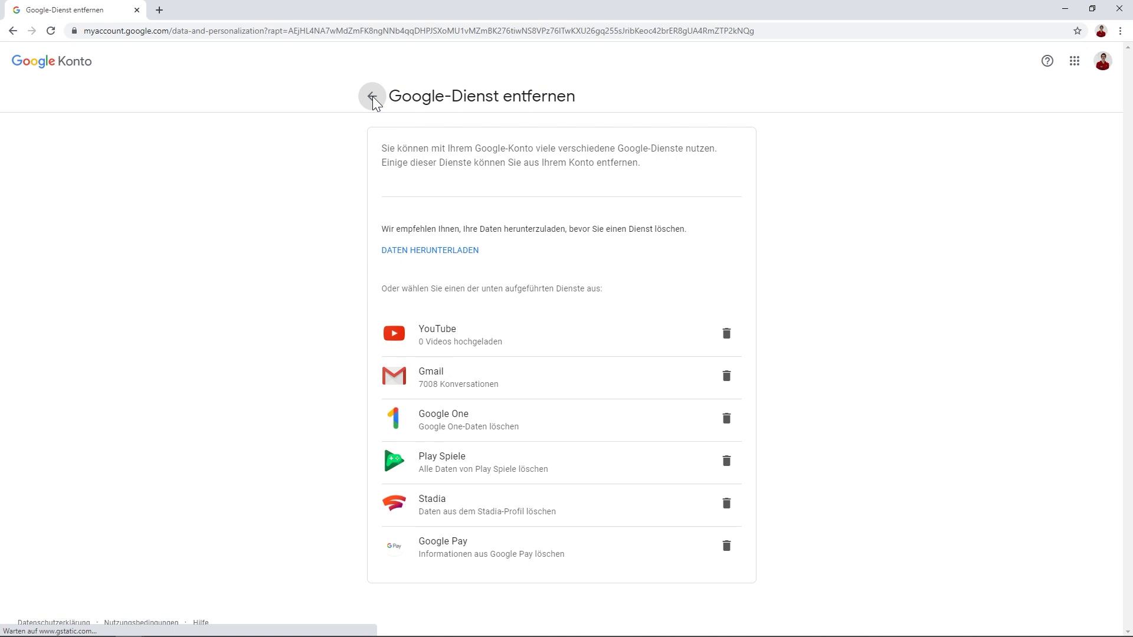
Go back to Daten & Personalisierung and open Dienst oder Konto löschen again
{"action": "scroll", "coordinate": [750, 331], "scroll_direction": "down", "scroll_amount": 5}
{"action": "scroll", "coordinate": [749, 345], "scroll_direction": "down", "scroll_amount": 11}
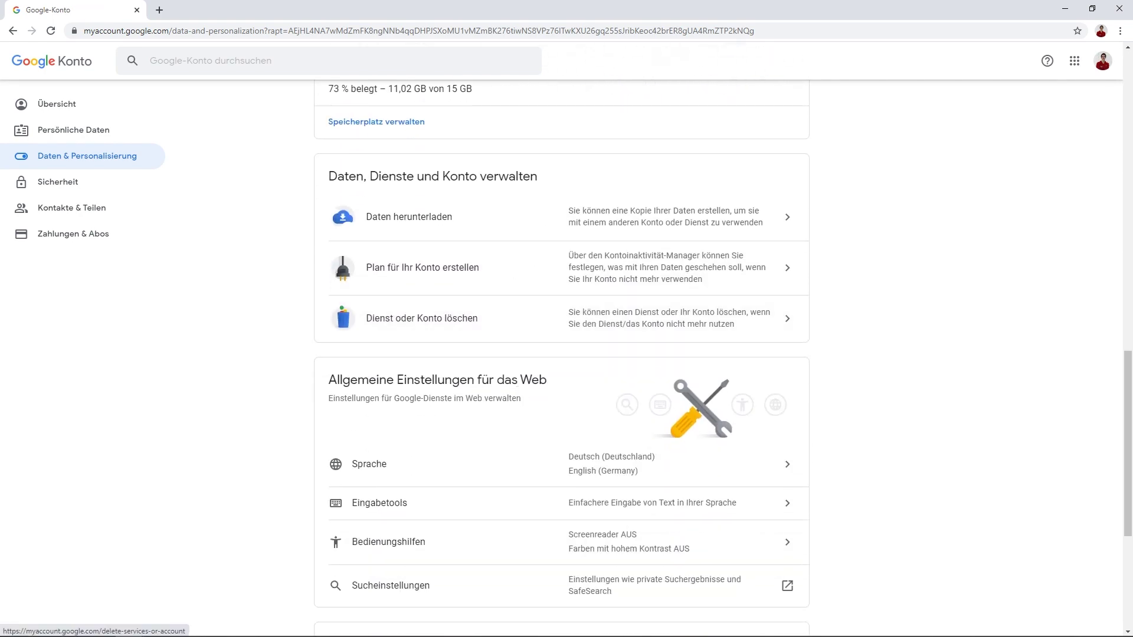
{"action": "left_click", "coordinate": [629, 322]}
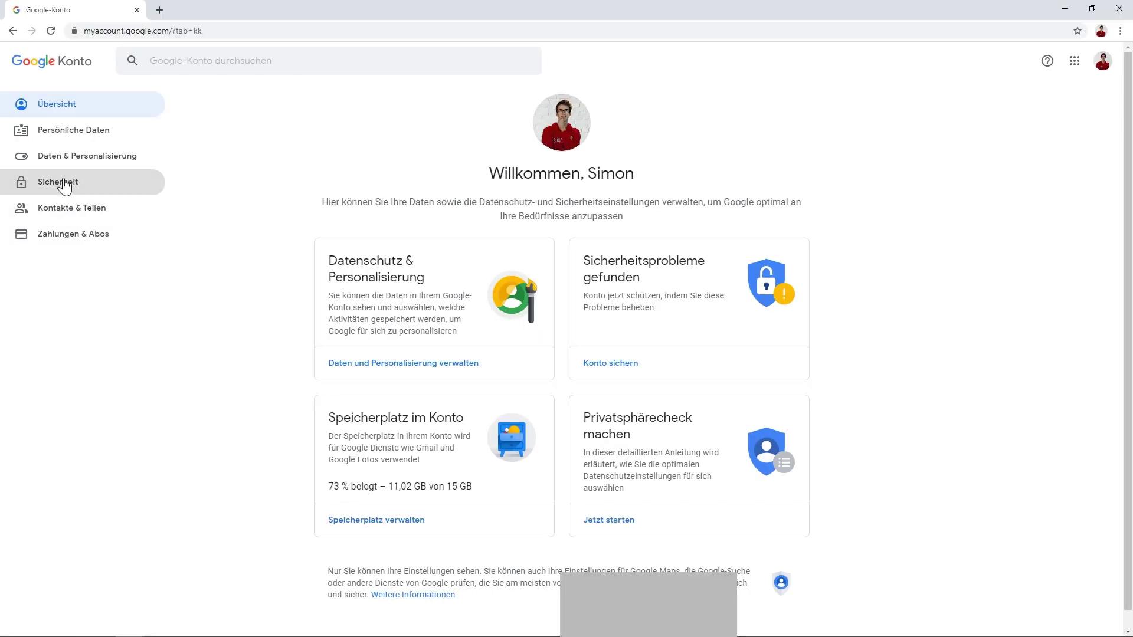
Open Bestätigung in zwei Schritten in the Sicherheit settings and look through the second steps, backup codes, security key and trusted devices
{"action": "left_click", "coordinate": [55, 181]}
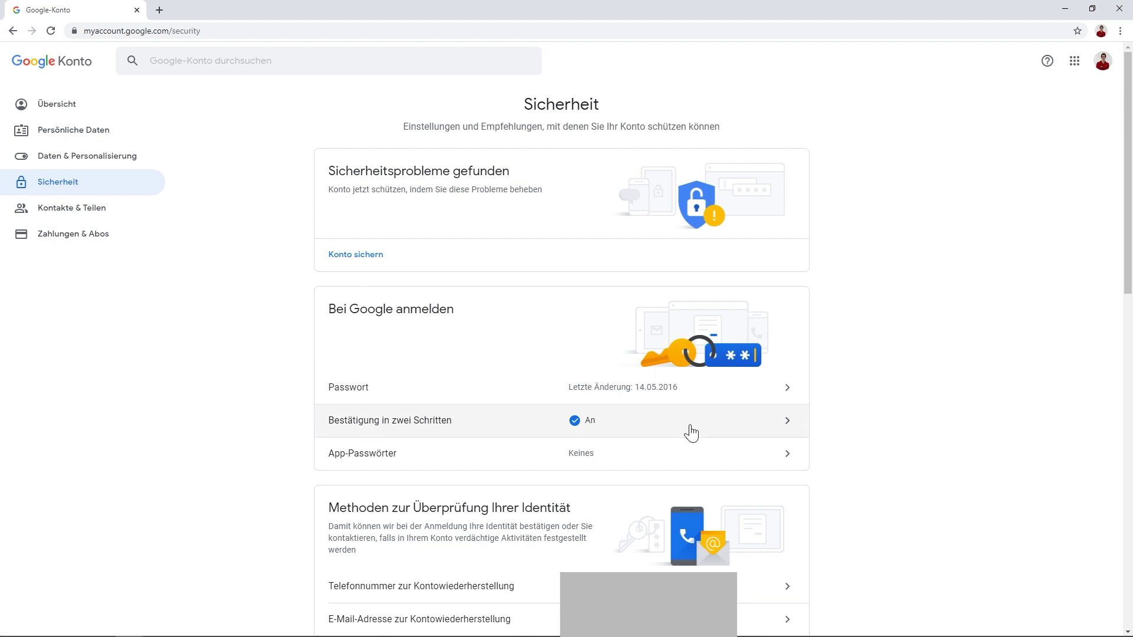
{"action": "left_click", "coordinate": [605, 437]}
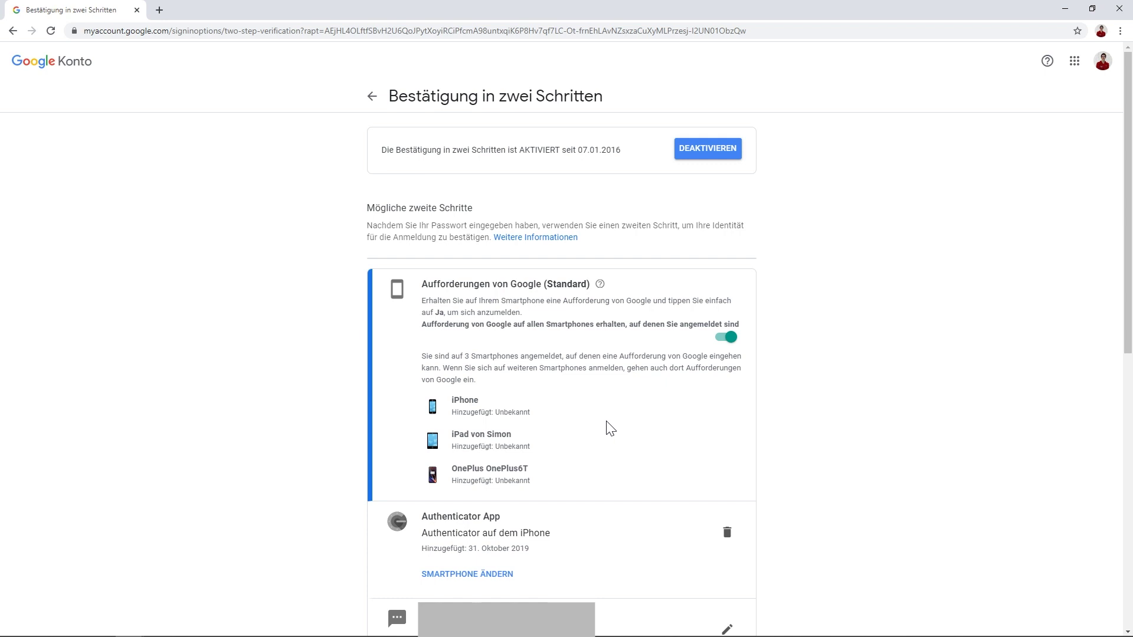
{"action": "scroll", "coordinate": [610, 429], "scroll_direction": "down", "scroll_amount": 1}
{"action": "scroll", "coordinate": [532, 526], "scroll_direction": "up", "scroll_amount": 1}
{"action": "scroll", "coordinate": [892, 508], "scroll_direction": "down", "scroll_amount": 10}
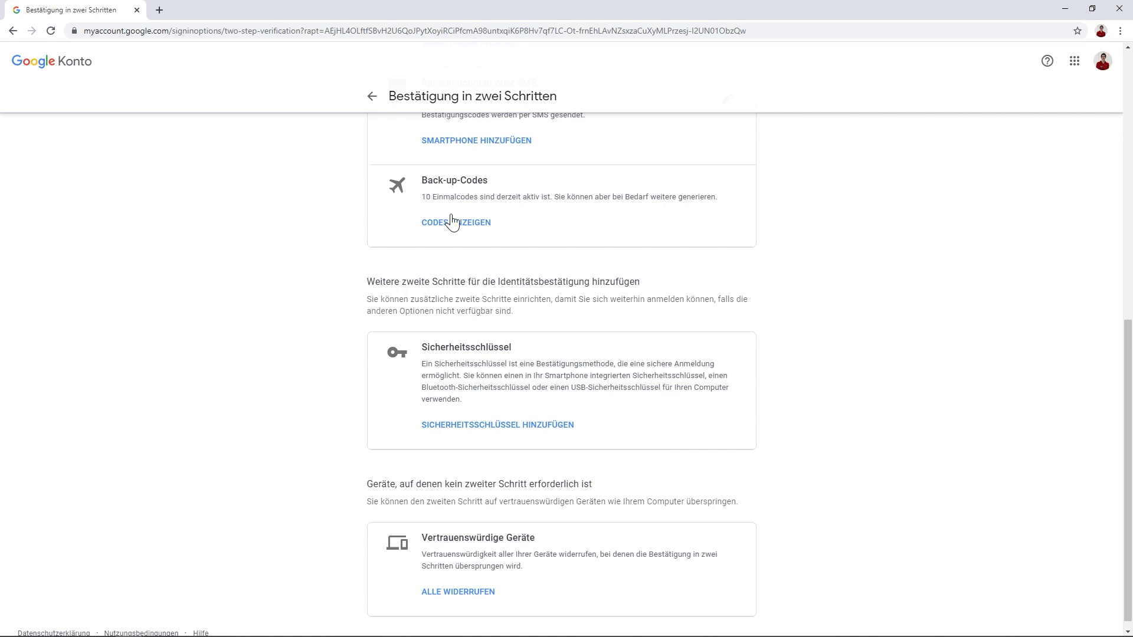
{"action": "scroll", "coordinate": [433, 235], "scroll_direction": "down", "scroll_amount": 1}
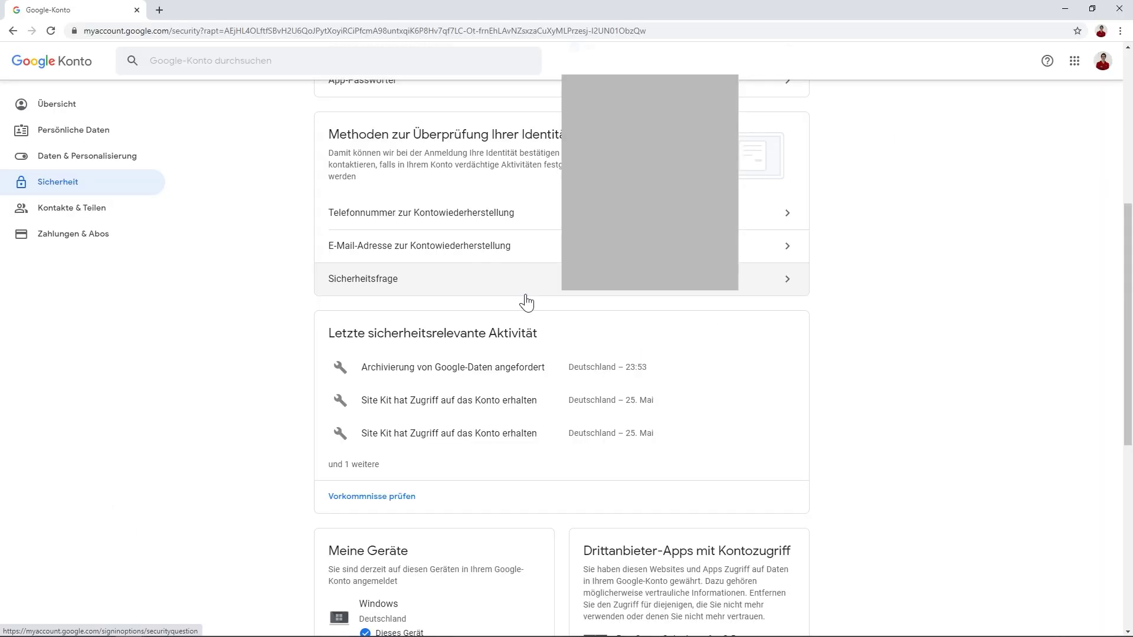
Review the identity verification methods and the Letzte sicherheitsrelevante Aktivität on the Sicherheit page
{"action": "scroll", "coordinate": [457, 407], "scroll_direction": "down", "scroll_amount": 1}
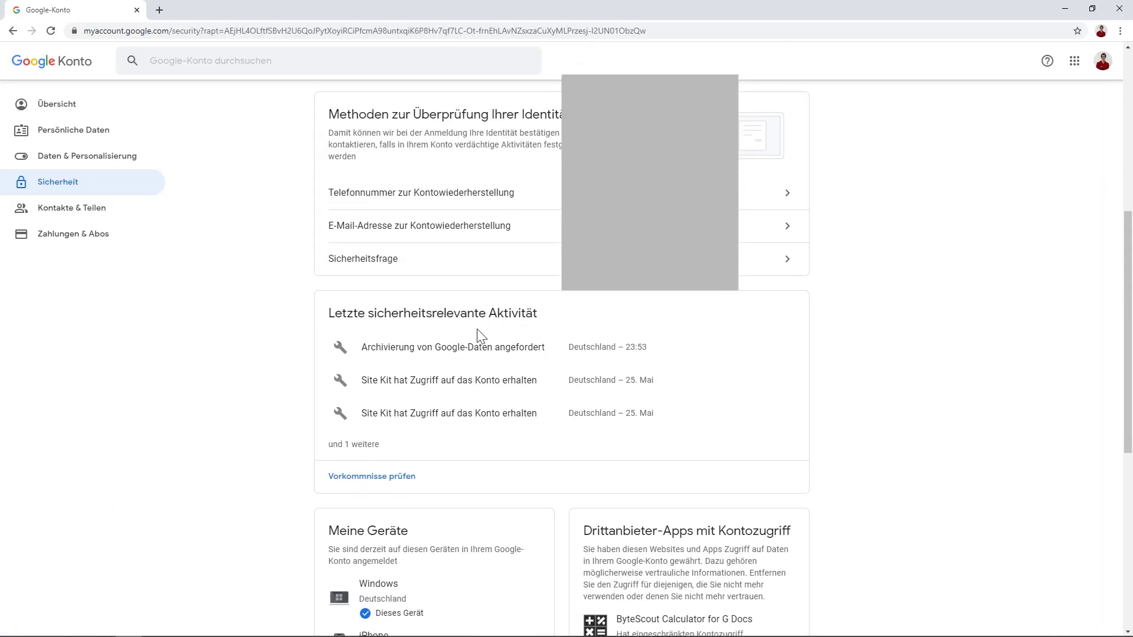
{"action": "scroll", "coordinate": [437, 345], "scroll_direction": "down", "scroll_amount": 2}
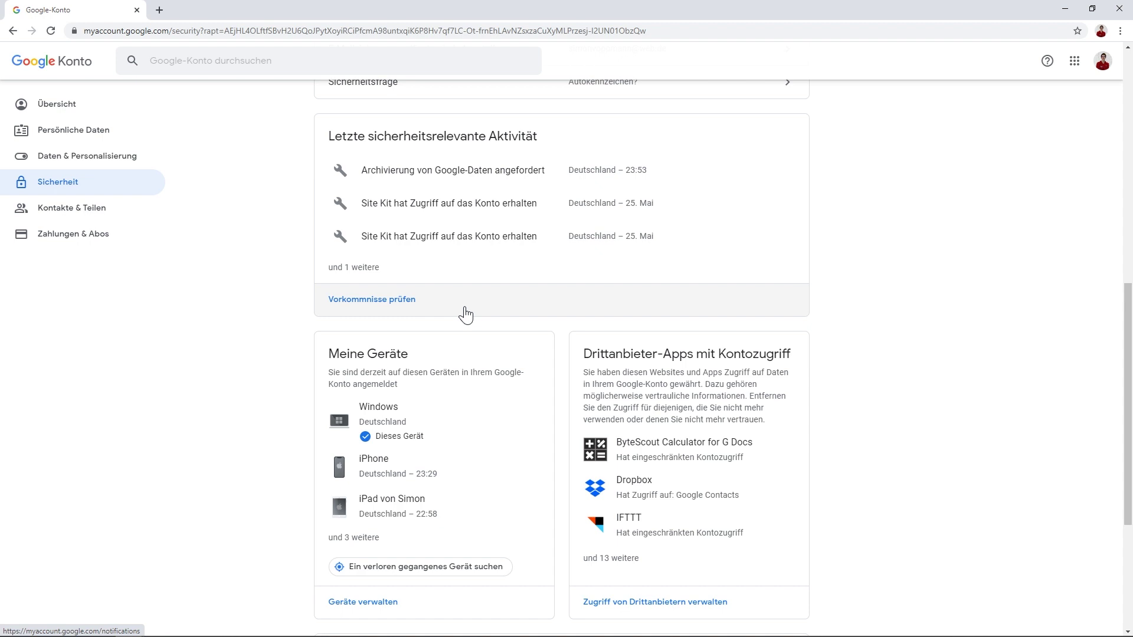
{"action": "scroll", "coordinate": [466, 314], "scroll_direction": "down", "scroll_amount": 1}
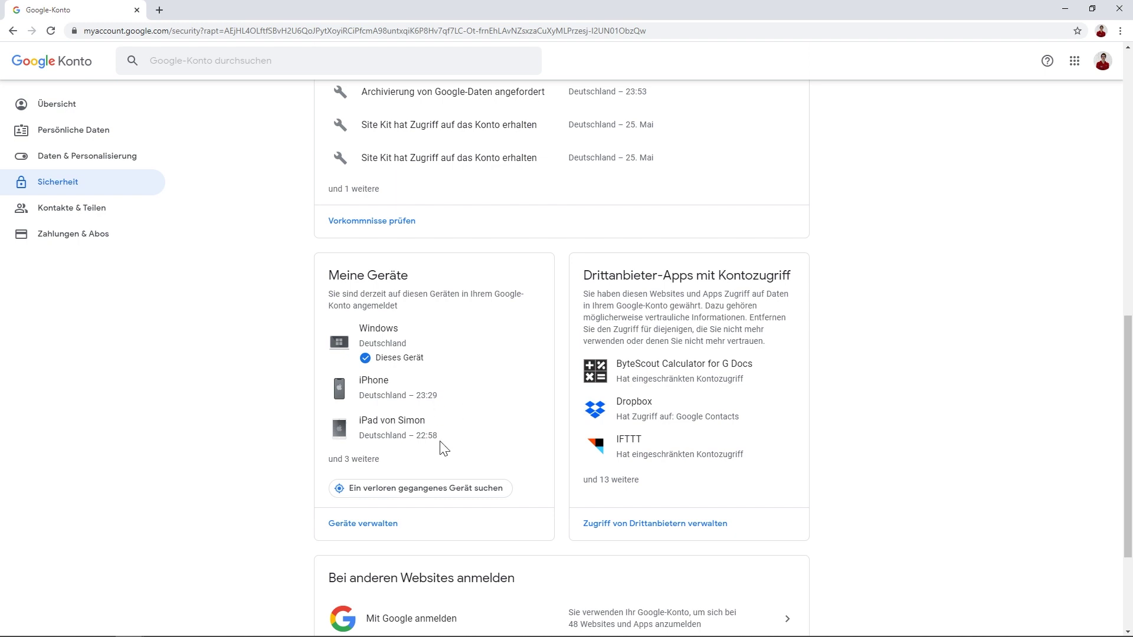
Open Meine Geräte, check the options available for the signed-in iPhone, and return to the Sicherheit page
{"action": "left_click", "coordinate": [402, 402]}
{"action": "left_click", "coordinate": [624, 228]}
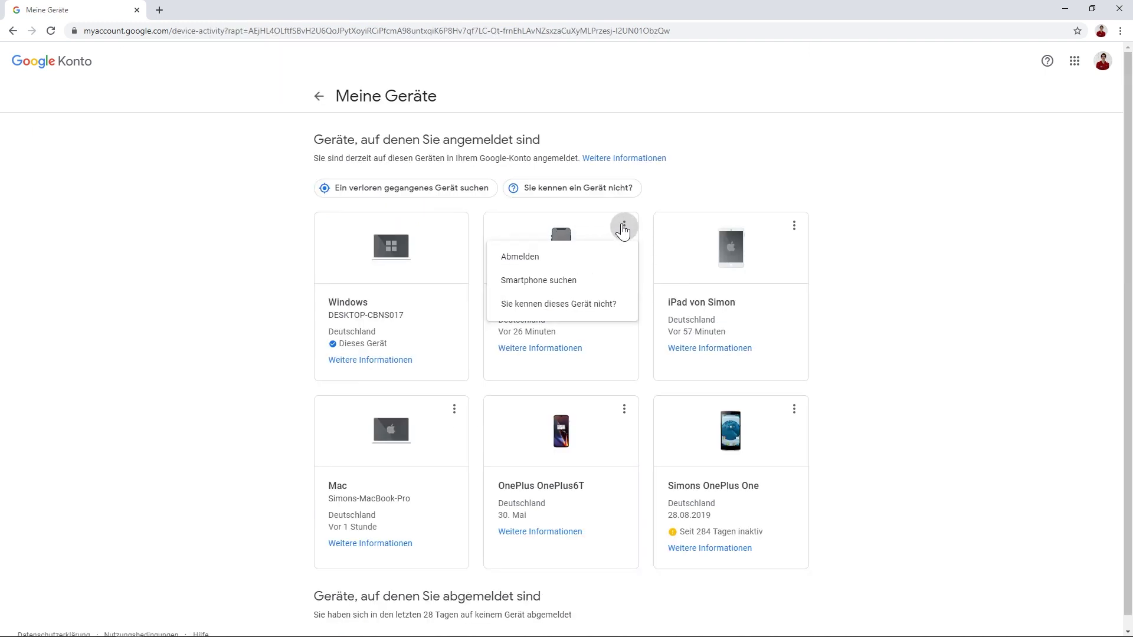
{"action": "left_click", "coordinate": [601, 286]}
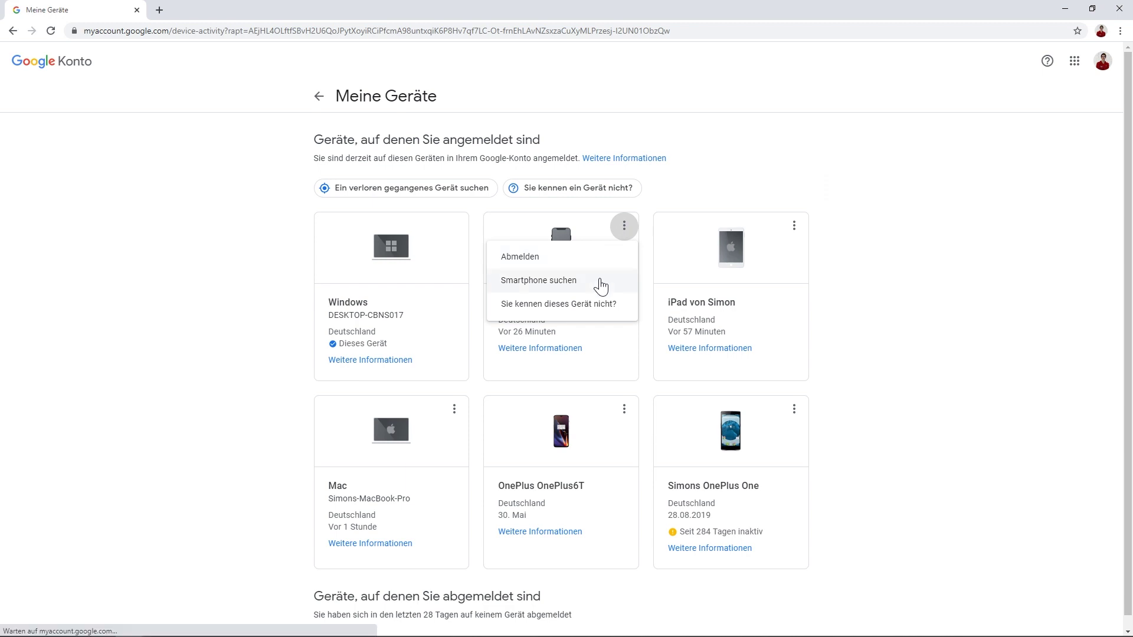
{"action": "left_click", "coordinate": [957, 338]}
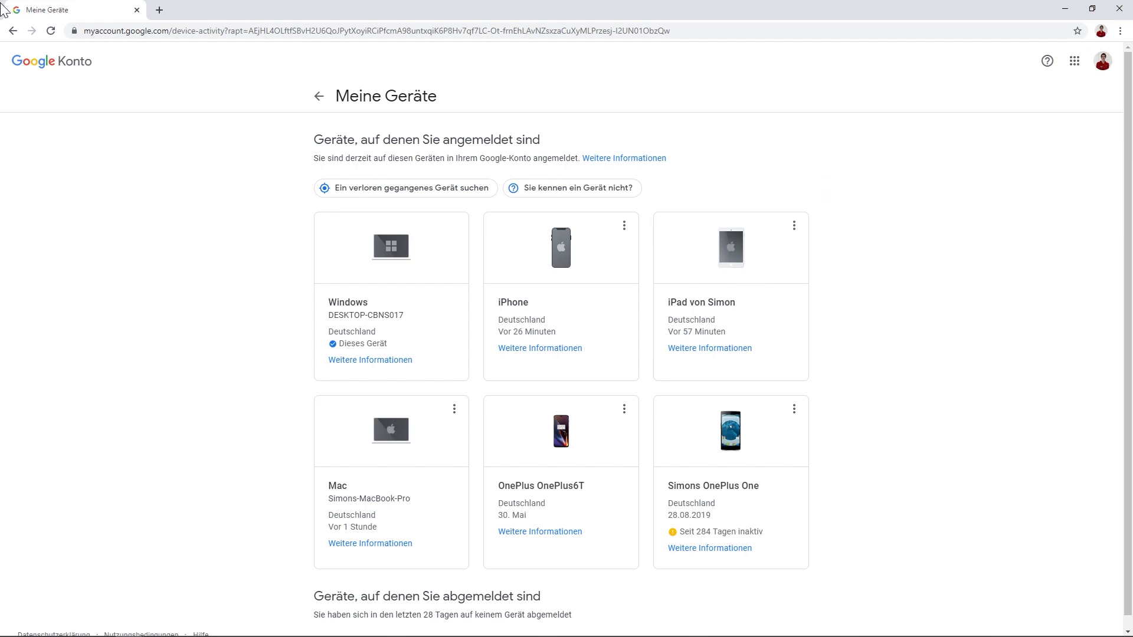
{"action": "left_click", "coordinate": [318, 96]}
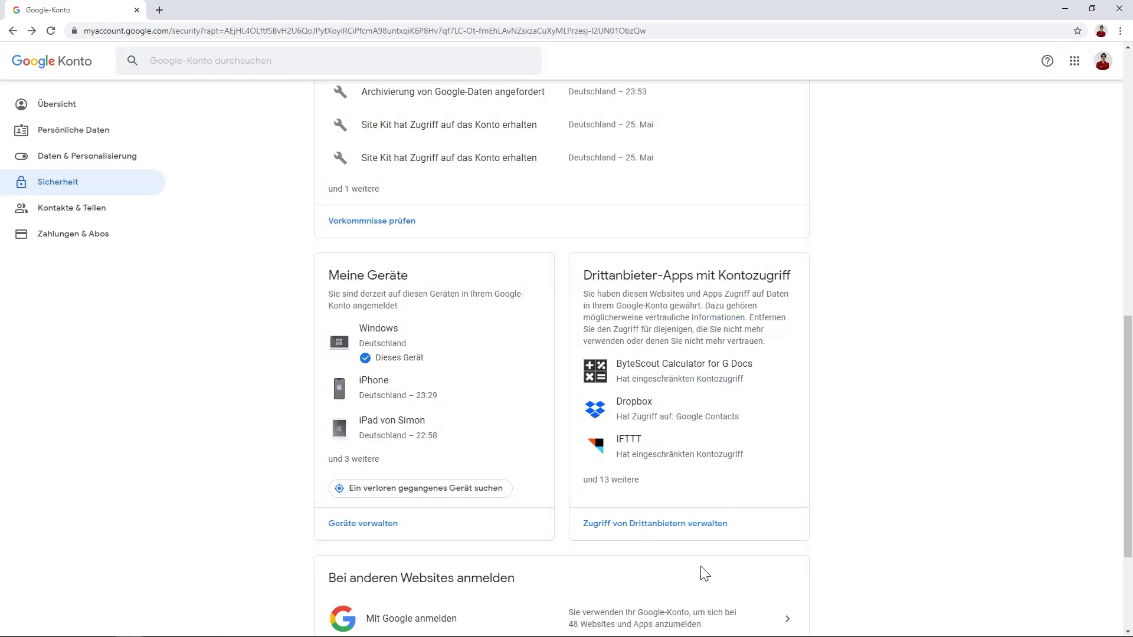
Open the management of third-party access and look through the apps and the Mit Google anmelden entries
{"action": "left_click", "coordinate": [690, 523]}
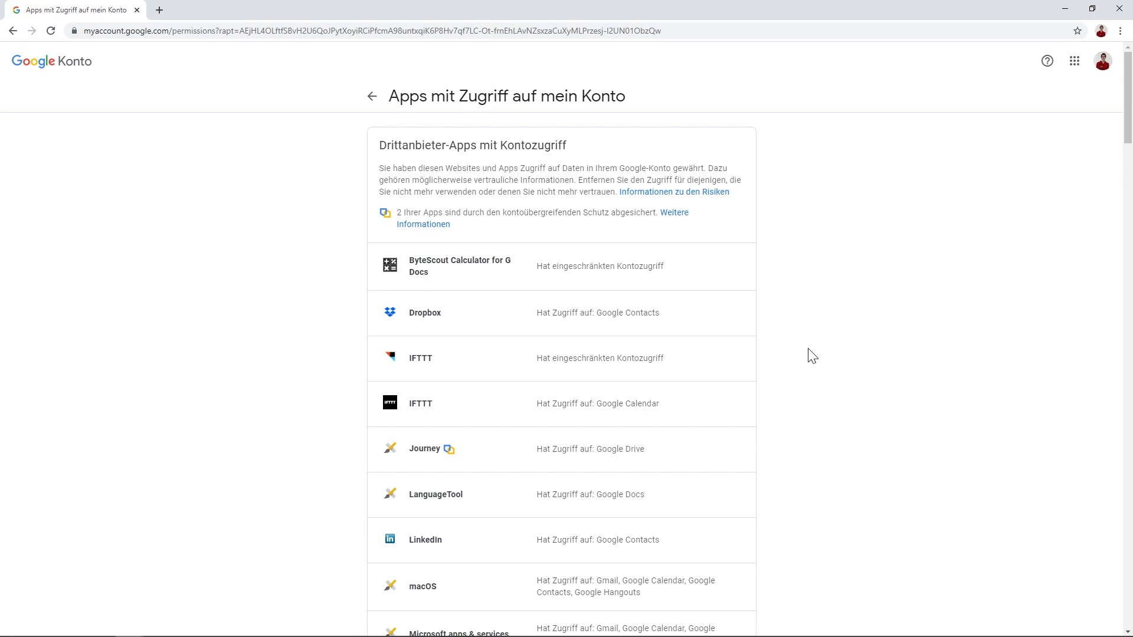
{"action": "scroll", "coordinate": [647, 296], "scroll_direction": "down", "scroll_amount": 13}
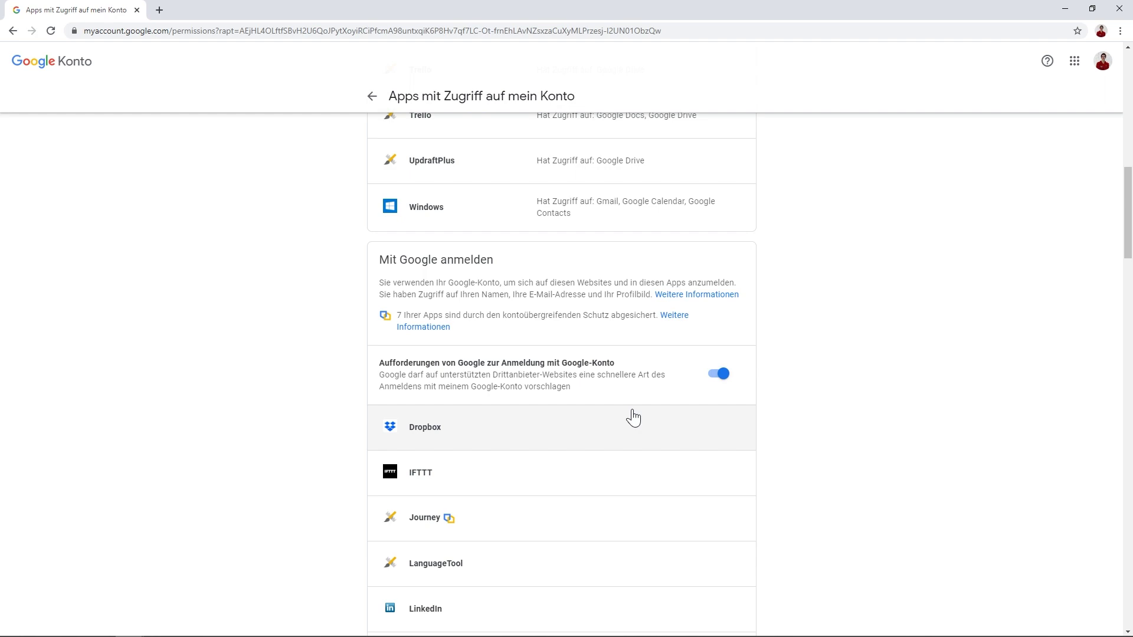
{"action": "scroll", "coordinate": [633, 418], "scroll_direction": "up", "scroll_amount": 15}
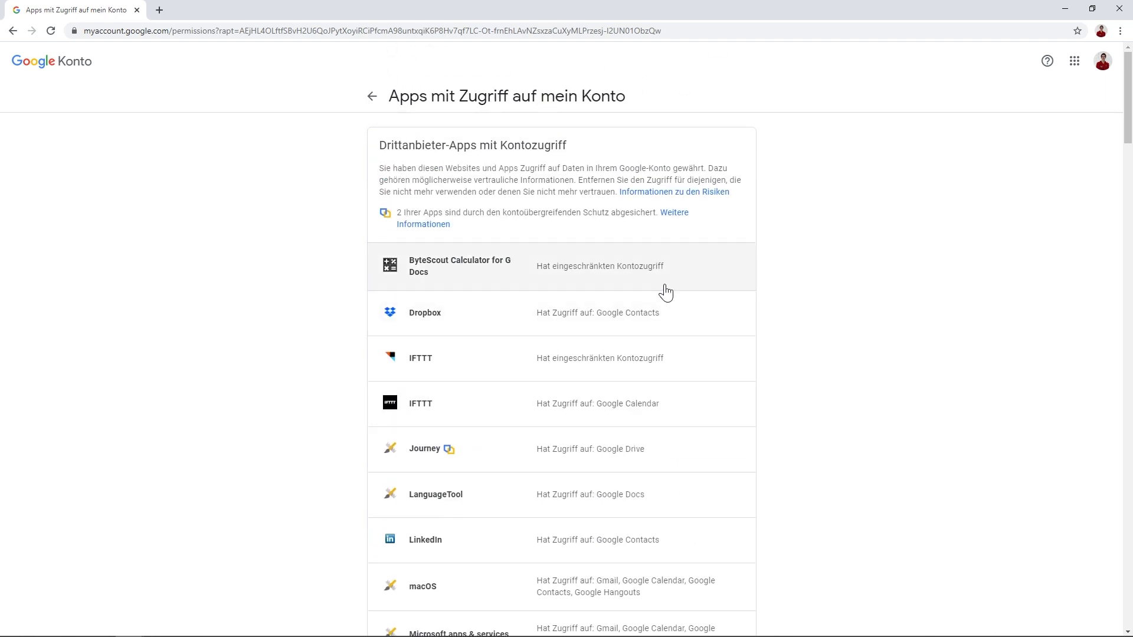
Remove the account access rights of ByteScout Calculator for G Docs
{"action": "scroll", "coordinate": [634, 272], "scroll_direction": "down", "scroll_amount": 1}
{"action": "left_click", "coordinate": [617, 236]}
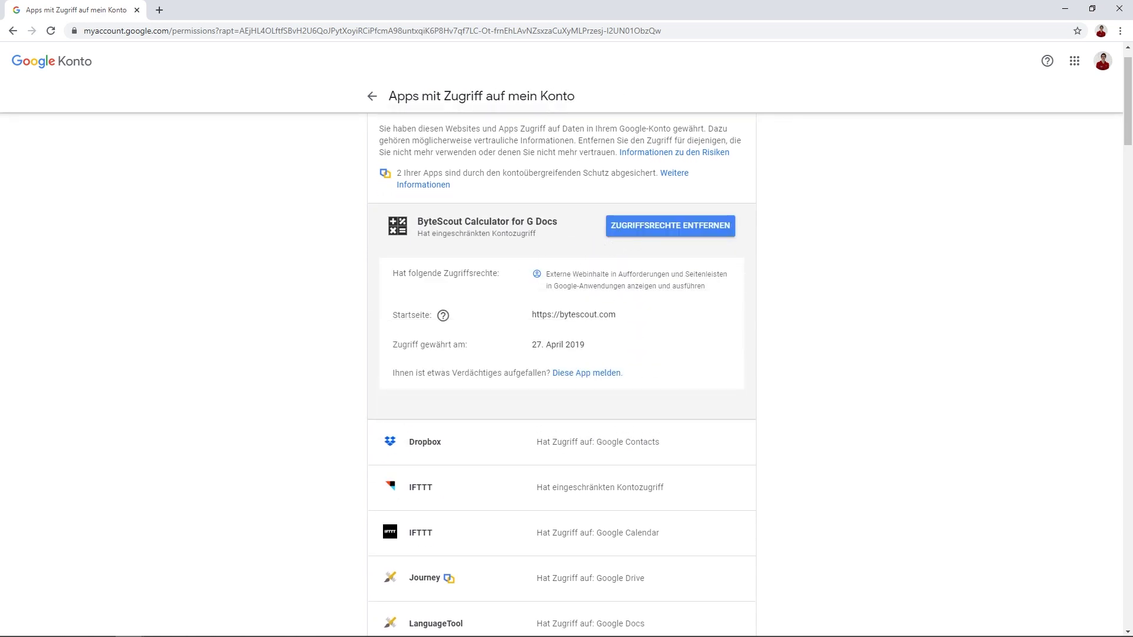
{"action": "left_click", "coordinate": [674, 225]}
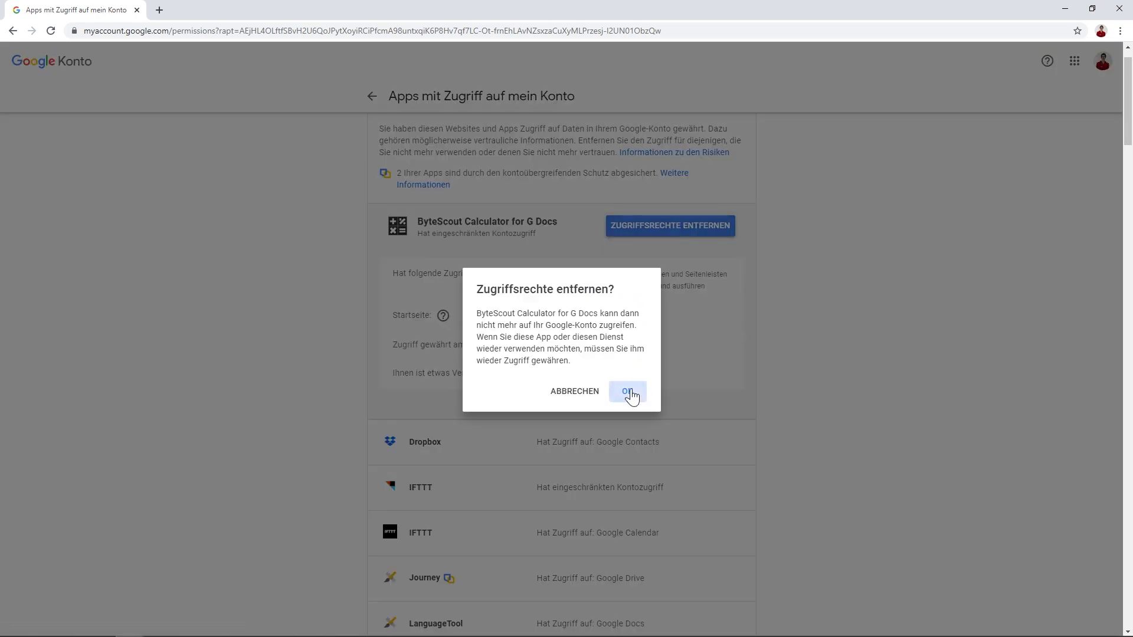
{"action": "left_click", "coordinate": [629, 392]}
Expand the LanguageTool entry, check its permissions, and remove its account access rights
{"action": "scroll", "coordinate": [672, 319], "scroll_direction": "down", "scroll_amount": 1}
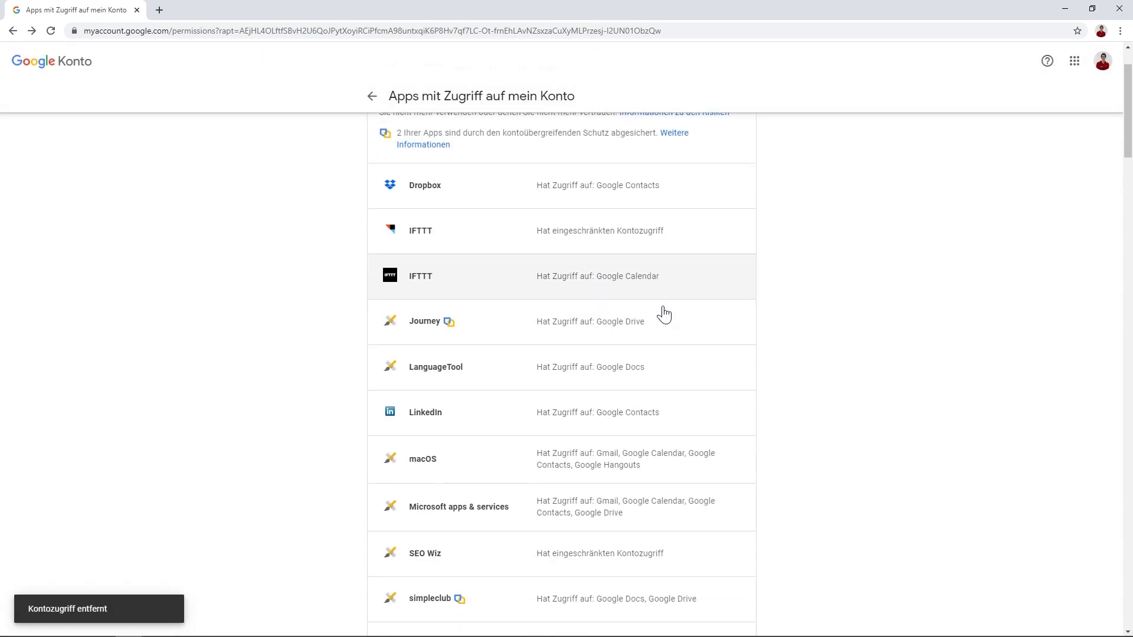
{"action": "left_click", "coordinate": [620, 356]}
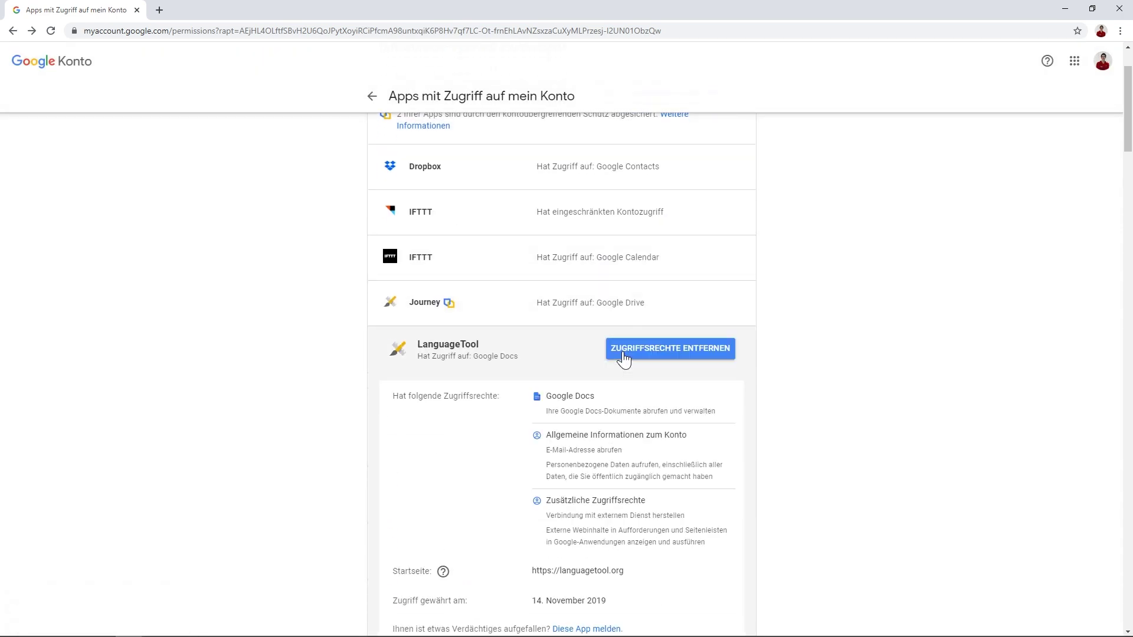
{"action": "scroll", "coordinate": [632, 423], "scroll_direction": "down", "scroll_amount": 1}
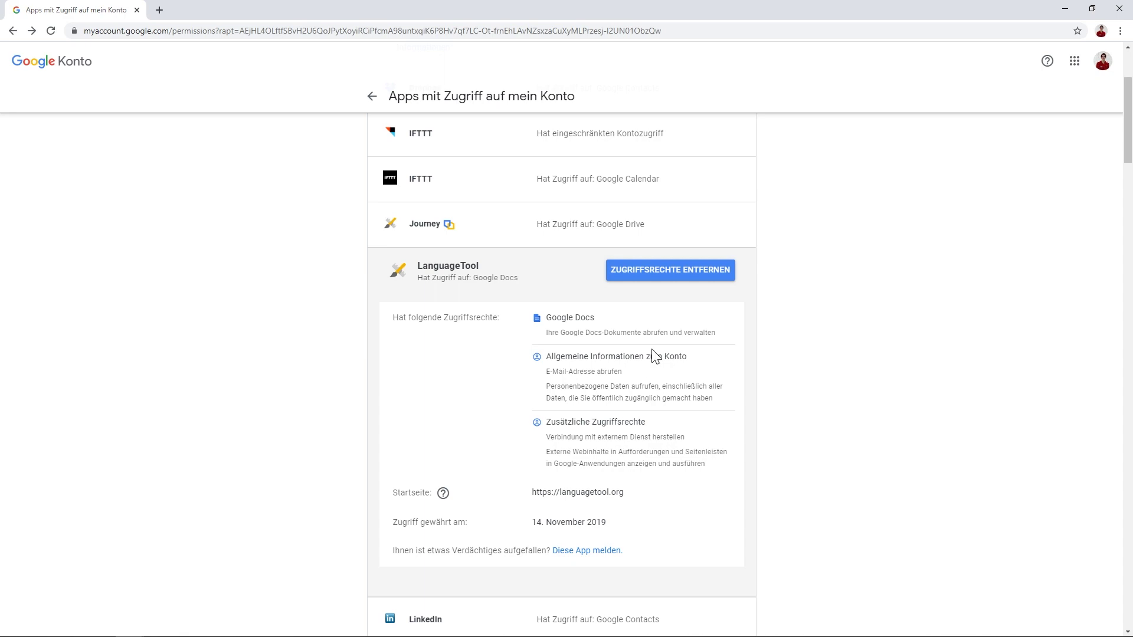
{"action": "left_click", "coordinate": [671, 277]}
{"action": "left_click", "coordinate": [623, 394]}
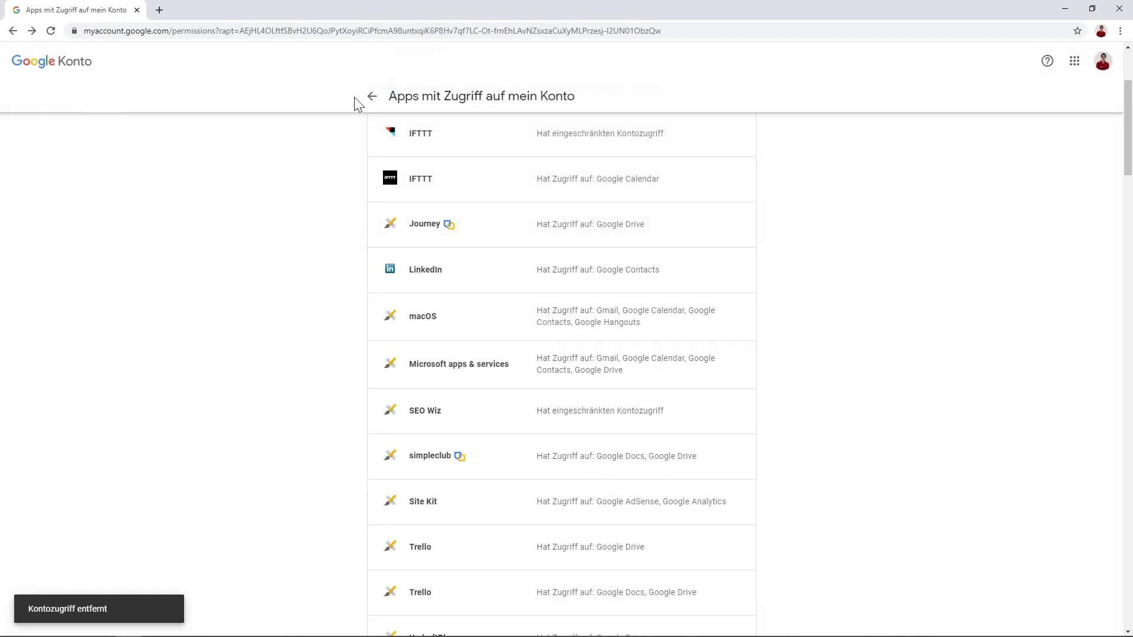
Return to the Sicherheit page and open Konto sichern for the security issues
{"action": "left_click", "coordinate": [370, 97]}
{"action": "left_click", "coordinate": [626, 517]}
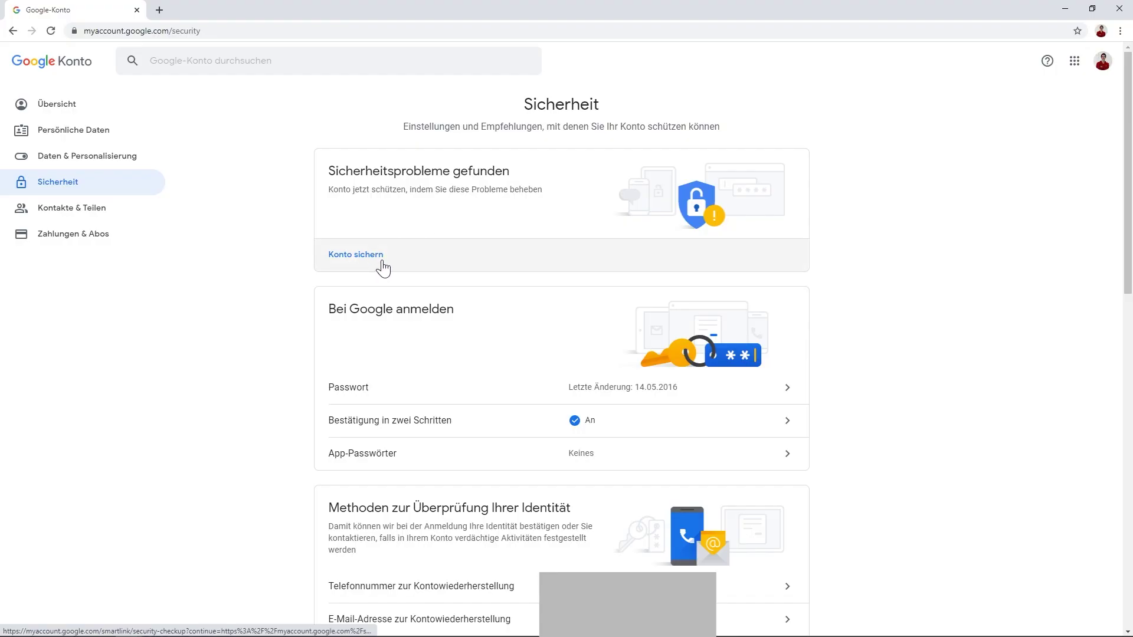
{"action": "left_click", "coordinate": [381, 260]}
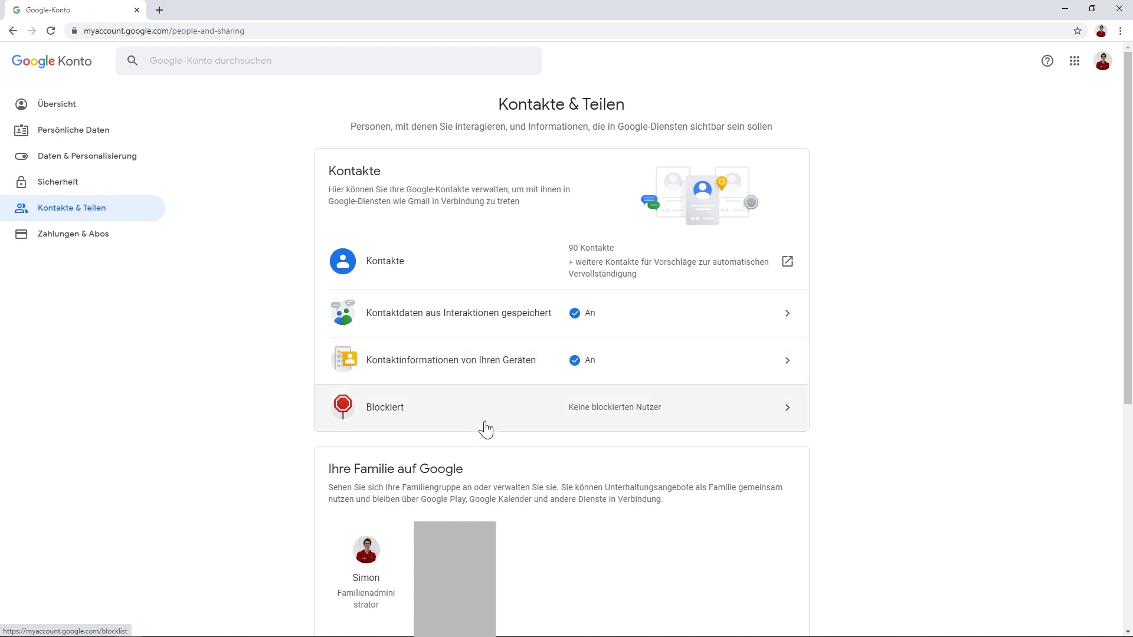
Open the Soziale Empfehlungen settings under Kontakte & Teilen and disallow showing the profile name, profile picture and activities in ads
{"action": "scroll", "coordinate": [466, 424], "scroll_direction": "down", "scroll_amount": 6}
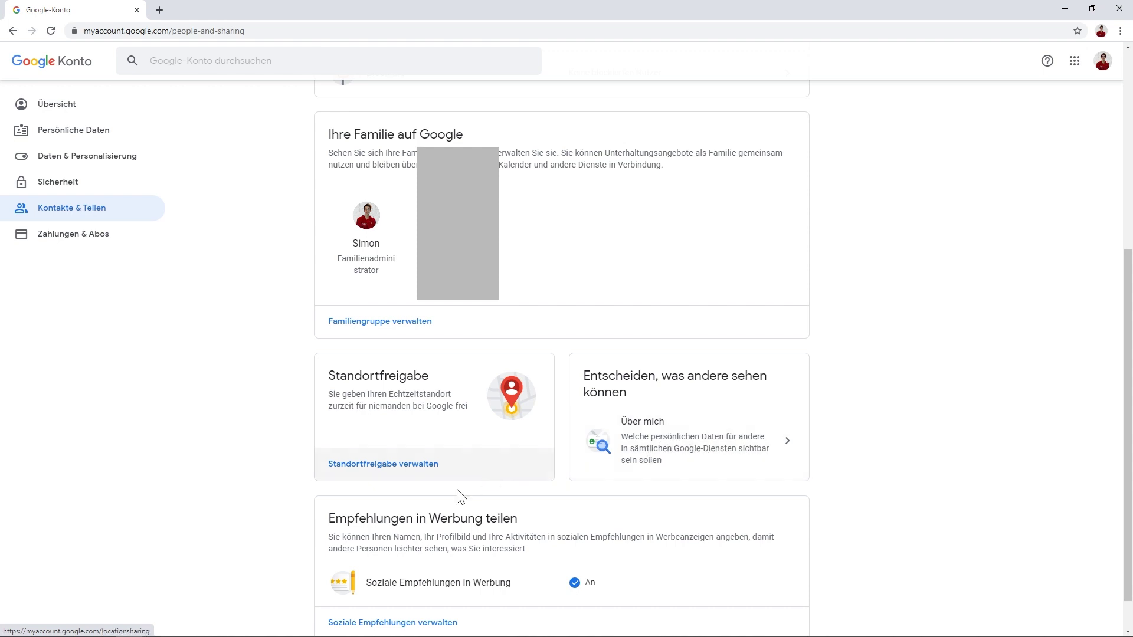
{"action": "scroll", "coordinate": [581, 583], "scroll_direction": "down", "scroll_amount": 1}
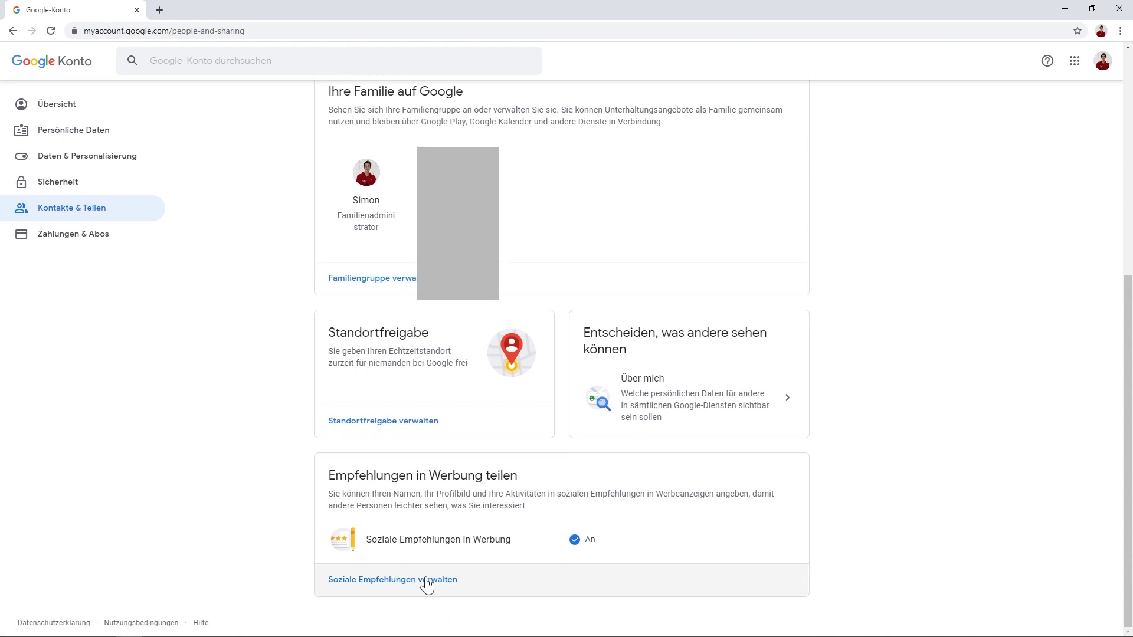
{"action": "left_click", "coordinate": [476, 581]}
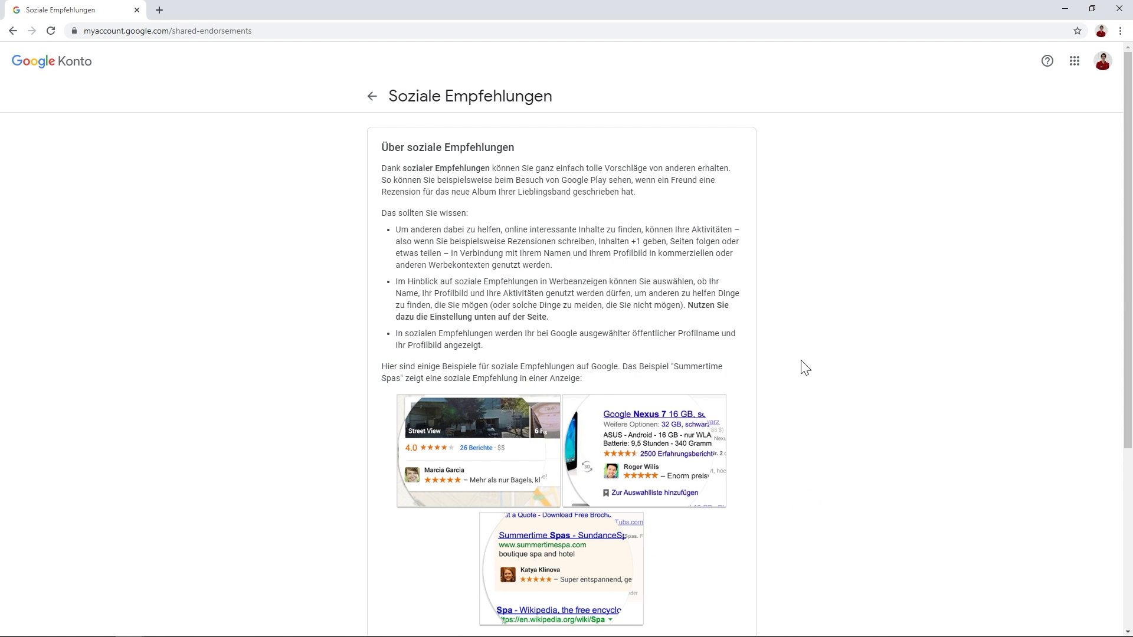
{"action": "scroll", "coordinate": [807, 320], "scroll_direction": "down", "scroll_amount": 2}
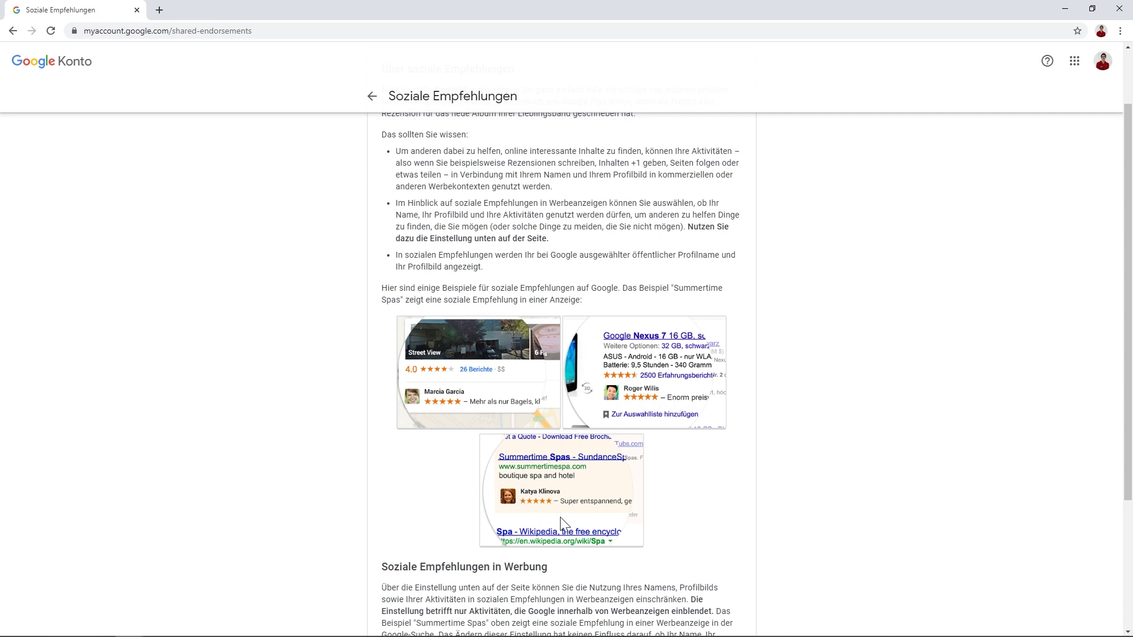
{"action": "scroll", "coordinate": [561, 517], "scroll_direction": "down", "scroll_amount": 3}
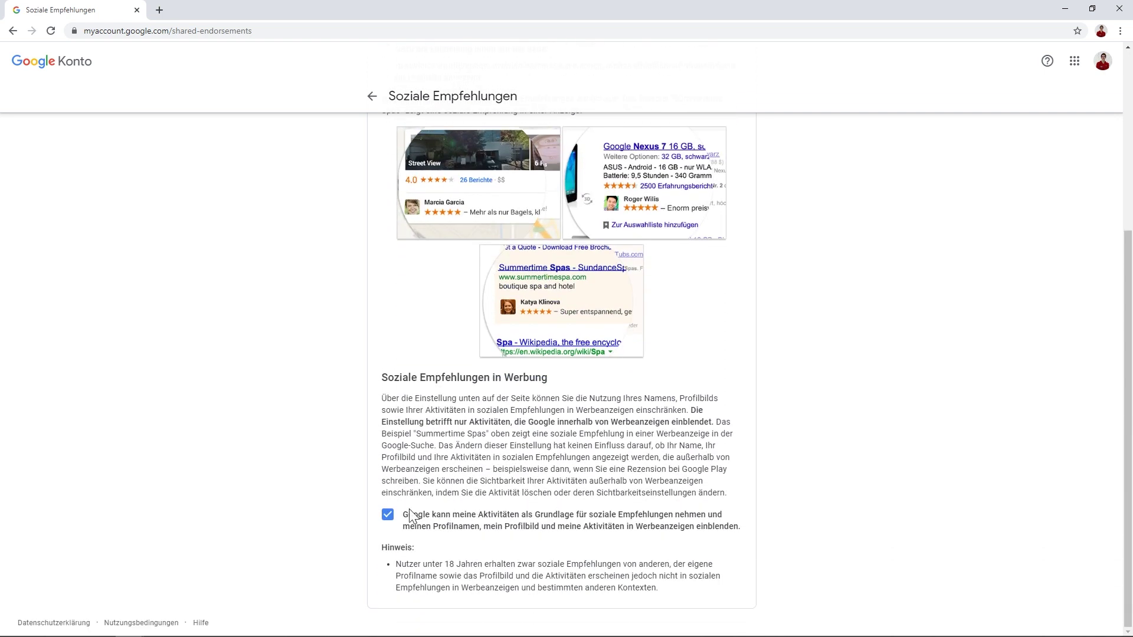
{"action": "left_click", "coordinate": [389, 518]}
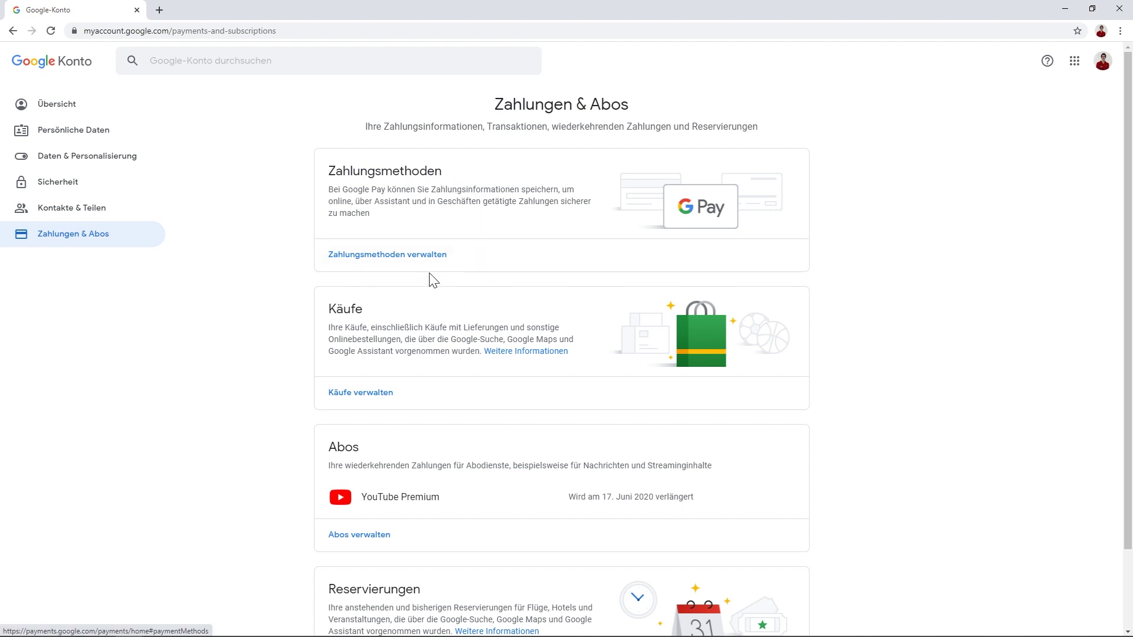
Open Zahlungsmethoden verwalten and review the activities, subscriptions and services, addresses, settings and stored payment methods in Google Zahlungscenter
{"action": "left_click", "coordinate": [456, 265]}
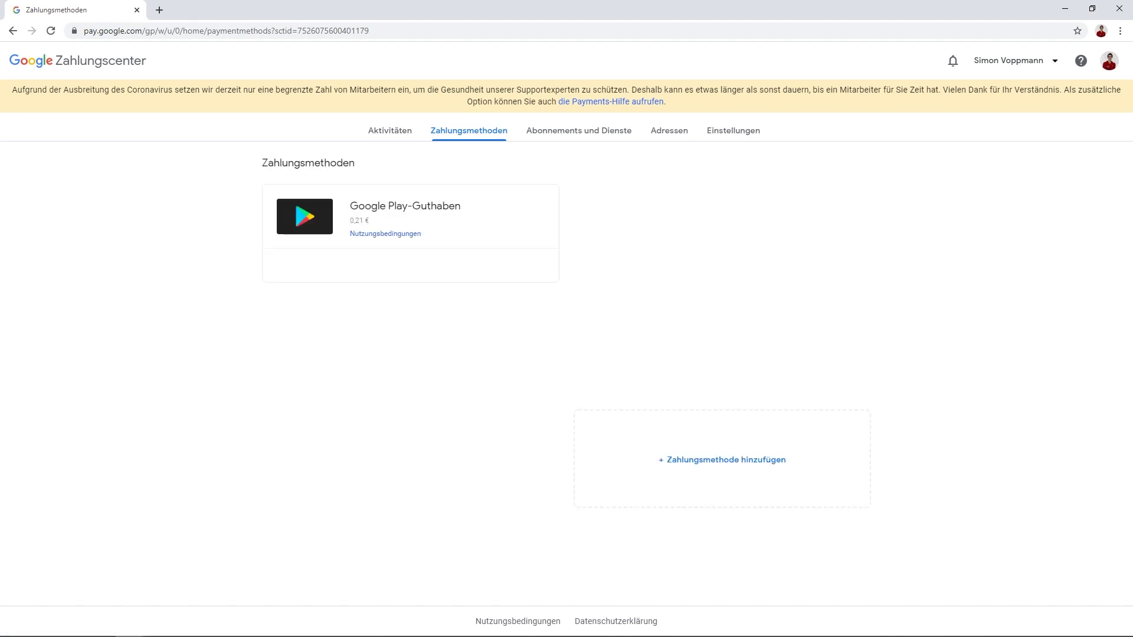
{"action": "left_click", "coordinate": [401, 134]}
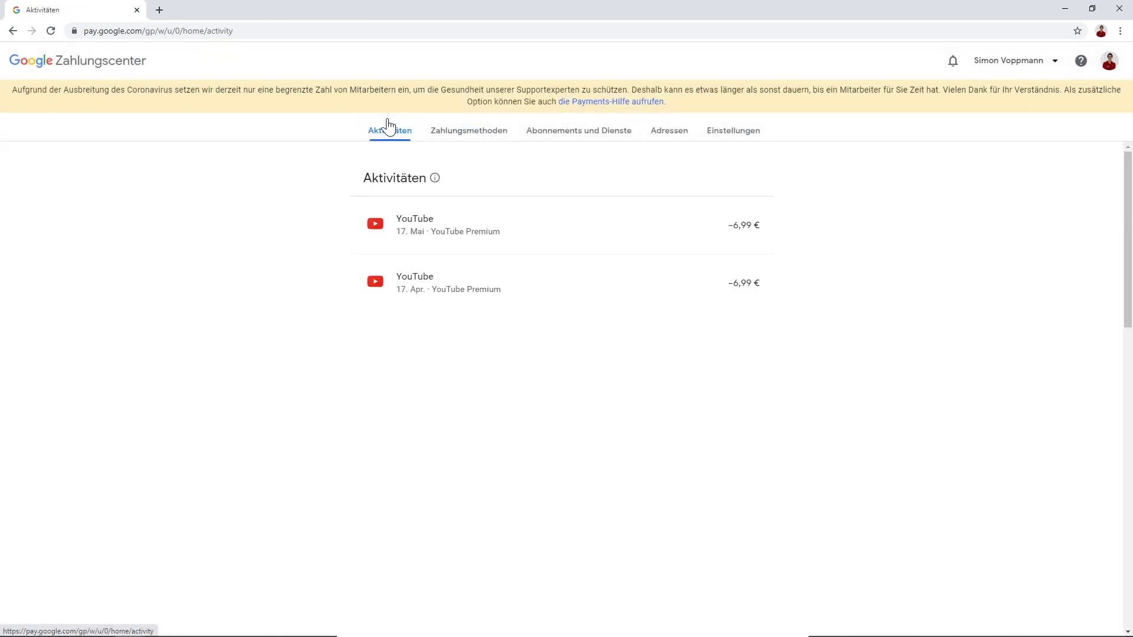
{"action": "left_click", "coordinate": [575, 132]}
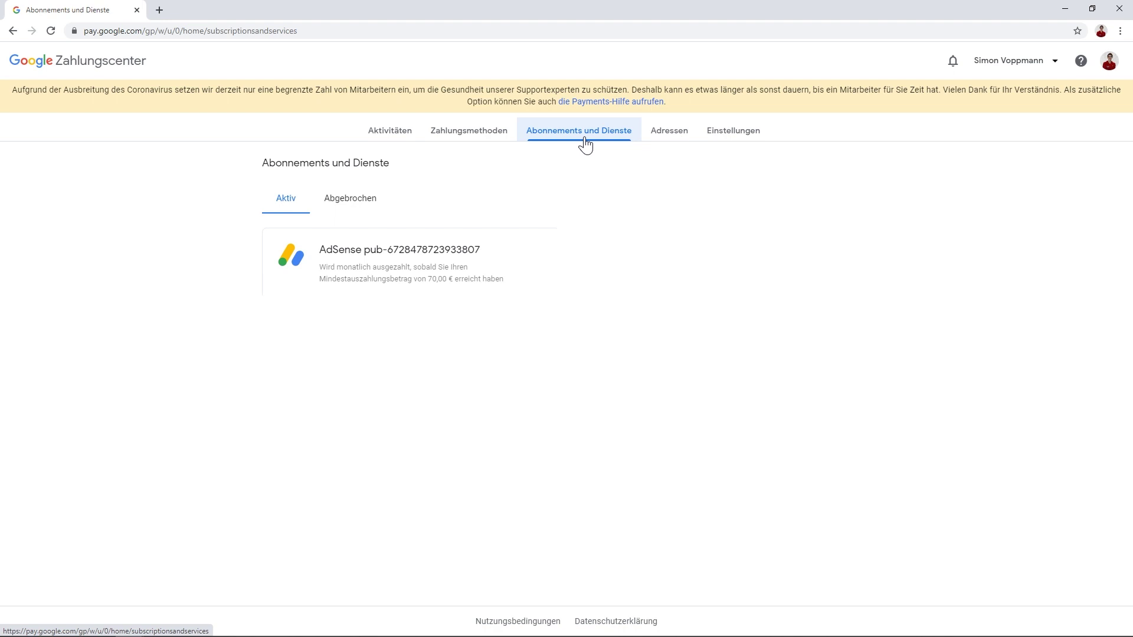
{"action": "left_click", "coordinate": [667, 134]}
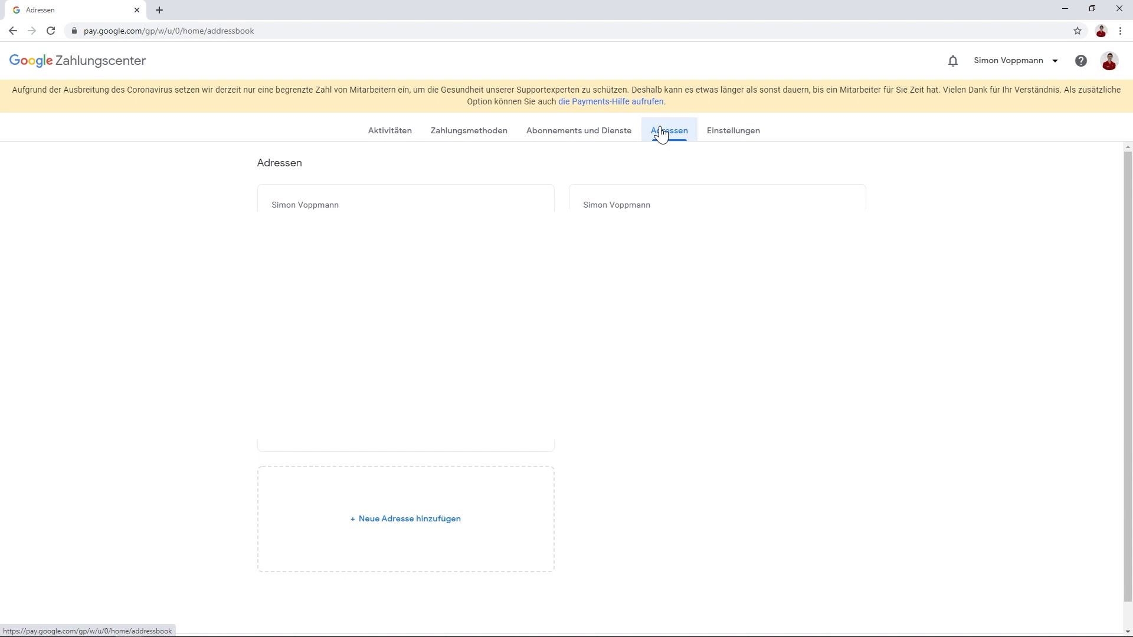
{"action": "left_click", "coordinate": [733, 130]}
{"action": "scroll", "coordinate": [366, 417], "scroll_direction": "down", "scroll_amount": 5}
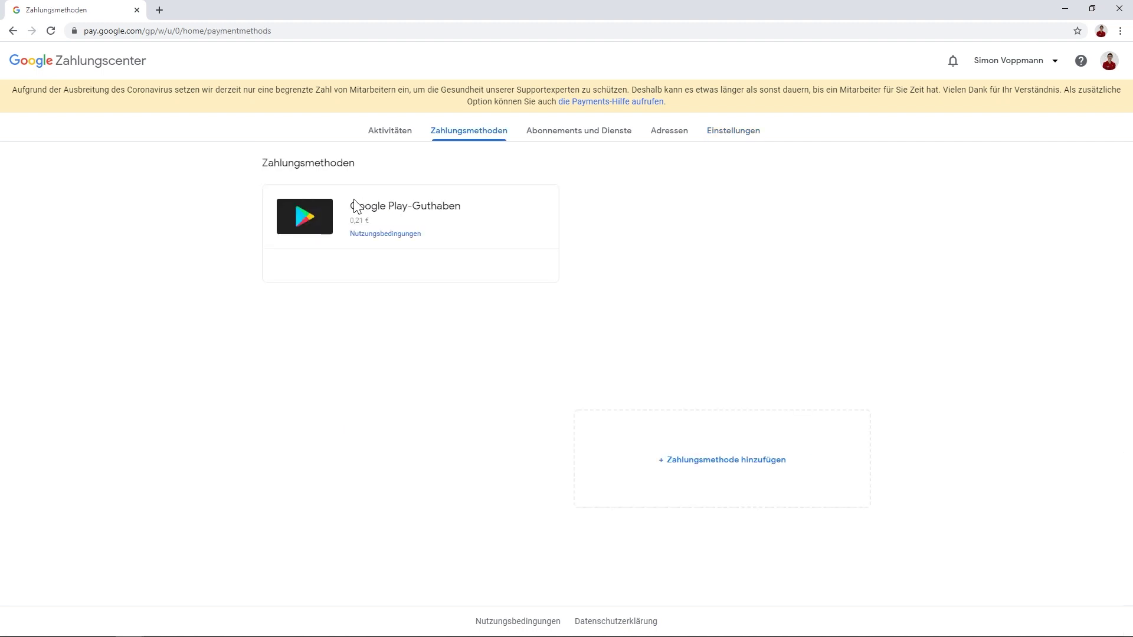
{"action": "left_click_drag", "start_coordinate": [350, 206], "coordinate": [457, 205]}
{"action": "left_click", "coordinate": [466, 206]}
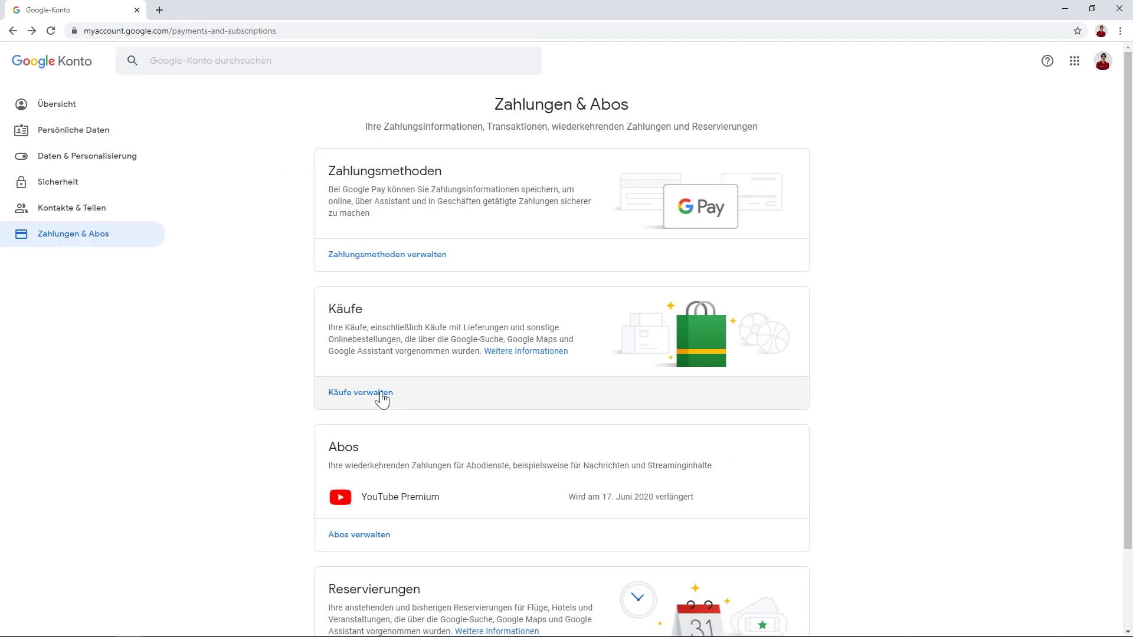
Check the Käufe page, return to Zahlungen & Abos, and open Reservierungen verwalten
{"action": "left_click", "coordinate": [379, 396]}
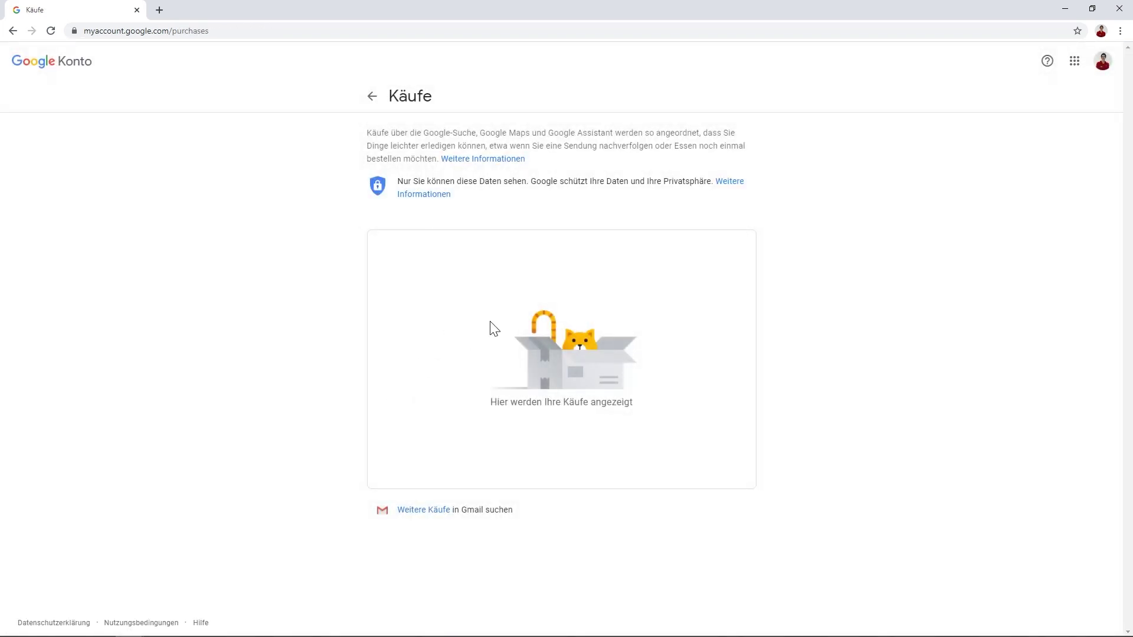
{"action": "left_click", "coordinate": [372, 96]}
{"action": "scroll", "coordinate": [649, 330], "scroll_direction": "down", "scroll_amount": 2}
{"action": "scroll", "coordinate": [685, 379], "scroll_direction": "down", "scroll_amount": 1}
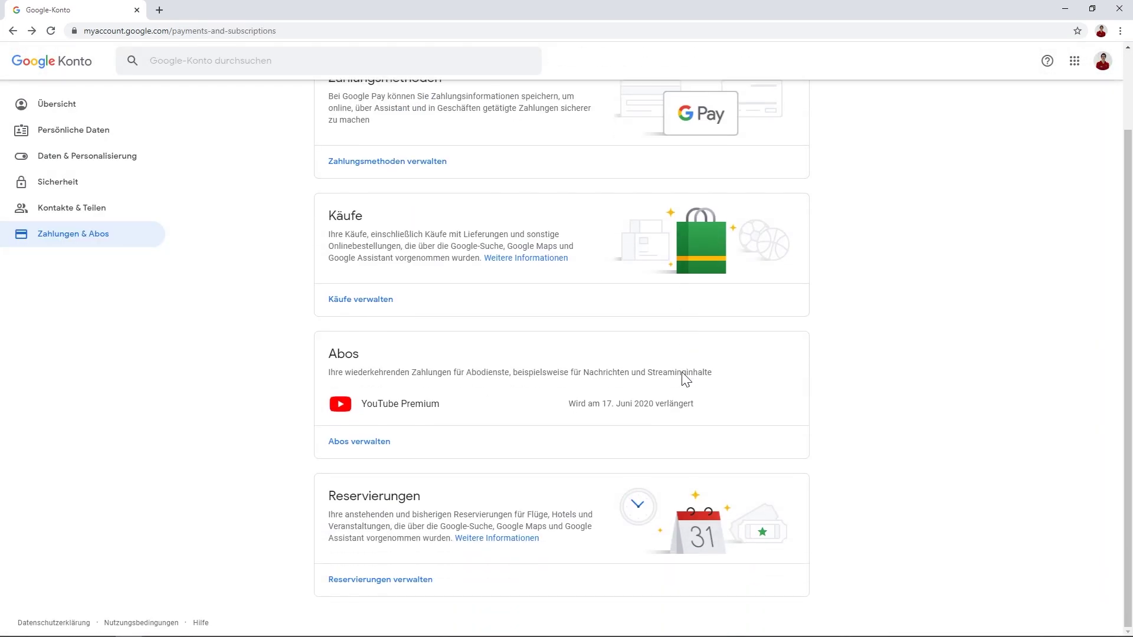
{"action": "left_click", "coordinate": [388, 577]}
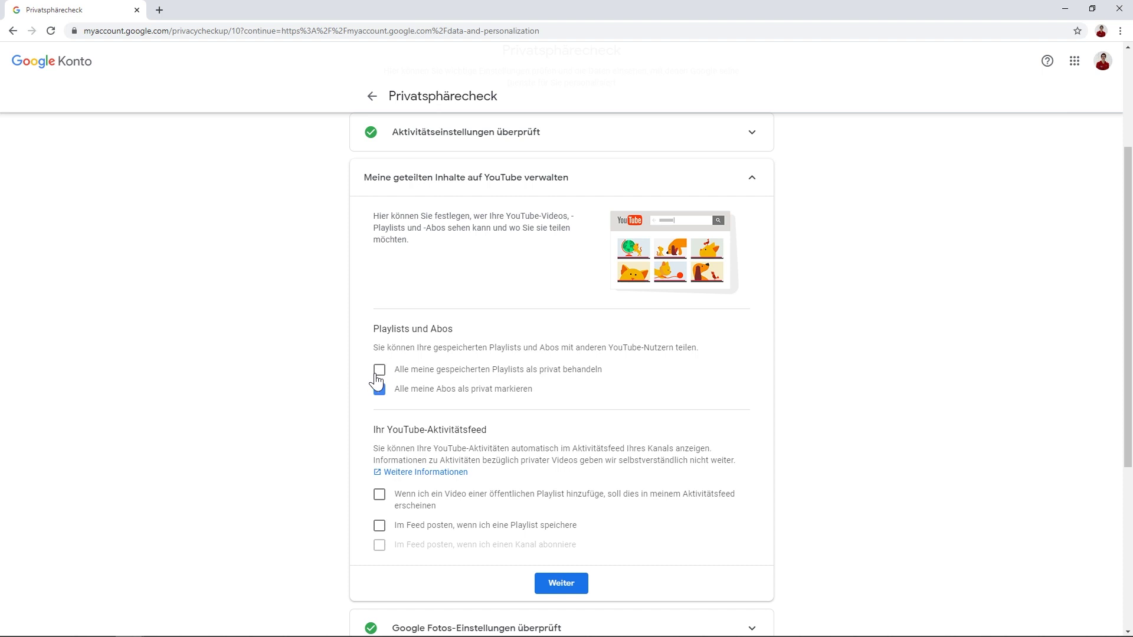
Set all saved YouTube playlists to be treated as private in the Privatsphärecheck
{"action": "left_click", "coordinate": [378, 371]}
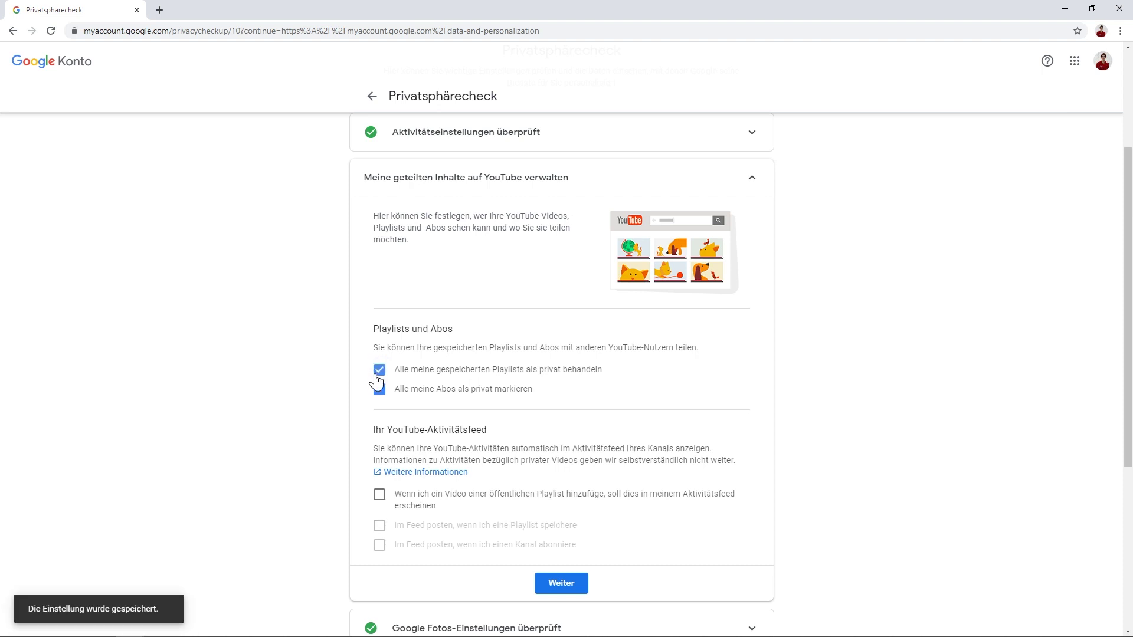